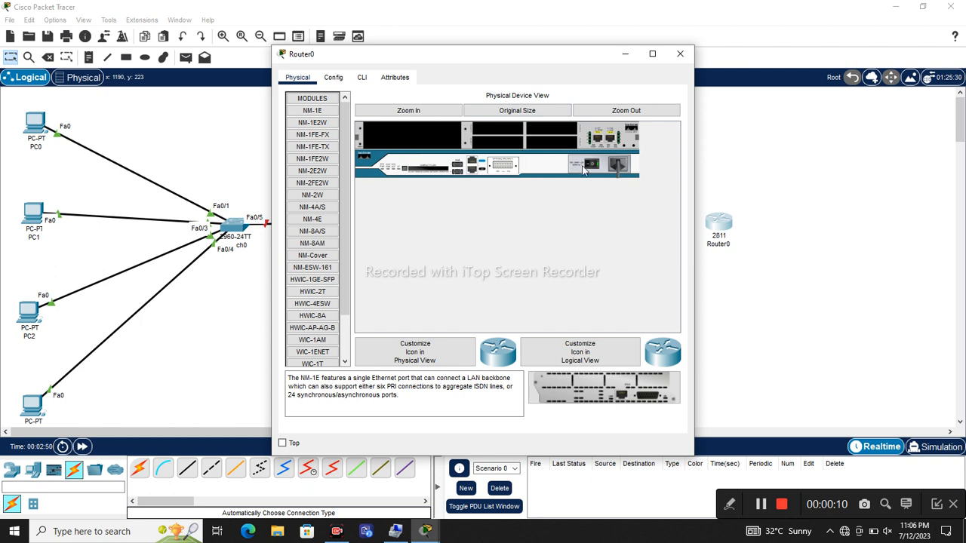
Install a WIC-2T serial module in the lower right card slot of Router0 and power the router back on
scroll(325, 328, "down", 2)
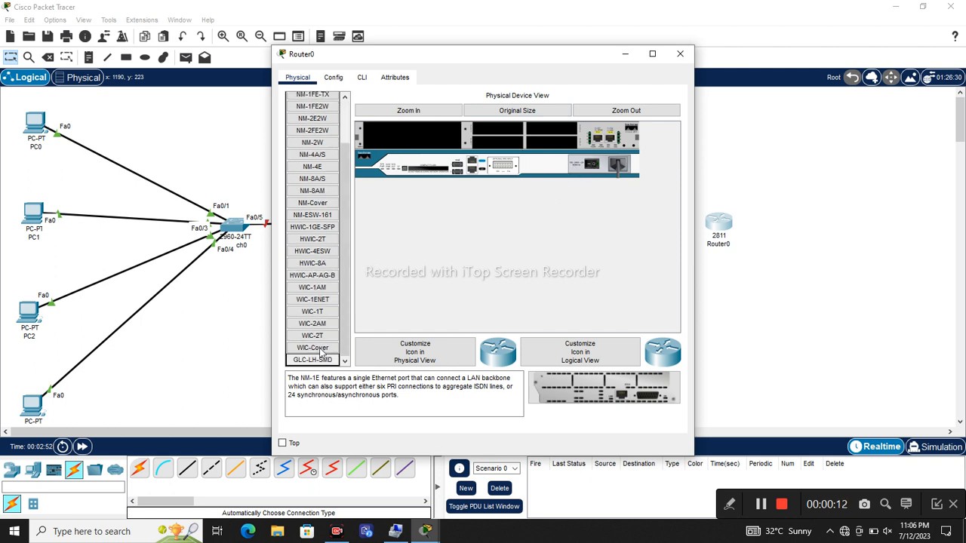
left_click_drag(551, 145, 551, 145)
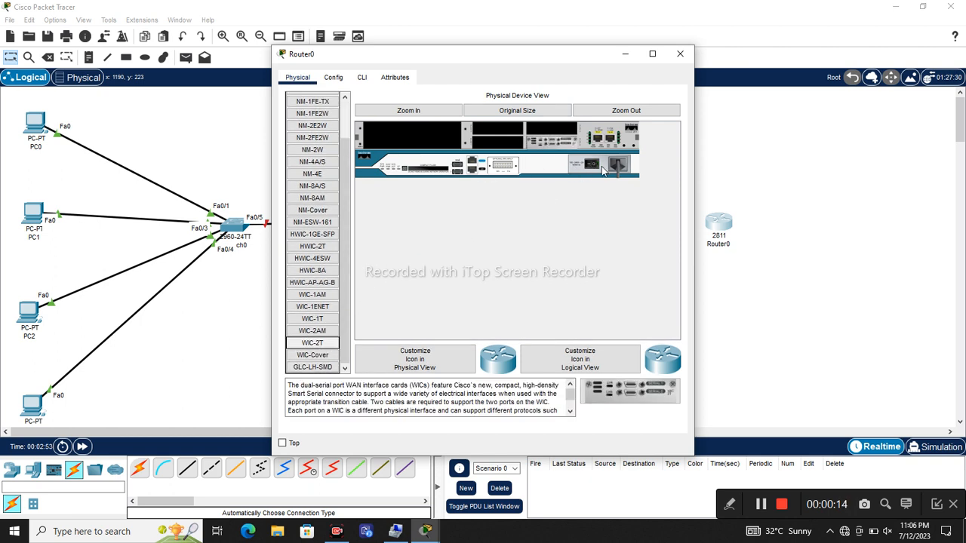
left_click(679, 56)
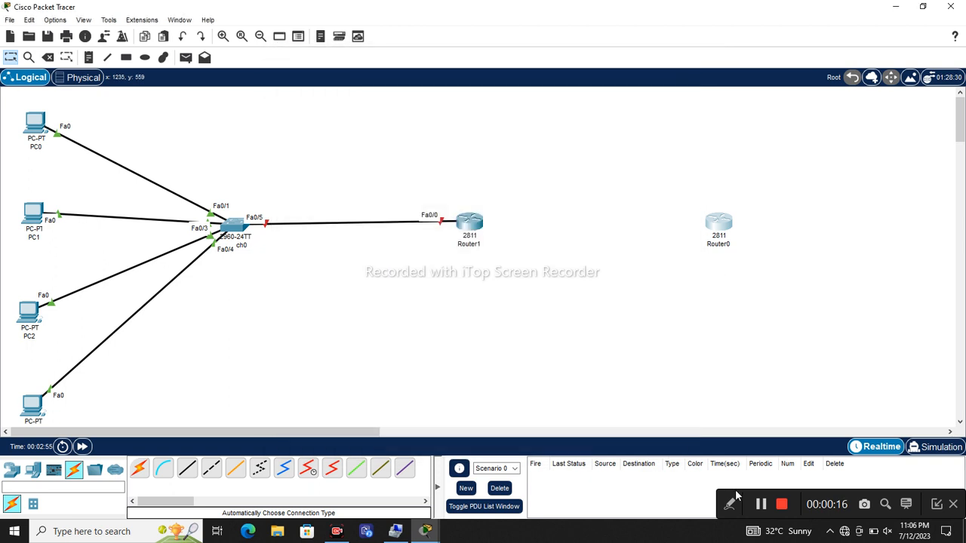
Connect Router1's Serial0/0/0 port to Router0's Serial0/0/0 port with a Serial DTE cable
left_click(334, 470)
left_click(477, 229)
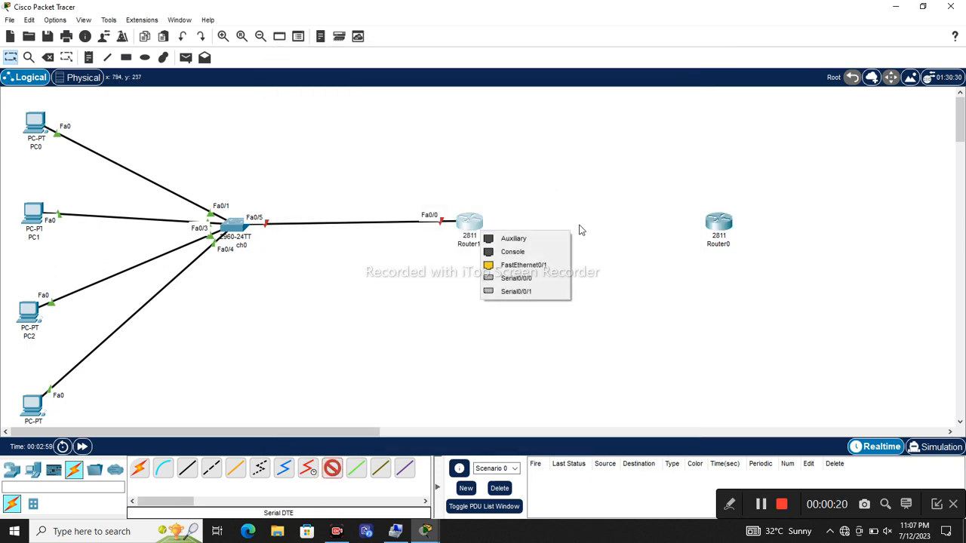
left_click(543, 274)
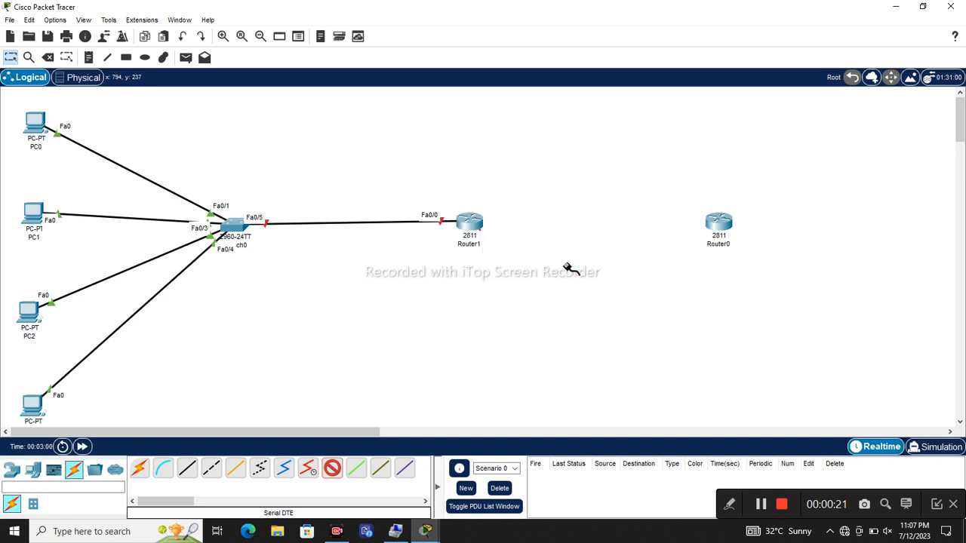
left_click(718, 223)
left_click(753, 287)
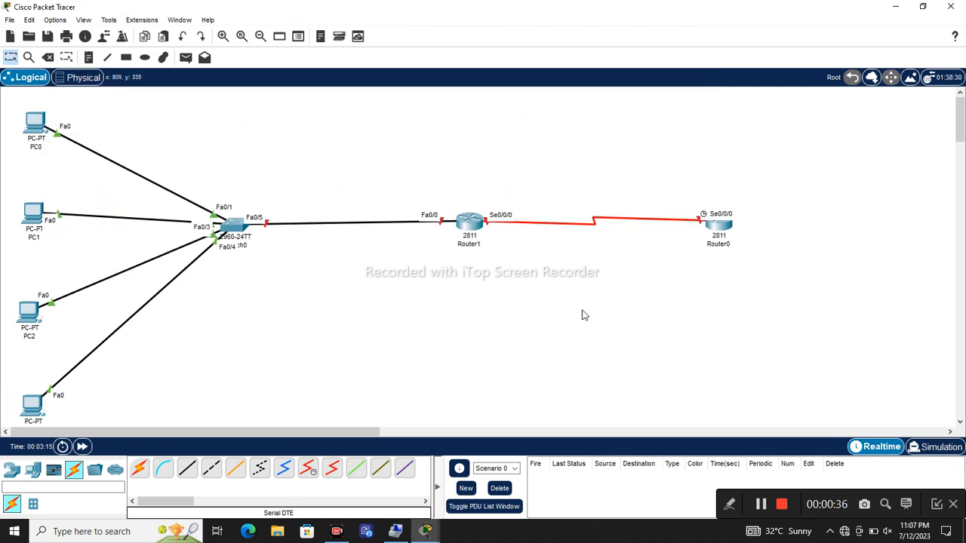
Maximize Router1's command line and decline the initial configuration dialog to reach the user prompt
left_click(764, 506)
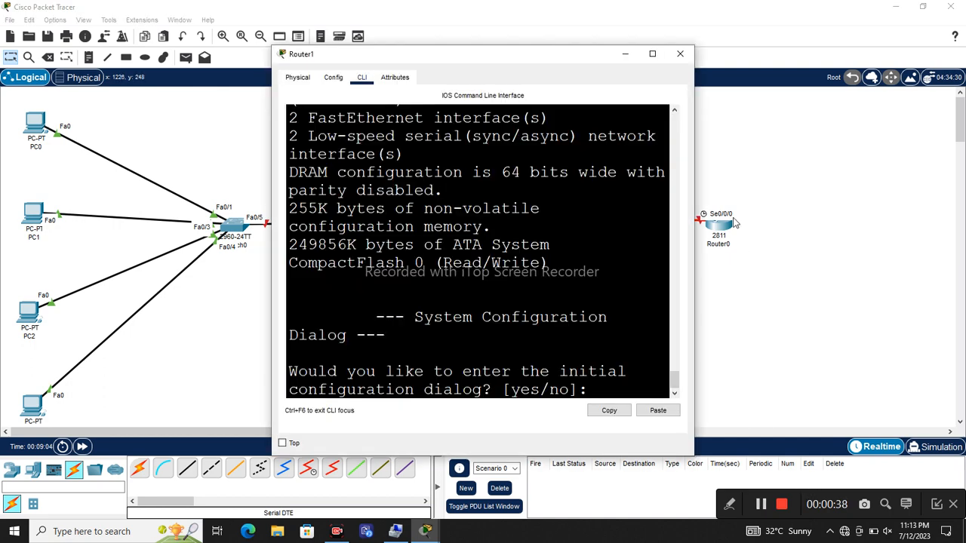
left_click(652, 53)
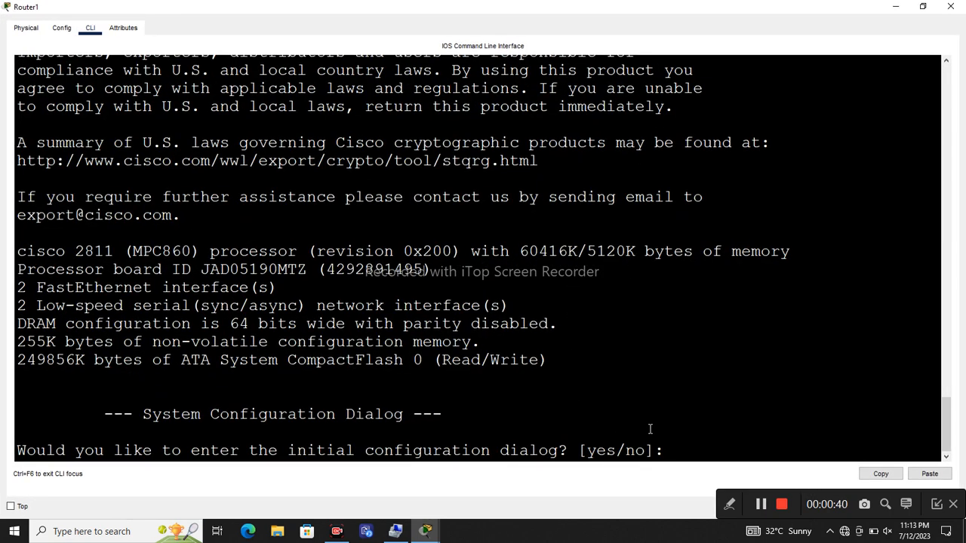
left_click(702, 443)
type("no")
key("Return")
key("Return")
key("Return")
key("Return")
Enter privileged mode on Router1 with "en" and open global configuration mode with "conf t"
type("en")
key("Return")
key("Return")
key("Return")
key("Return")
key("Return")
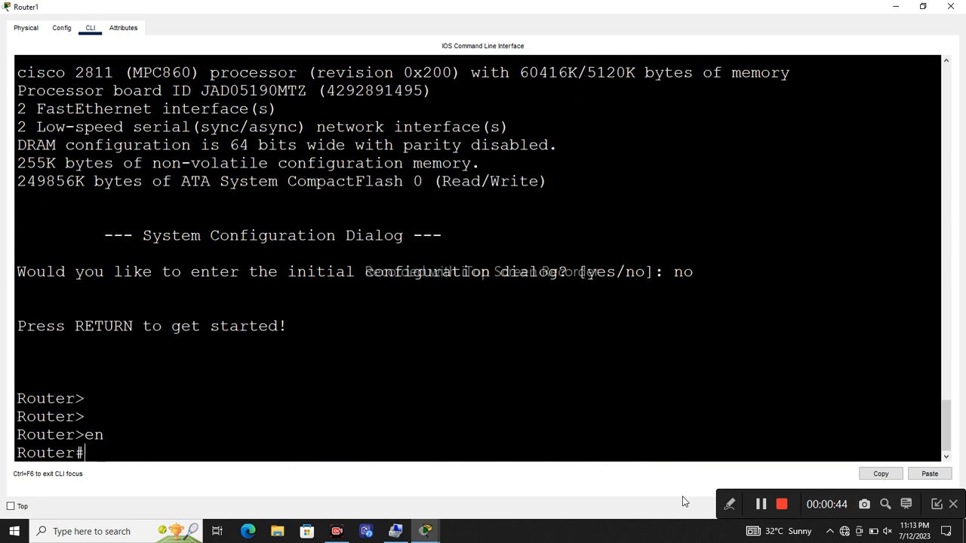
type("conf t")
key("Return")
key("Return")
key("Return")
key("Return")
Set Router1's hostname to A
type("int")
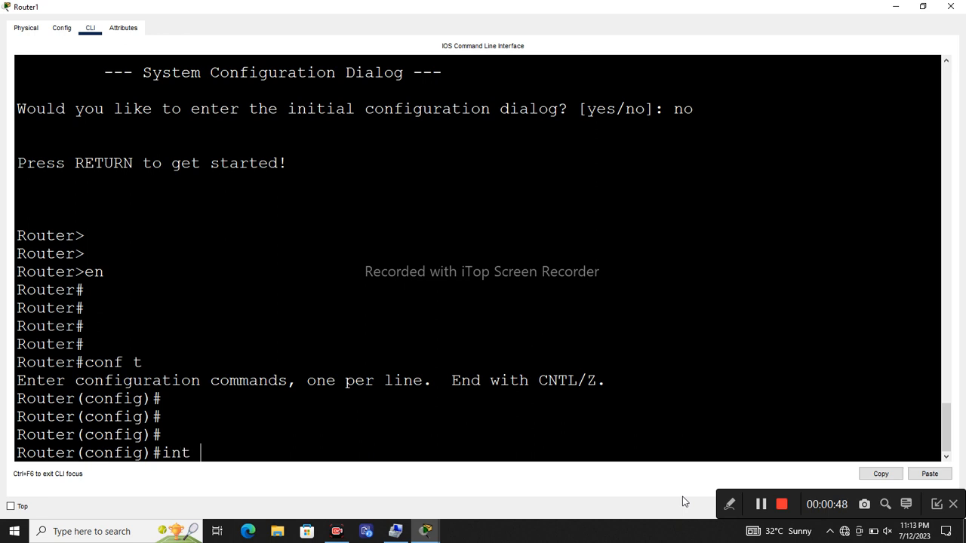
key("BackSpace")
key("BackSpace")
key("BackSpace")
type("hos")
key("Tab")
type("A")
key("Return")
key("Return")
key("Return")
key("Return")
Assign IP address 1.1.1.1 with mask 255.0.0.0 to router A's serial 0/0/0 interface
type("int ")
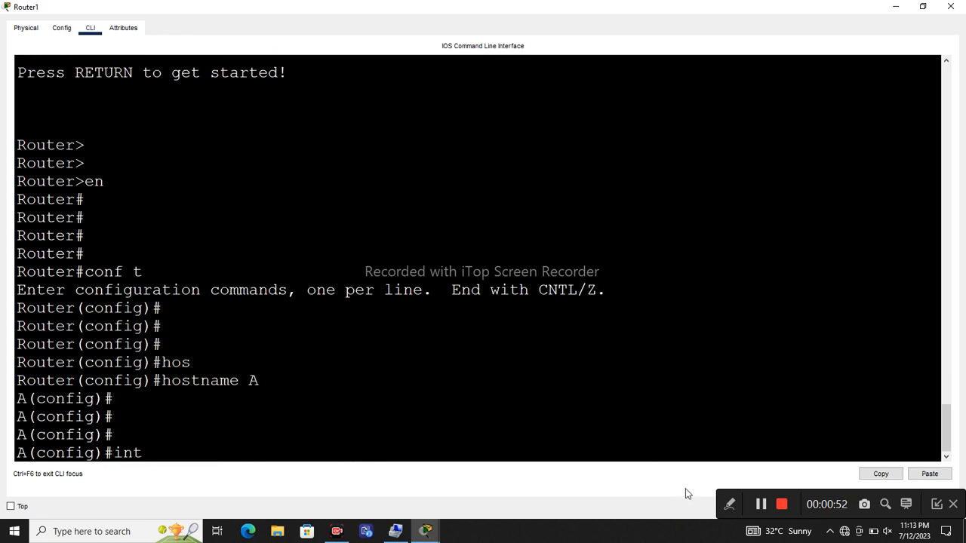
type("s 0-/0/0")
key("Return")
type("ip add 1.1.1.1 255.0.0.0")
key("Return")
Enable router A's serial 0/0/0 interface with "no shutdown"
type("no su")
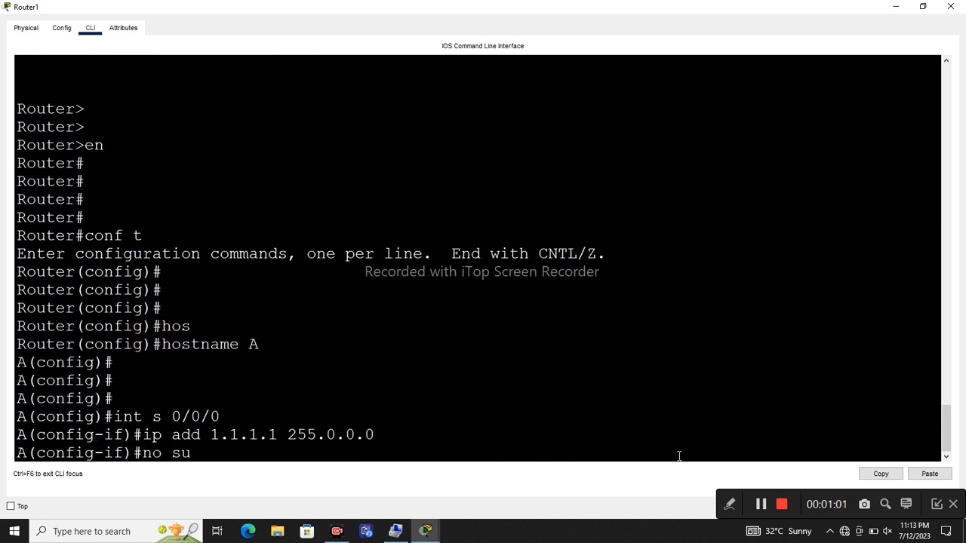
key("Tab")
type("h")
key("Tab")
key("Return")
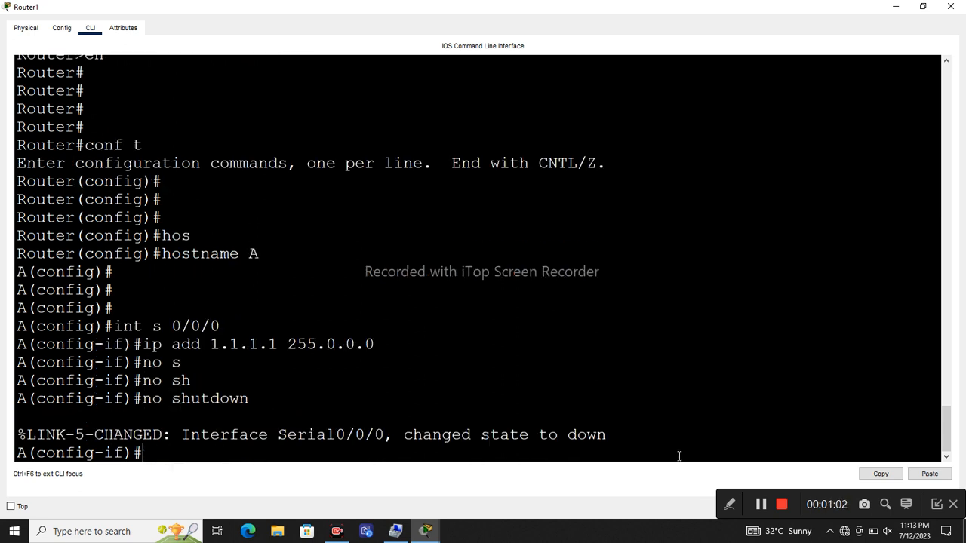
key("Return")
key("Return")
key("Return")
Assign IP address 192.168.50.1 with mask 255.255.255.0 to router A's FastEthernet 0/0 interface
type("intfa")
key("BackSpace")
key("BackSpace")
type("fa 9.")
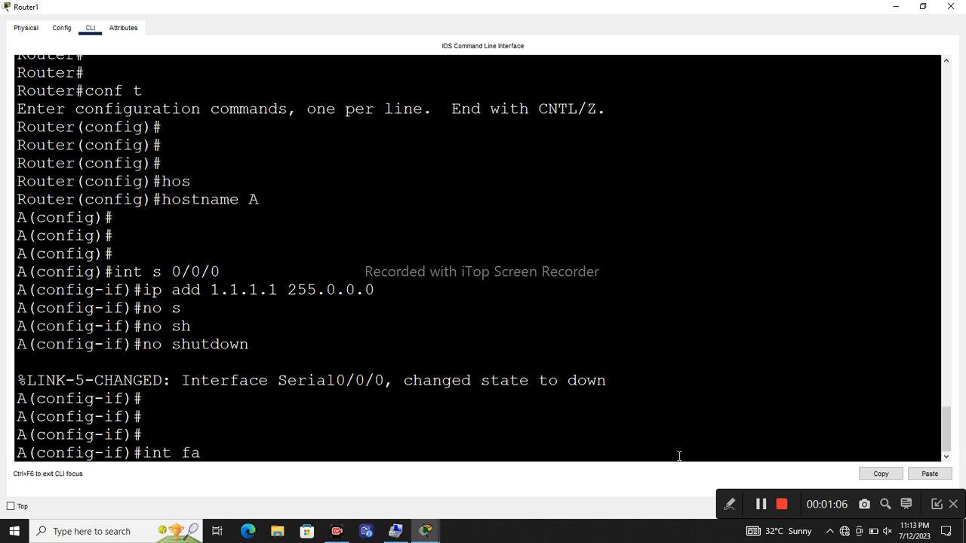
key("BackSpace")
key("BackSpace")
type("0/0")
key("Return")
key("Return")
key("Return")
type("ip add")
key("Tab")
type("1")
type("82")
key("BackSpace")
key("BackSpace")
key("BackSpace")
type("1")
key("BackSpace")
type("92/1,1")
key("BackSpace")
type(".168.")
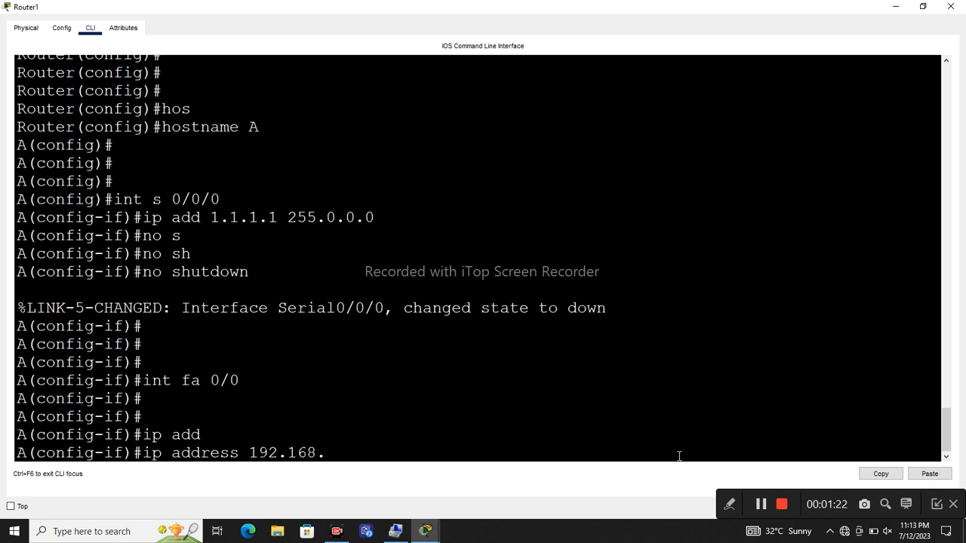
type("50.1 255.255.255.0")
key("Return")
Enable router A's FastEthernet 0/0 interface with "no shutdown" and exit to global configuration mode
type("no shu")
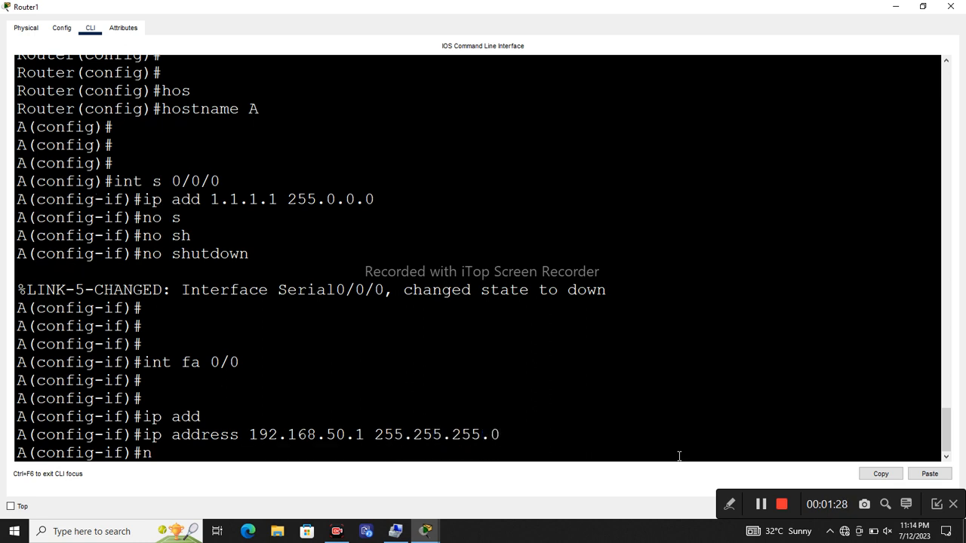
key("Tab")
key("Return")
key("Return")
key("Return")
key("Return")
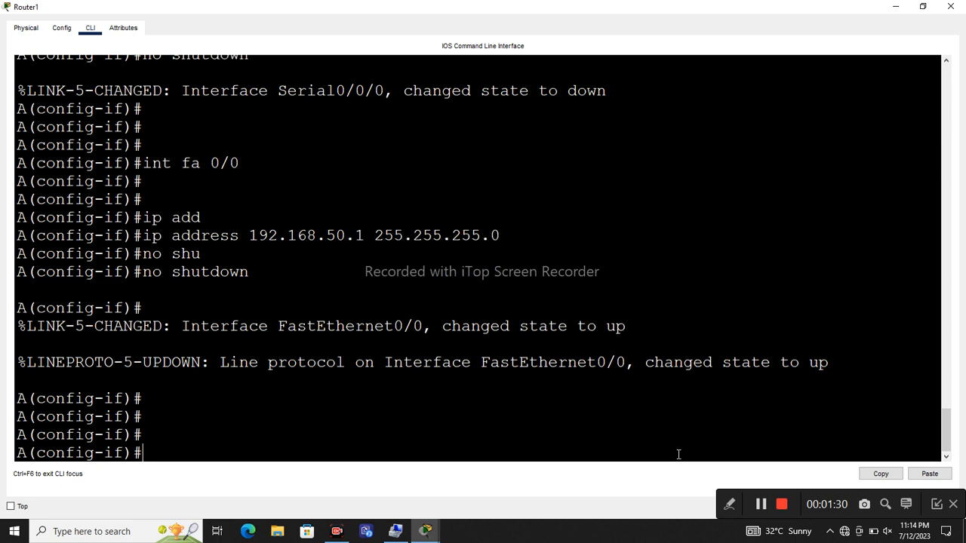
type("ex")
key("Return")
key("Return")
key("Return")
key("Return")
key("Return")
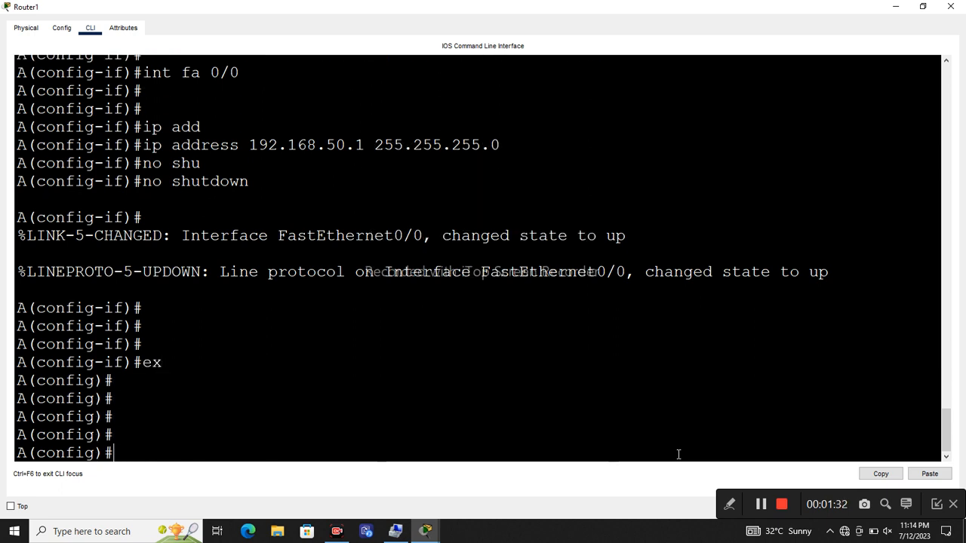
Open Router0's command line in a maximized window and decline the initial configuration dialog
left_click(425, 531)
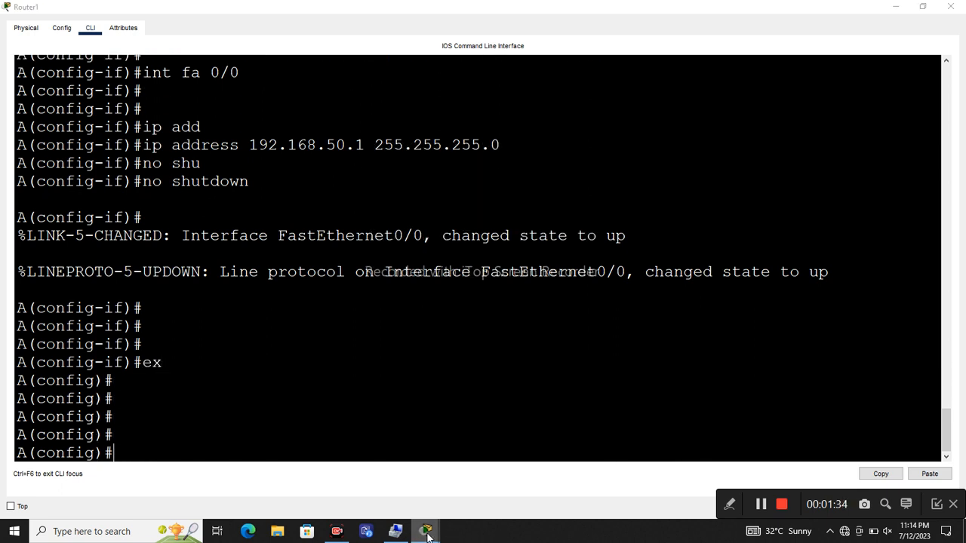
left_click(408, 487)
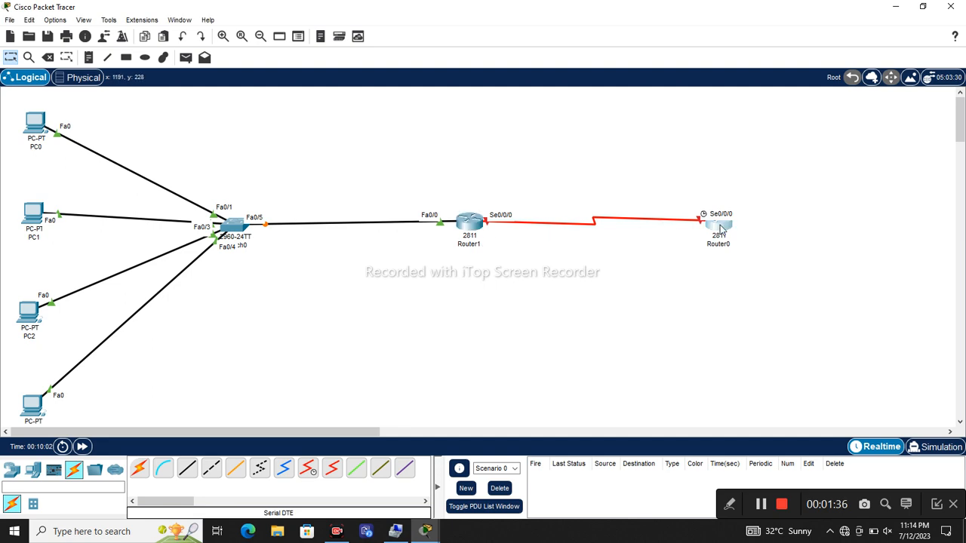
left_click(469, 221)
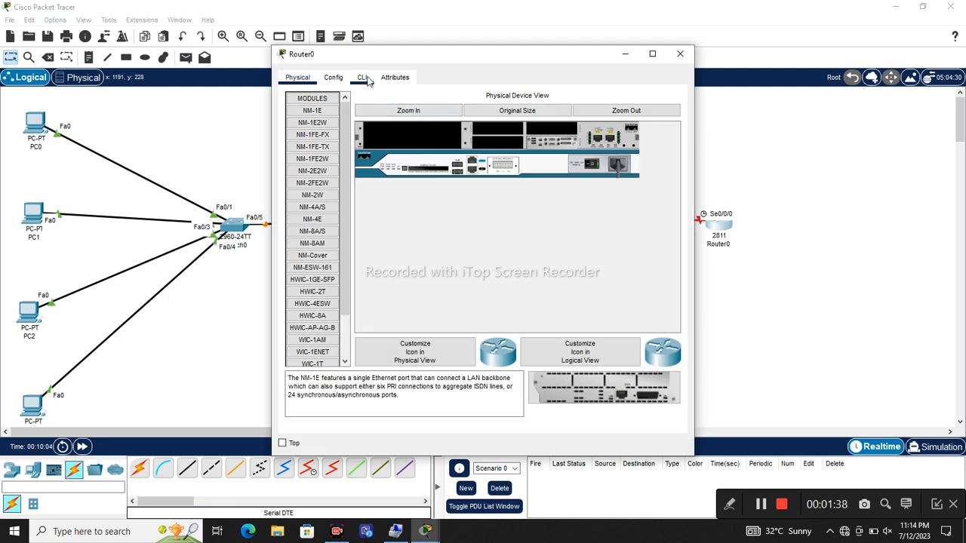
left_click(364, 78)
left_click(652, 54)
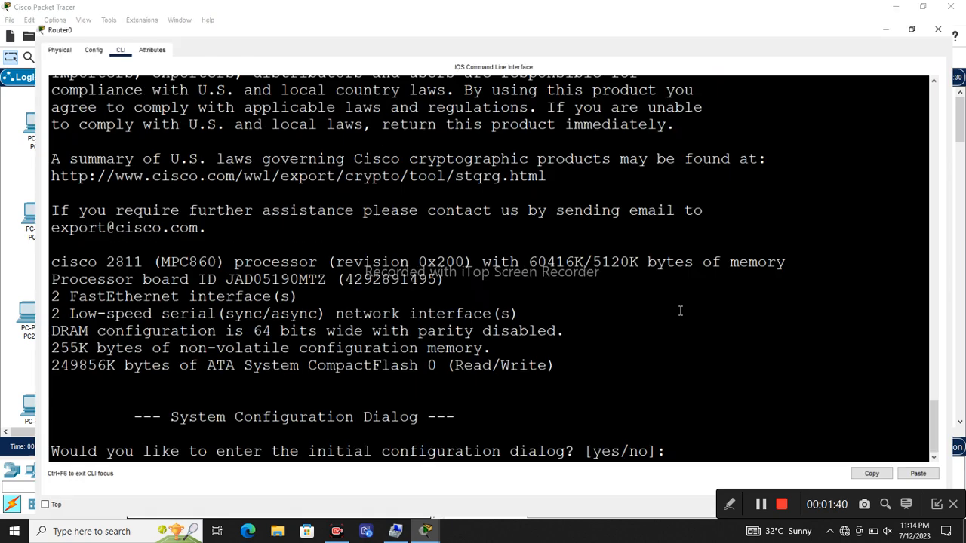
type("n")
key("Return")
key("Return")
key("Return")
Enter privileged mode on Router0 with "en" and open global configuration mode with "conf t"
type("en")
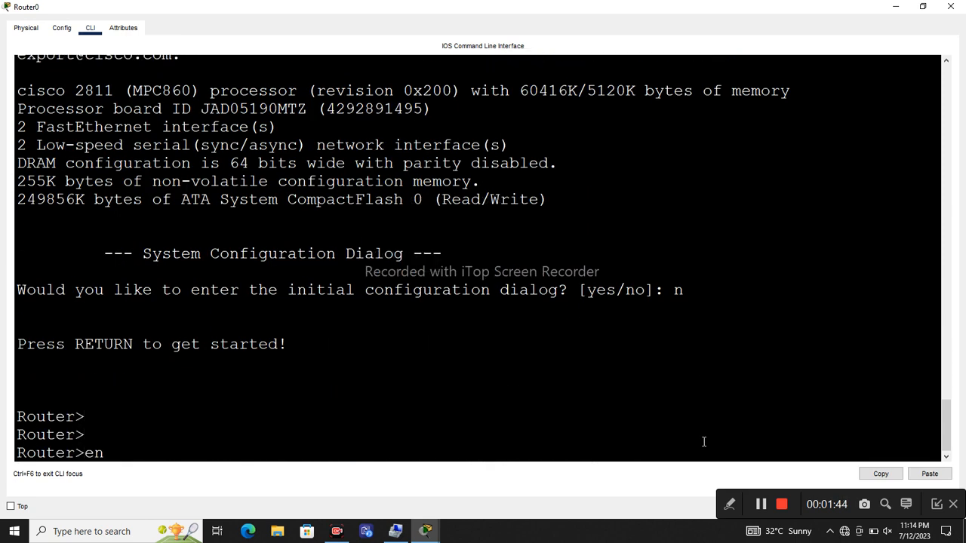
key("Return")
key("Return")
key("Return")
type("h")
key("BackSpace")
type("conf t")
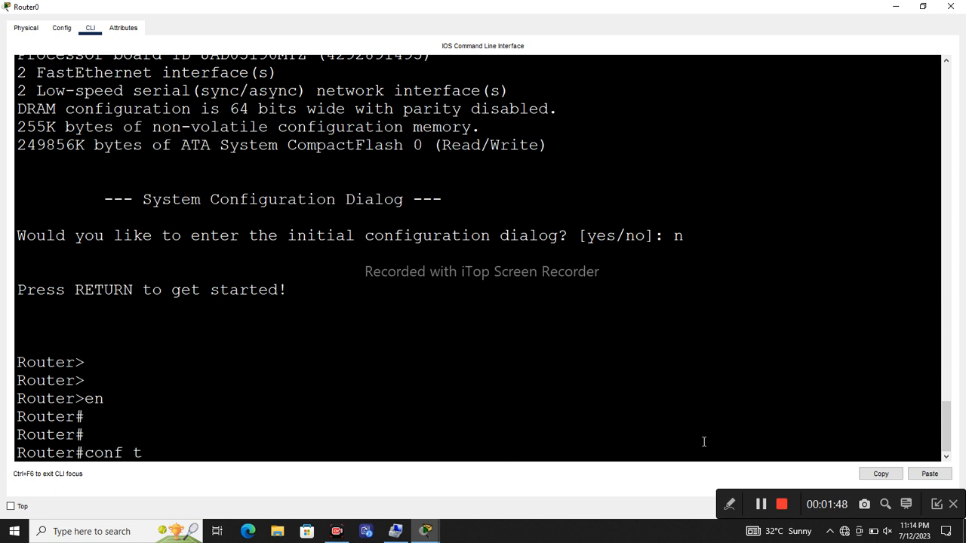
key("Return")
key("Return")
key("Return")
key("Return")
Set Router0's hostname to INET
type("hos")
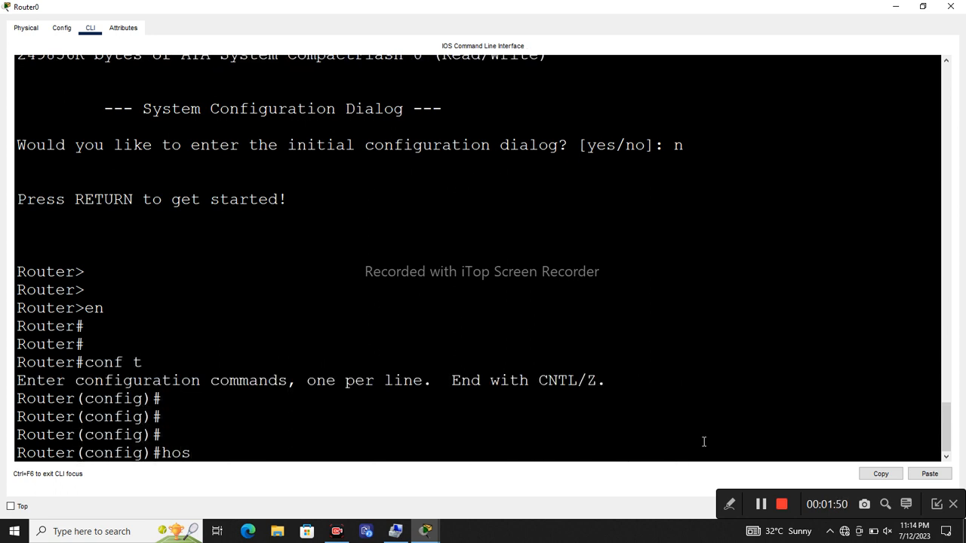
key("Tab")
type("IN")
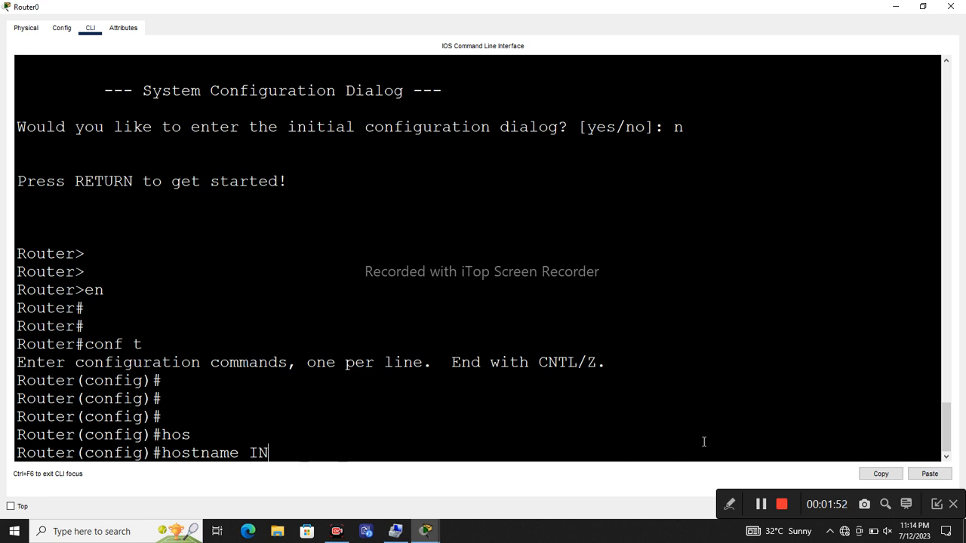
type("ET")
key("Return")
key("Return")
key("Return")
key("Return")
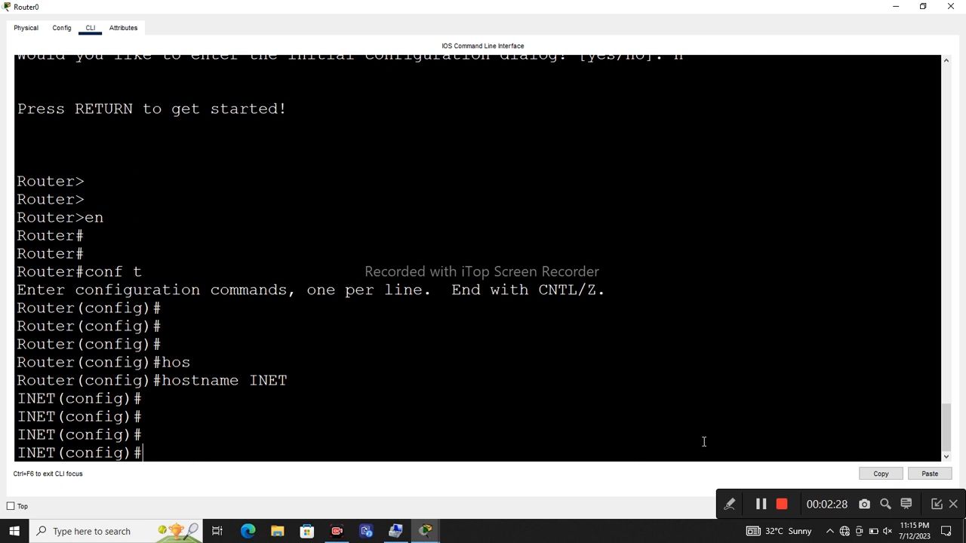
Assign IP address 1.1.1.2 with mask 255.0.0.0 to router INET's serial 0/0/0 interface
type("int s 0/0/0")
key("Return")
key("Return")
key("Return")
type("i8p a")
key("BackSpace")
key("BackSpace")
key("BackSpace")
key("BackSpace")
type("o")
key("BackSpace")
type("po")
key("BackSpace")
type("add")
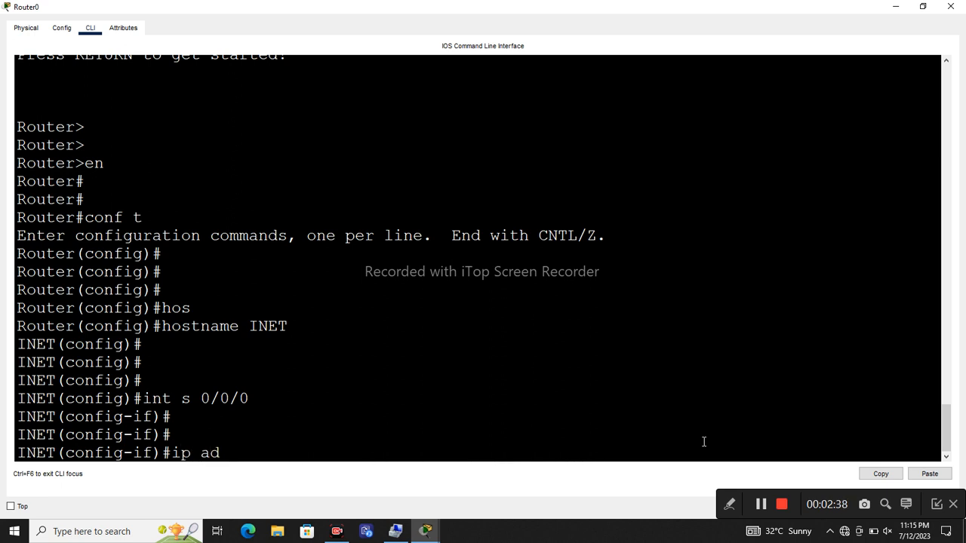
key("Tab")
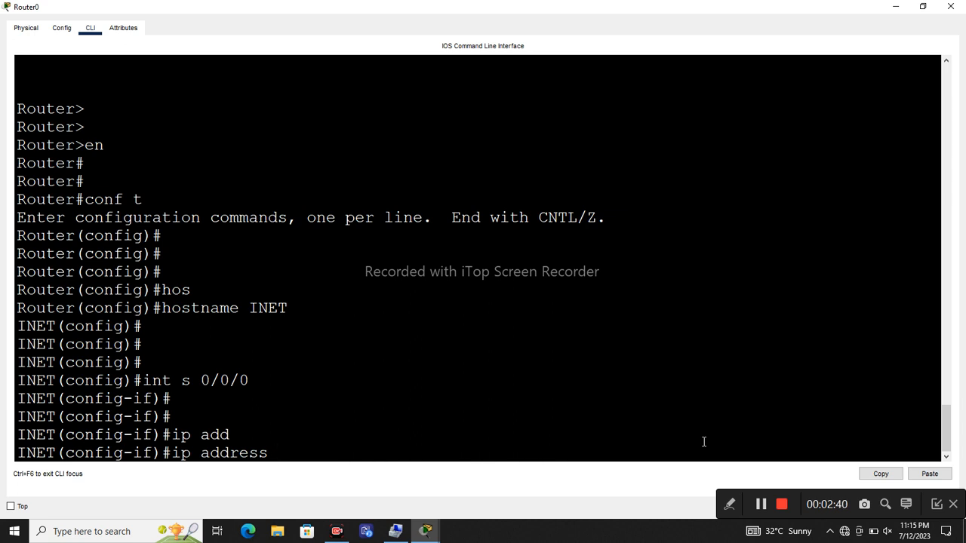
type("1,1,1")
key("BackSpace")
key("BackSpace")
key("BackSpace")
key("BackSpace")
type(".1.1.2 255.0.0.0")
key("Return")
Enable router INET's serial 0/0/0 interface with "no shutdown" and exit to global configuration mode
type("no sh")
key("Tab")
key("Return")
key("Return")
key("Return")
key("Return")
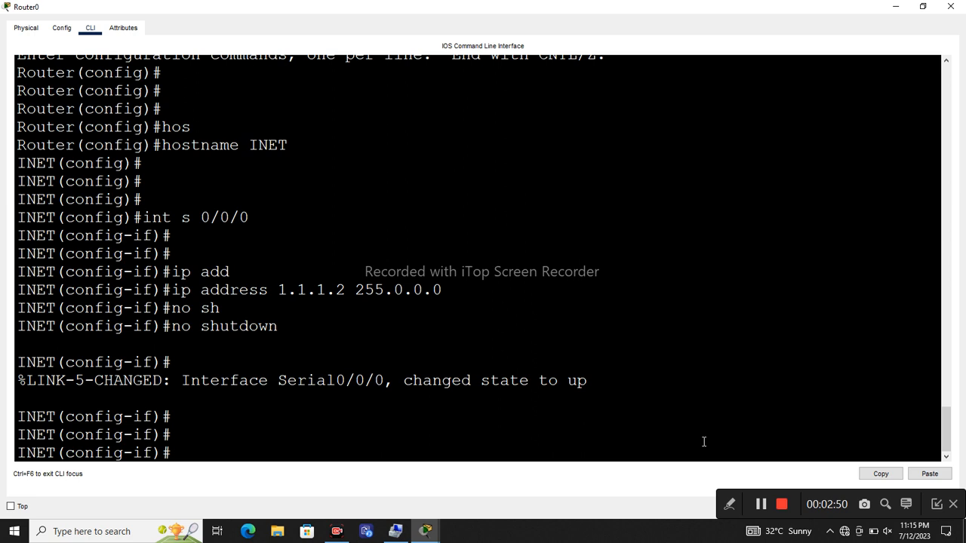
type("ex")
key("Return")
key("Return")
key("Return")
Create the loopback 0 interface on router INET
type("int loopback 0")
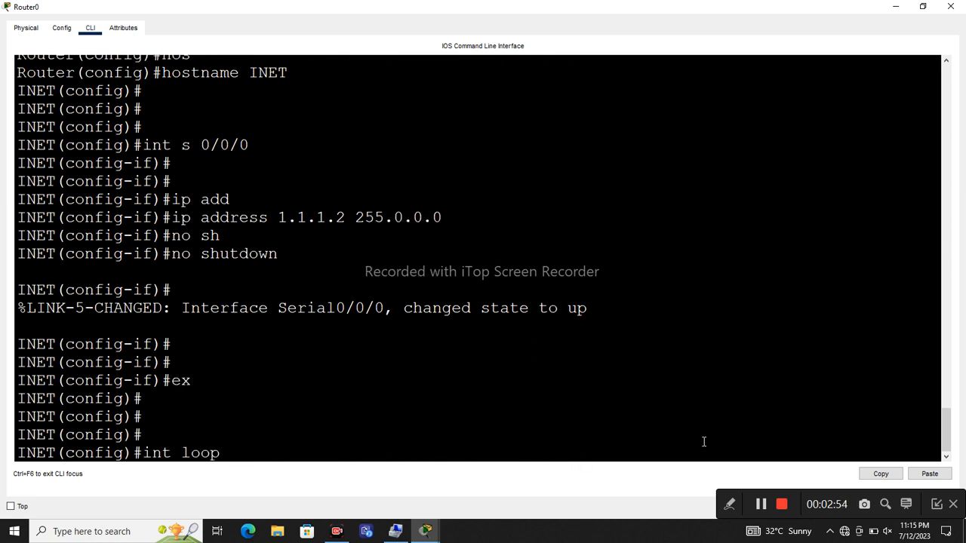
key("Tab")
type("0")
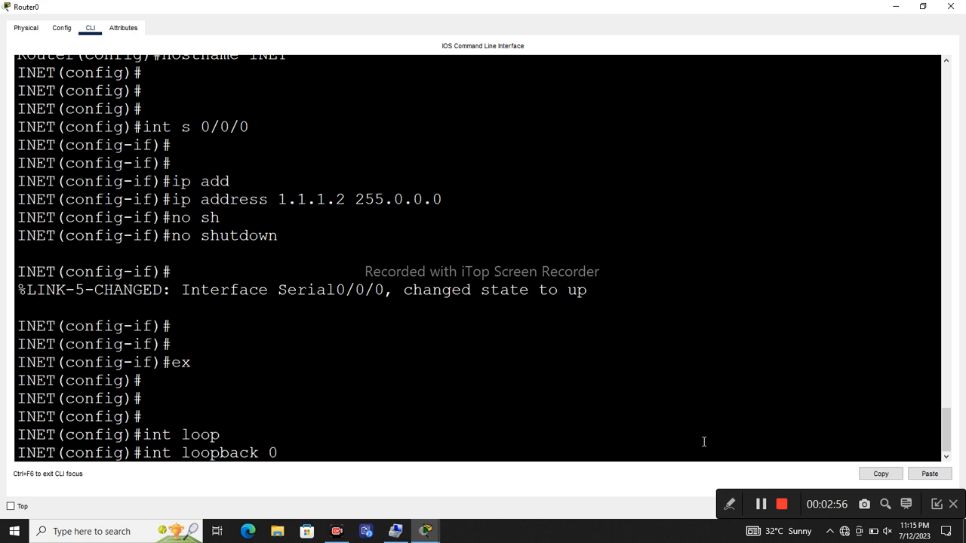
key("Return")
key("Return")
key("Return")
Try to assign IP address 20.20.20.20 with mask 255.255.255.252 to router INET's loopback 0 interface
type("ip add")
key("Tab")
type("20.20.20.")
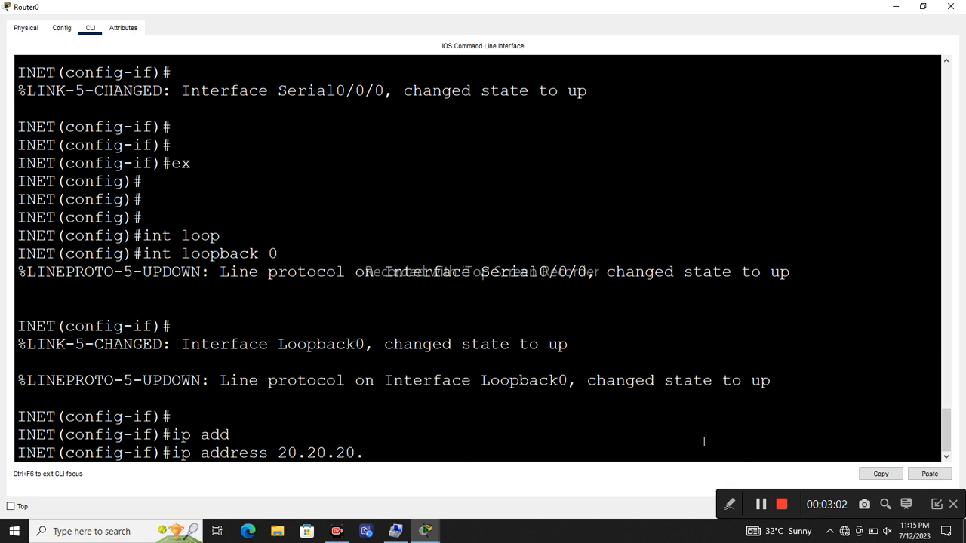
type("20 255.2555.2")
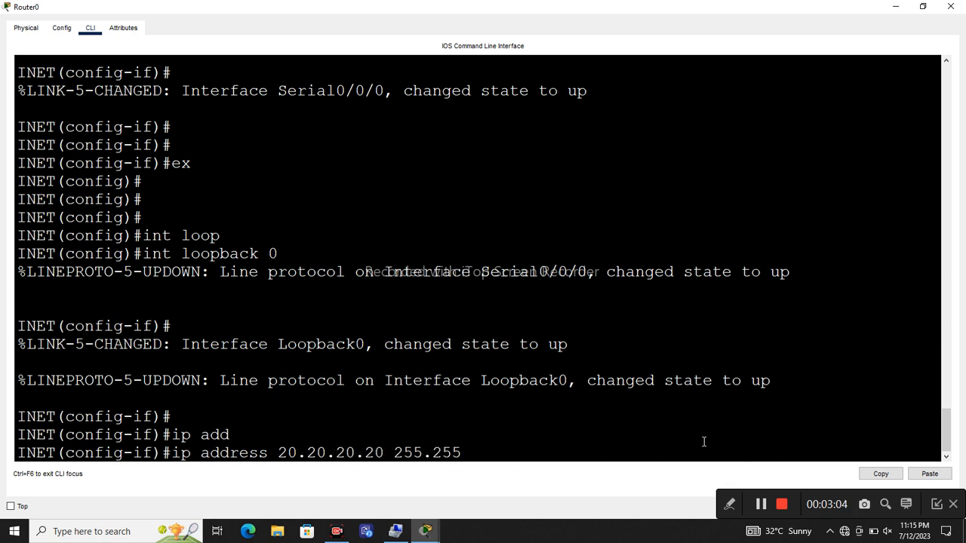
key("BackSpace")
key("BackSpace")
key("BackSpace")
type("2")
key("BackSpace")
type(".255.")
type("252")
key("Return")
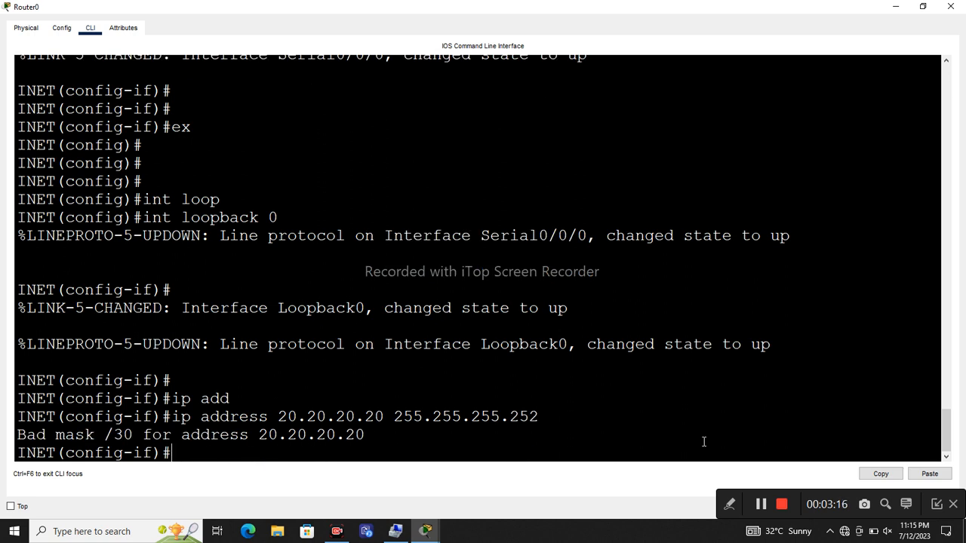
Assign IP address 20.20.20.20 with mask 255.255.255.0 to router INET's loopback 0 interface
key("Up")
key("BackSpace")
key("BackSpace")
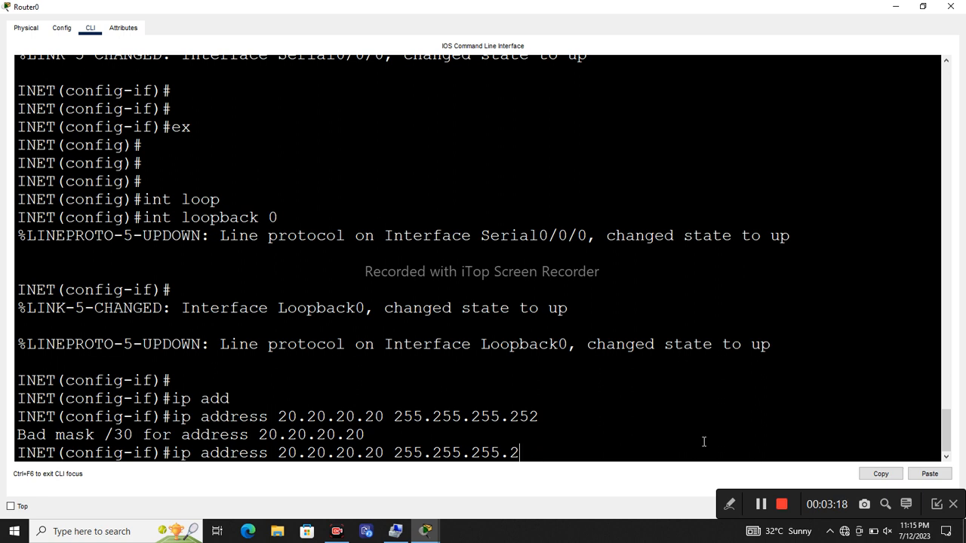
type("0")
key("Return")
key("Return")
key("Return")
key("Return")
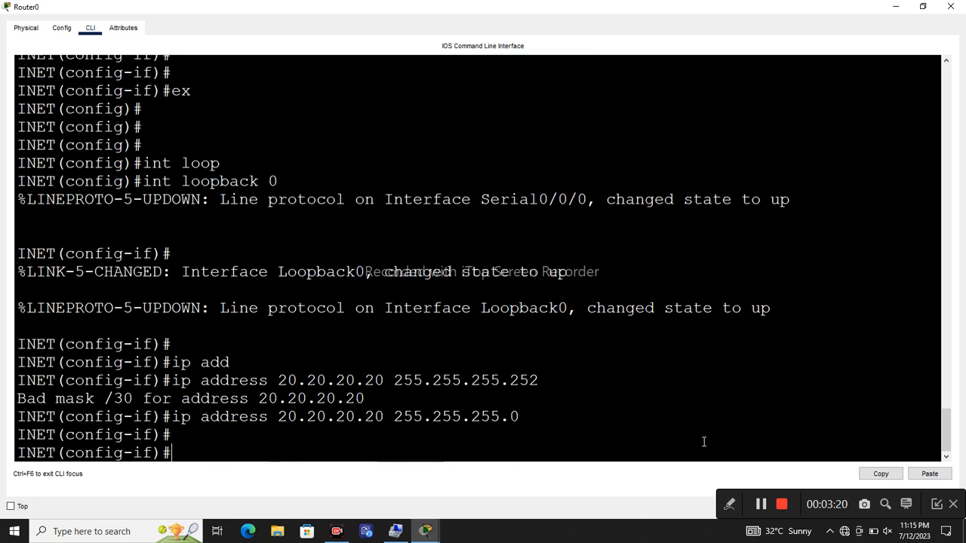
Leave interface configuration on router INET and return to privileged EXEC mode
key("ctrl+z")
key("Return")
key("Return")
key("Return")
key("Return")
key("Return")
key("Return")
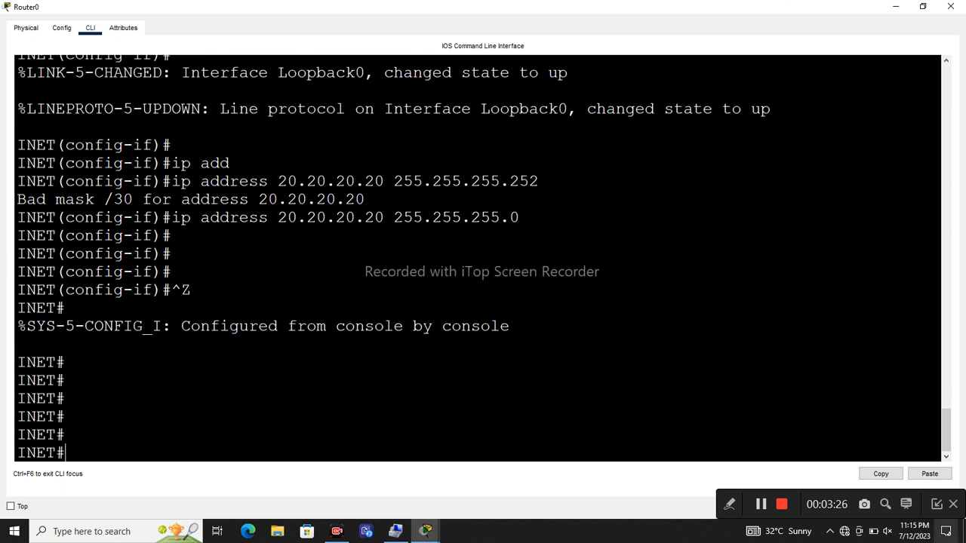
Give PC0 a static IPv4 address in the 192.168.50 network with the automatically filled subnet mask
mouse_move(426, 532)
left_click(294, 483)
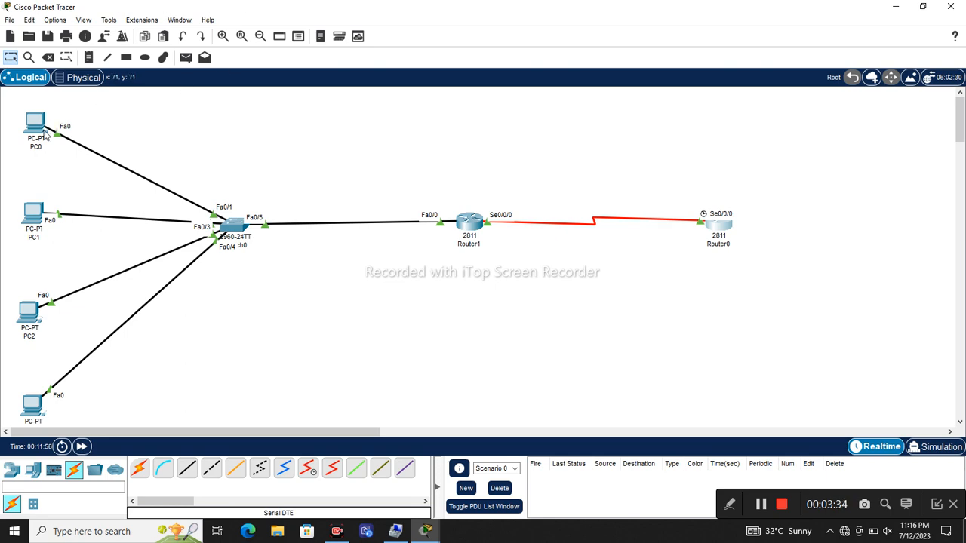
left_click(48, 133)
left_click(363, 78)
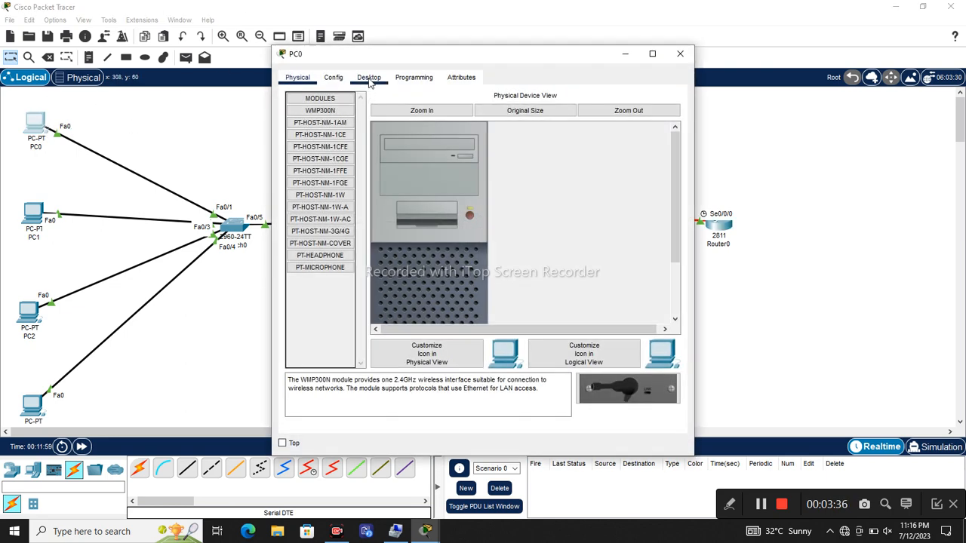
left_click(314, 127)
left_click(451, 162)
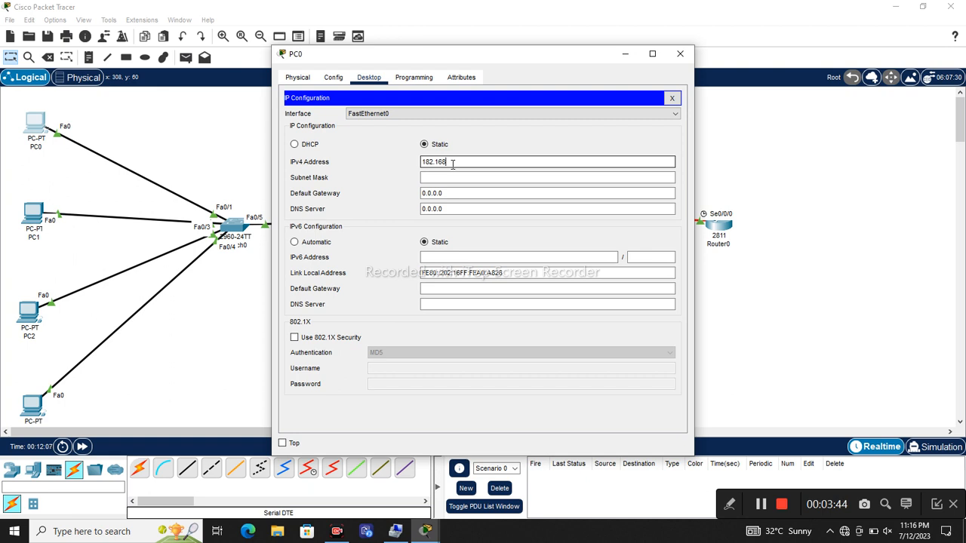
key("BackSpace")
key("BackSpace")
key("BackSpace")
type("92")
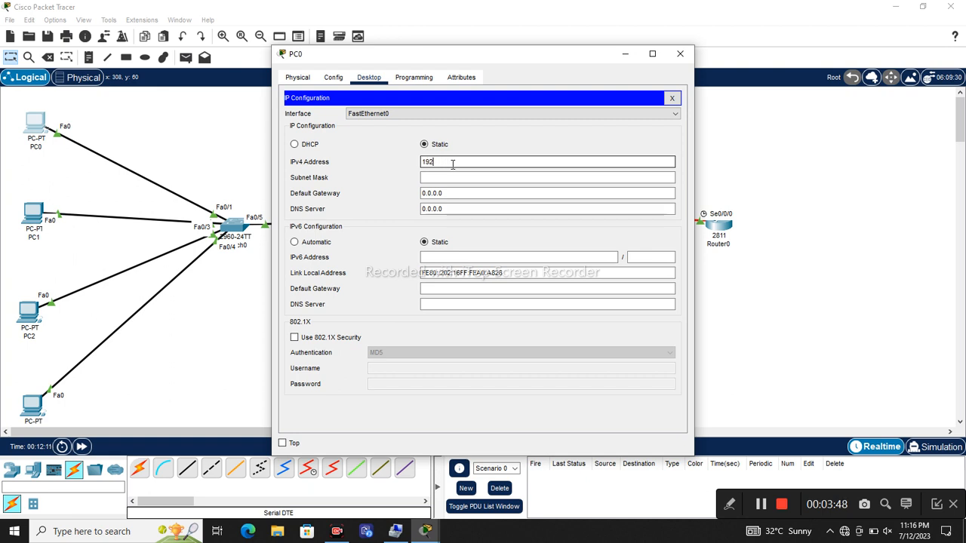
type(".168")
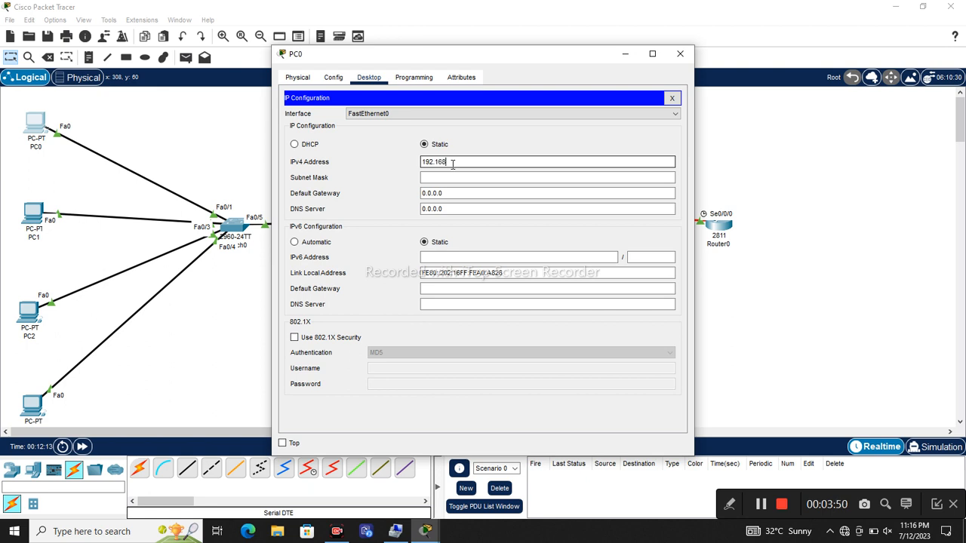
type(".50")
key("ctrl+a")
key("Tab")
Set PC0's default gateway to 192.168.50.1 and close its device window
key("Tab")
type("192.168.50.1")
key("Tab")
key("Tab")
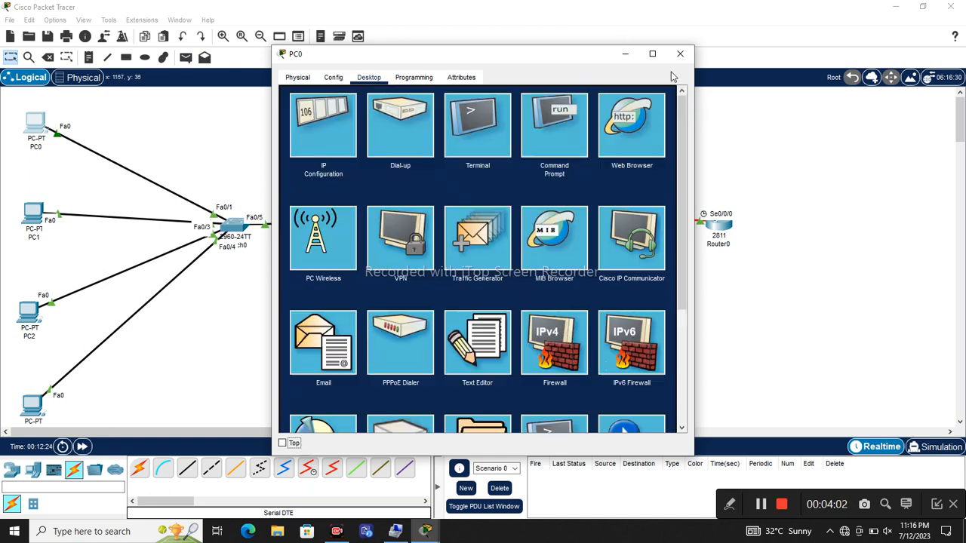
left_click(672, 97)
left_click(680, 54)
Configure PC1 with static IP 192.168.50.5, mask 255.255.255.0 and default gateway 192.168.50.1, and close its window
left_click(33, 214)
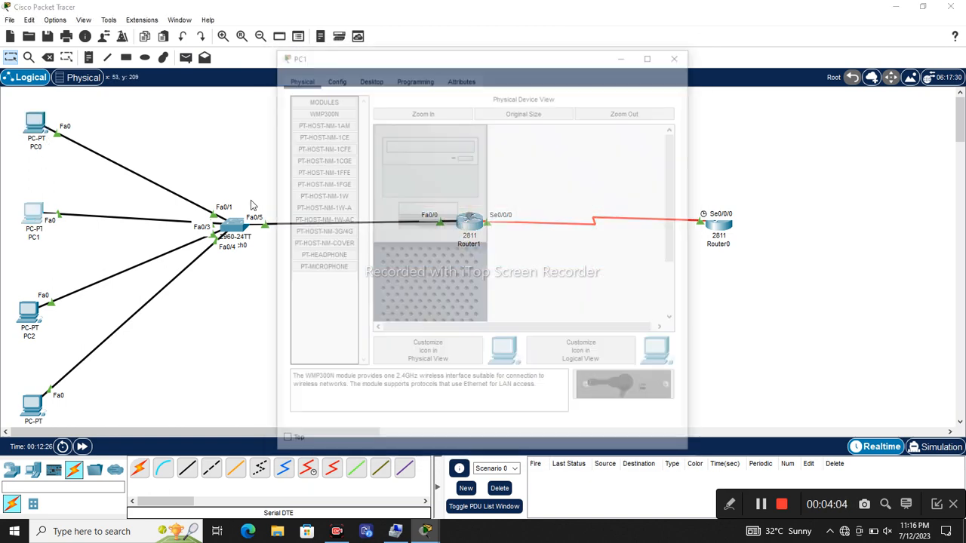
left_click(368, 78)
left_click(337, 128)
left_click(437, 162)
type("192.168.50.4")
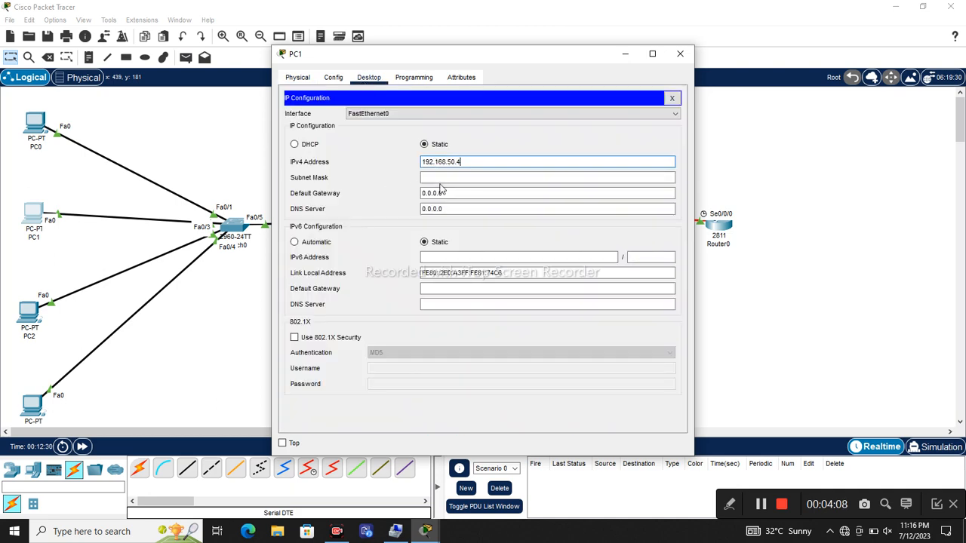
key("Tab")
key("Tab")
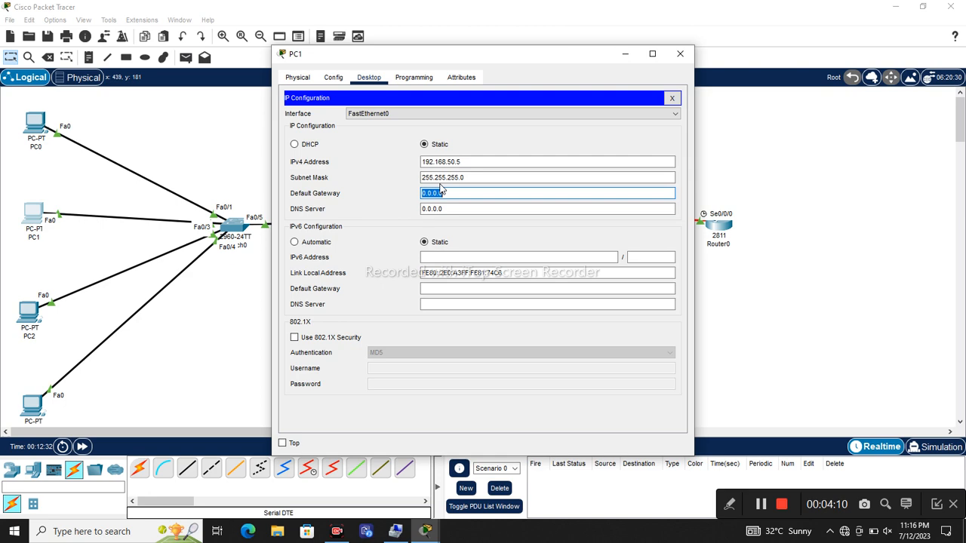
type("192.168.50.1")
key("Tab")
left_click(672, 98)
left_click(680, 54)
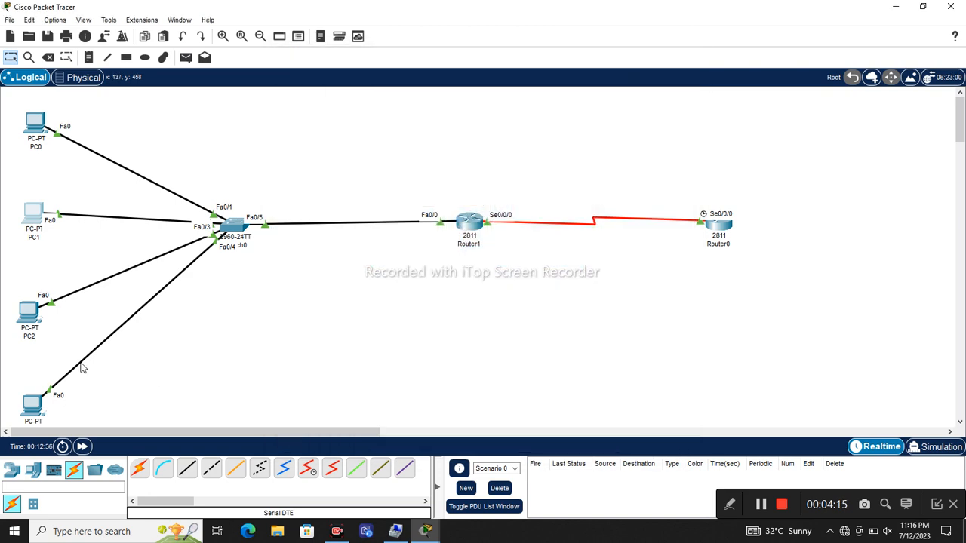
Configure PC2 with static IP 192.168.50.6, mask 255.255.255.0 and default gateway 192.168.50.1, and close its window
left_click(30, 318)
left_click(369, 77)
left_click(339, 144)
left_click(461, 162)
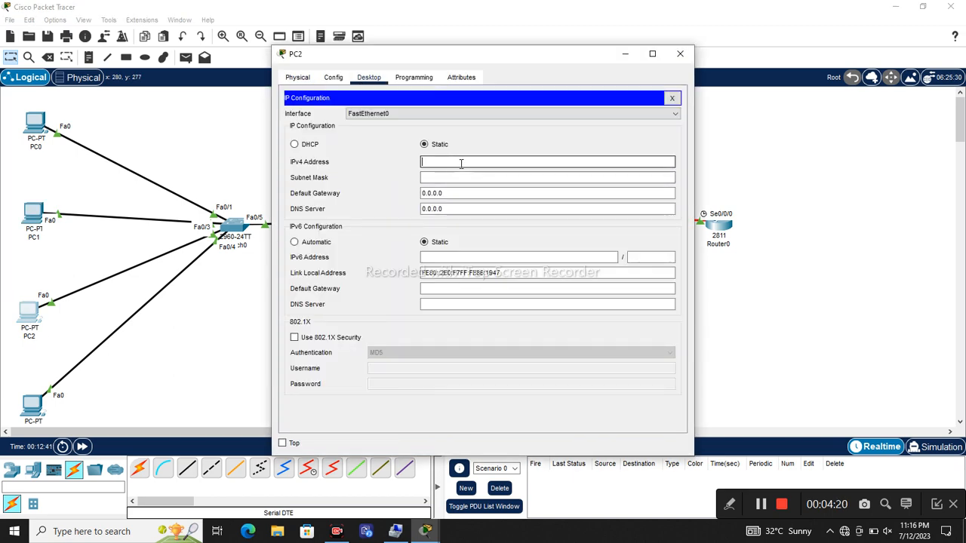
type("192.168.50.6")
key("Tab")
key("Tab")
type("192.168.50.1")
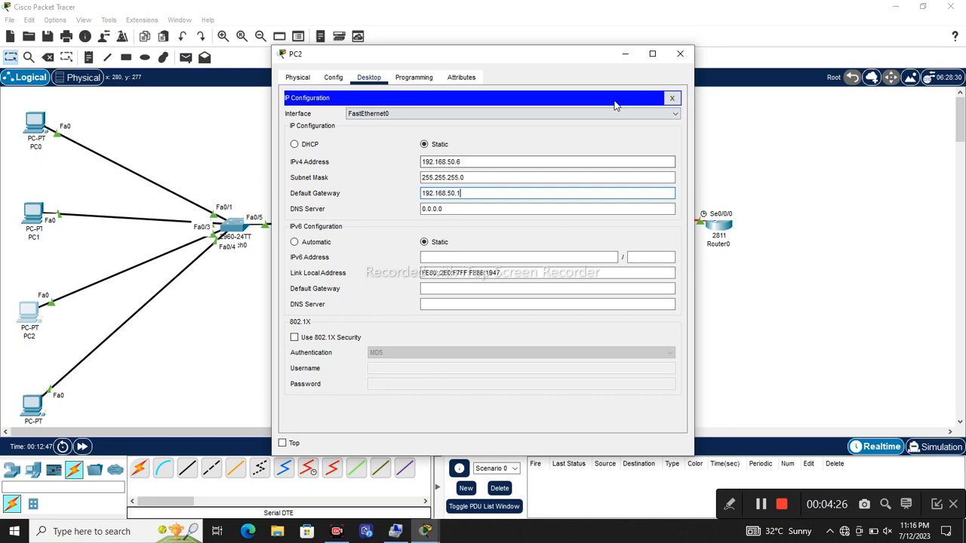
key("Tab")
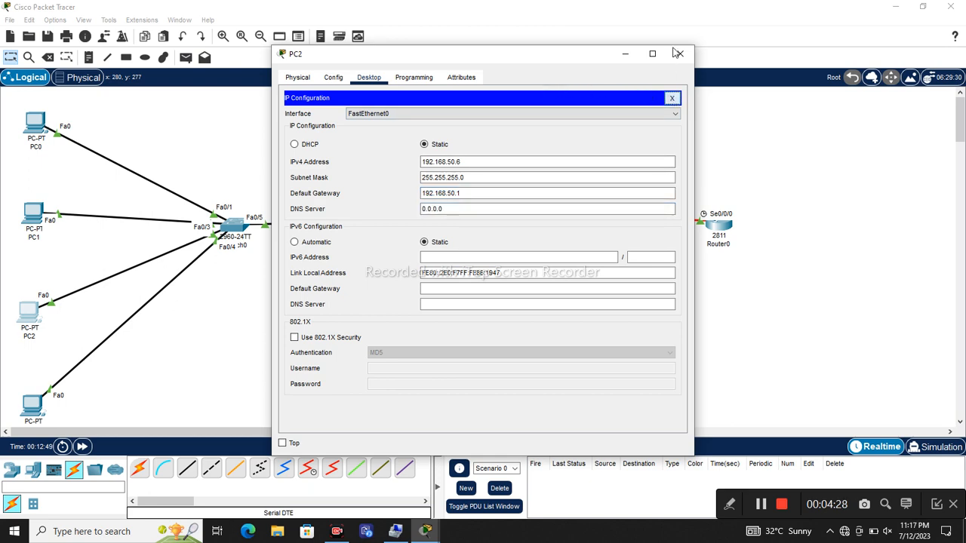
left_click(673, 98)
left_click(679, 54)
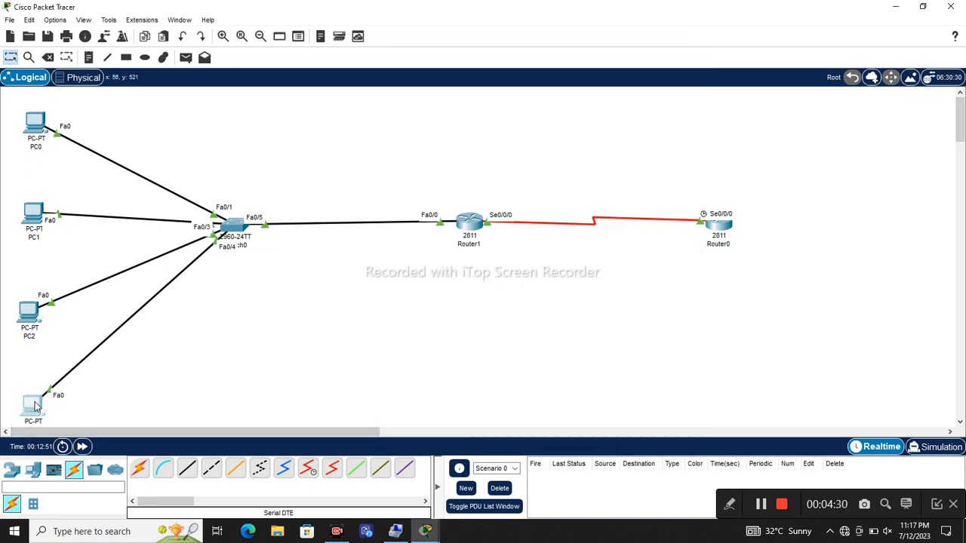
Configure PC3 with static IP 192.168.59.7, mask 255.255.255.0 and default gateway 192.168.50.1, and close its window
left_click(33, 406)
left_click(368, 77)
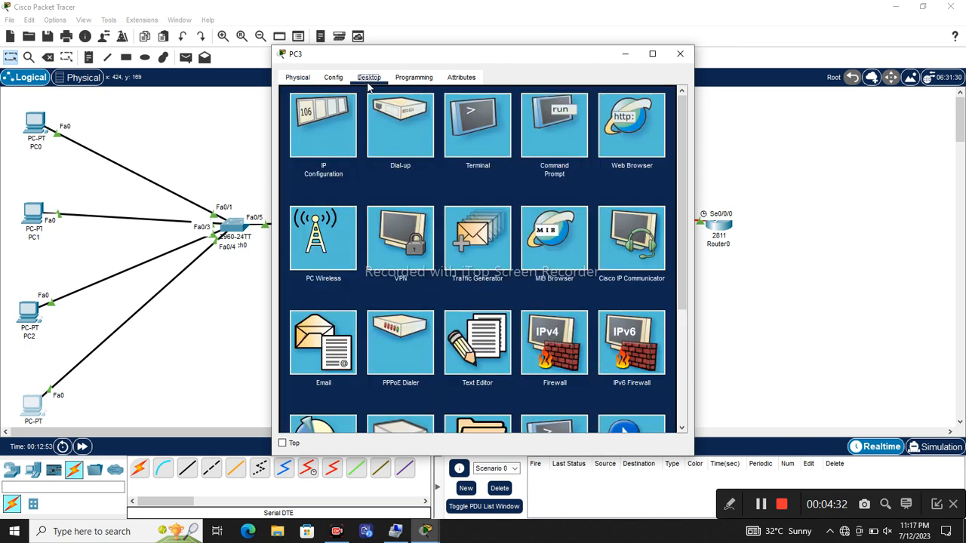
left_click(324, 123)
left_click(446, 163)
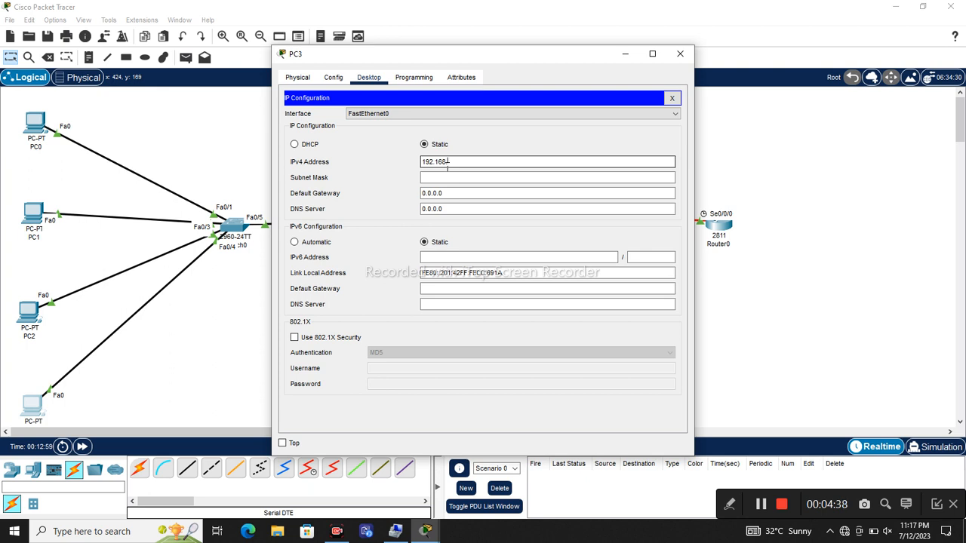
type("192.168.59.7")
key("Tab")
key("Tab")
type("192.168.50.4")
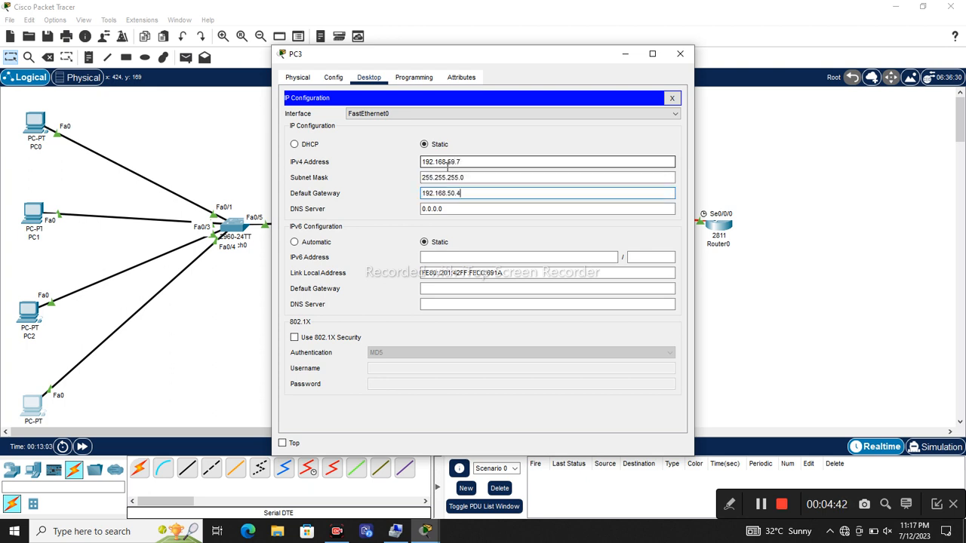
key("Tab")
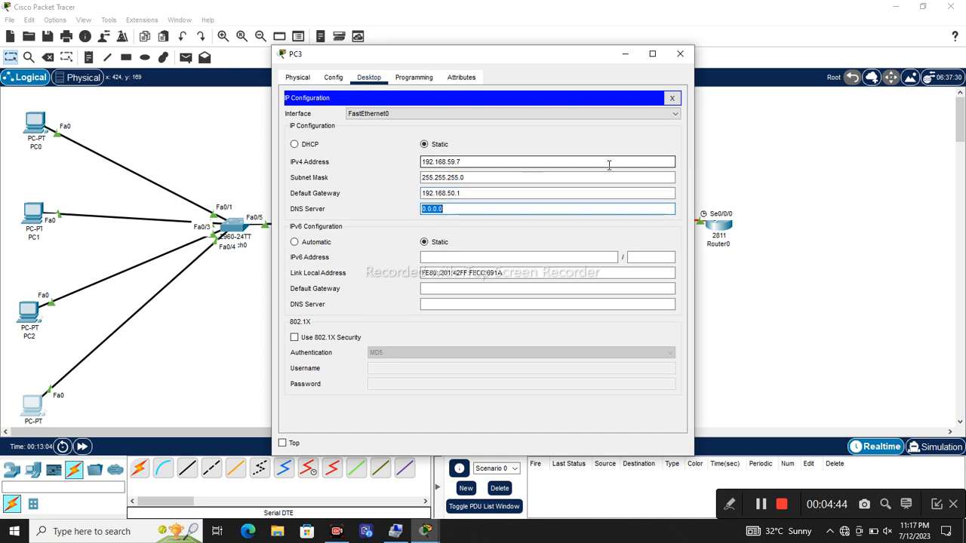
left_click(672, 99)
left_click(680, 53)
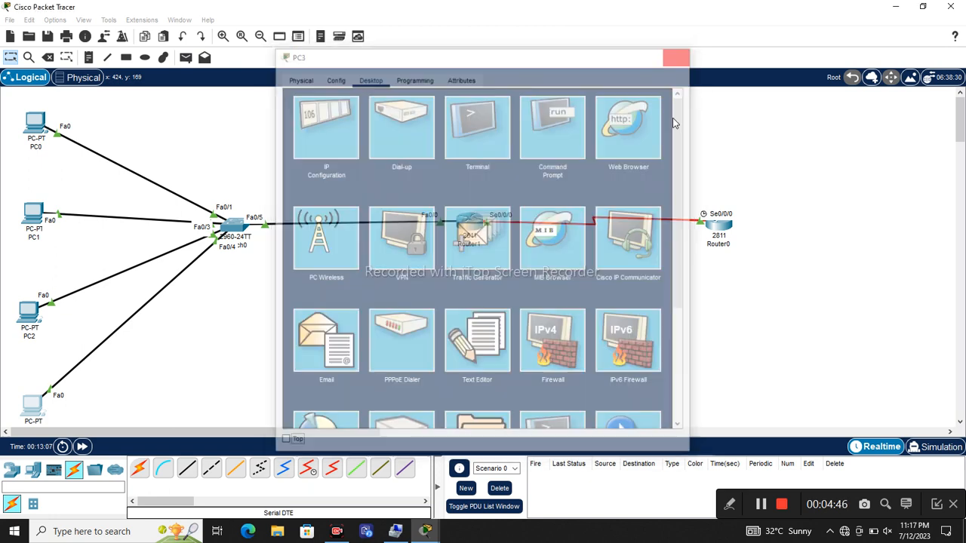
left_click(729, 504)
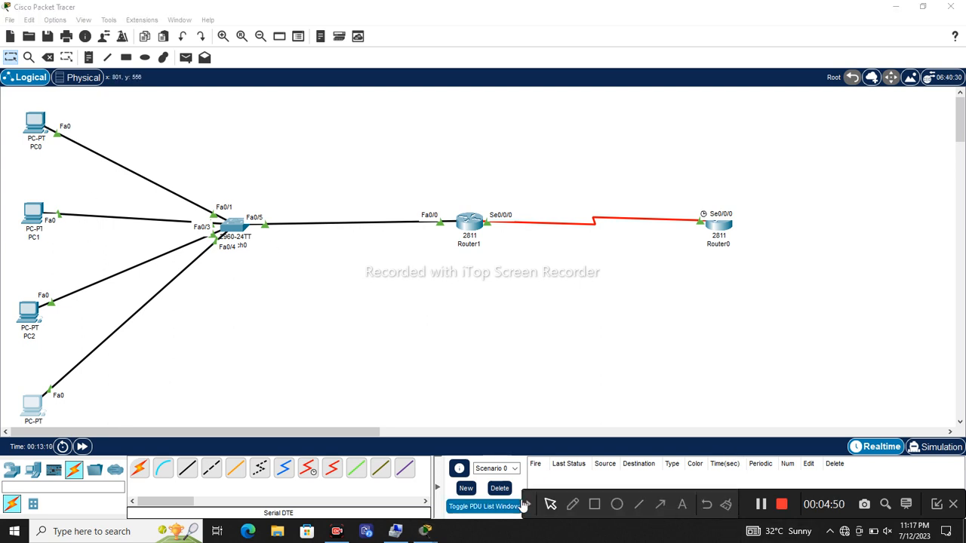
left_click(574, 506)
mouse_move(47, 103)
left_mouse_down()
mouse_move(4, 120)
mouse_move(59, 127)
mouse_move(61, 140)
mouse_move(176, 104)
mouse_move(702, 213)
mouse_move(688, 231)
left_mouse_up()
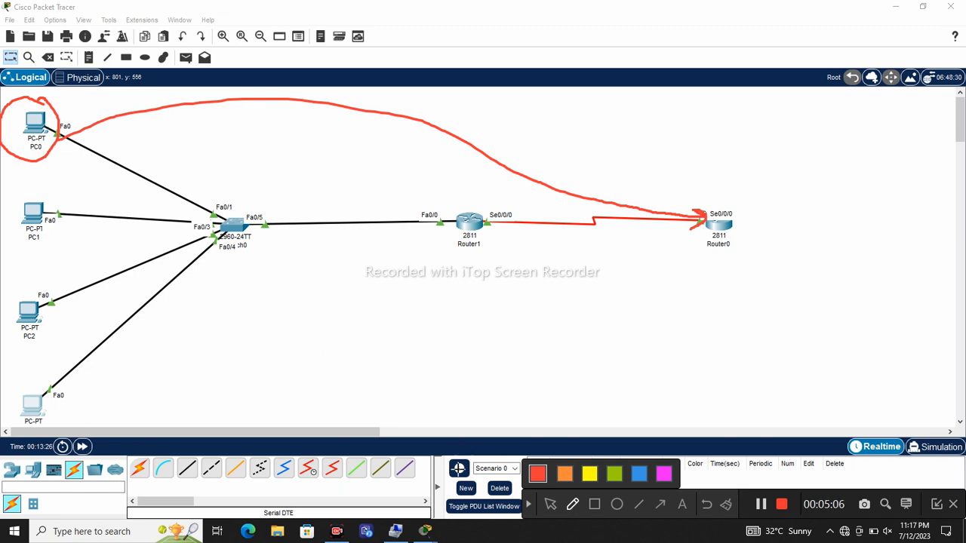
left_click(528, 504)
Open Router1's command line in a maximized window and bring up a fresh global configuration prompt
left_click(468, 223)
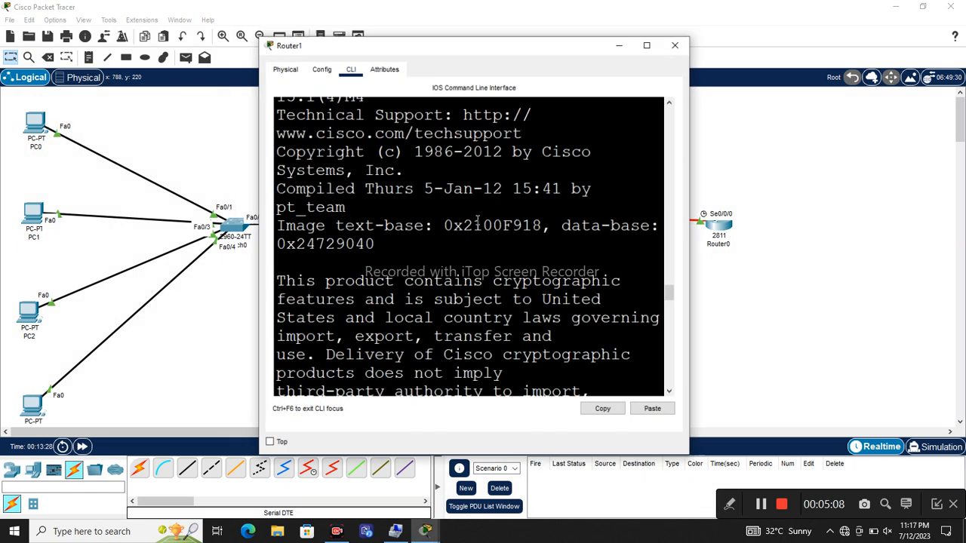
left_click(653, 54)
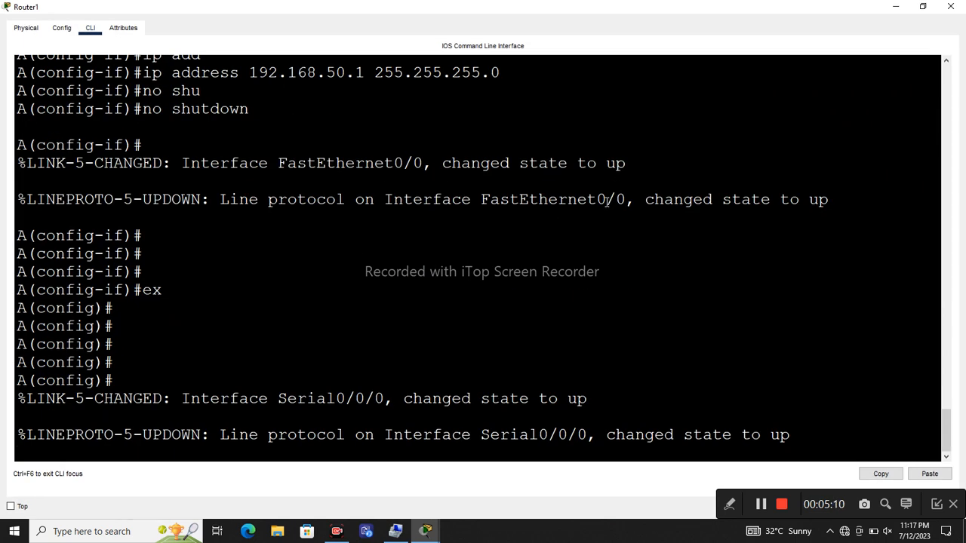
type("\\")
key("Return")
key("Return")
key("Return")
key("Return")
key("Return")
key("Return")
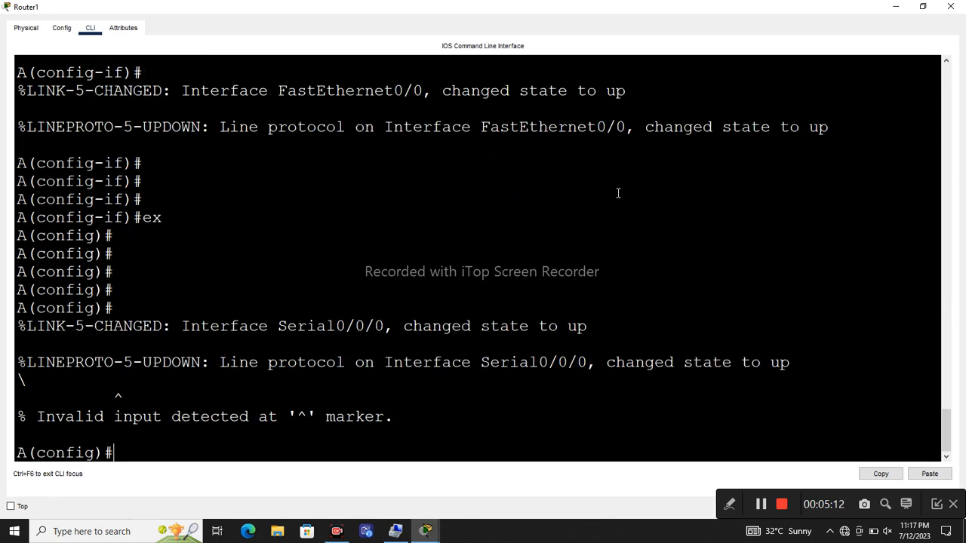
Start OSPF routing process 1 on router A
type("rou")
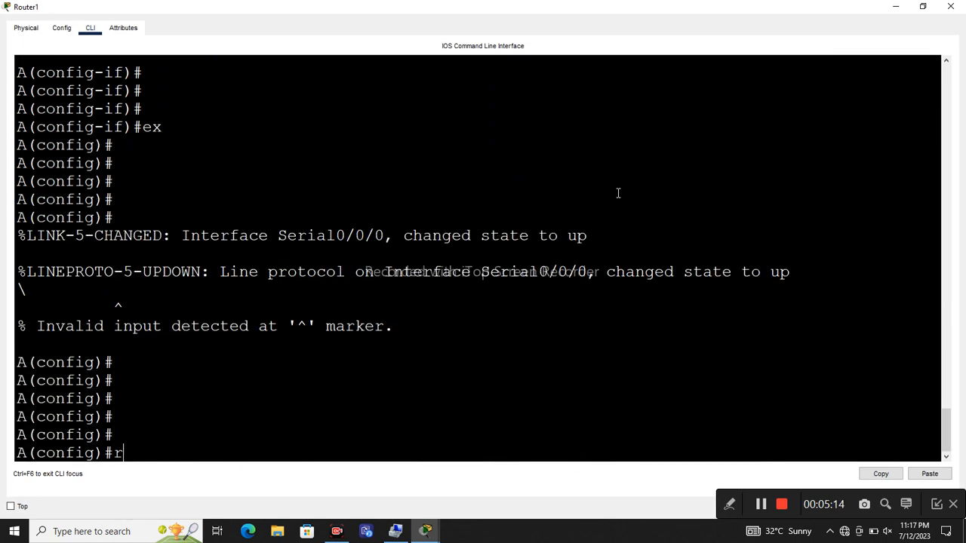
key("Tab")
type("in")
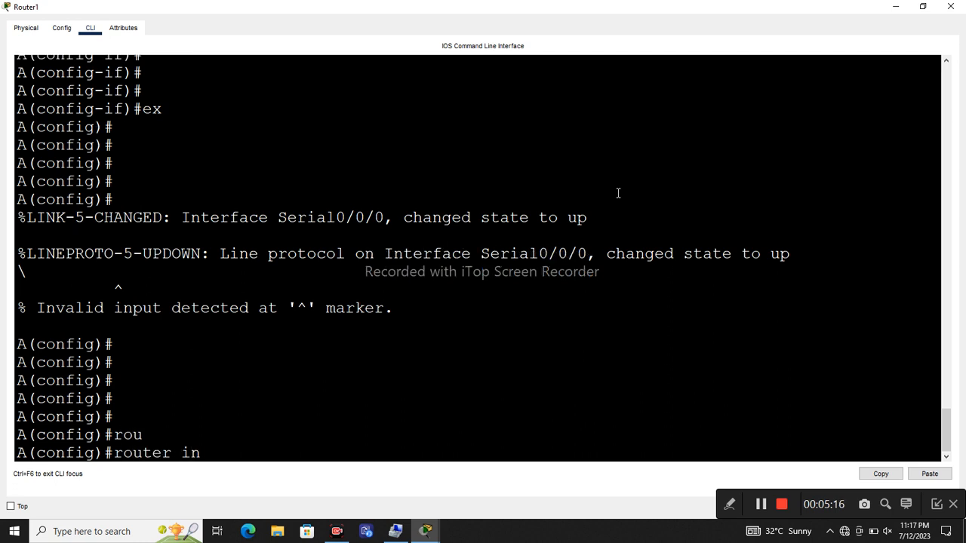
key("Tab")
type("os")
key("Tab")
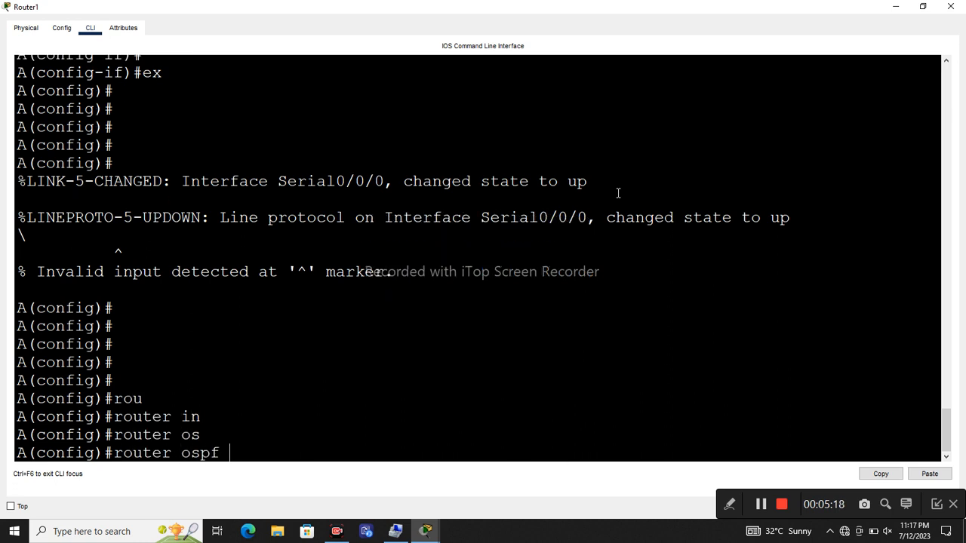
type("1")
key("Return")
key("Return")
key("Return")
type("ip a")
key("BackSpace")
key("BackSpace")
key("BackSpace")
key("BackSpace")
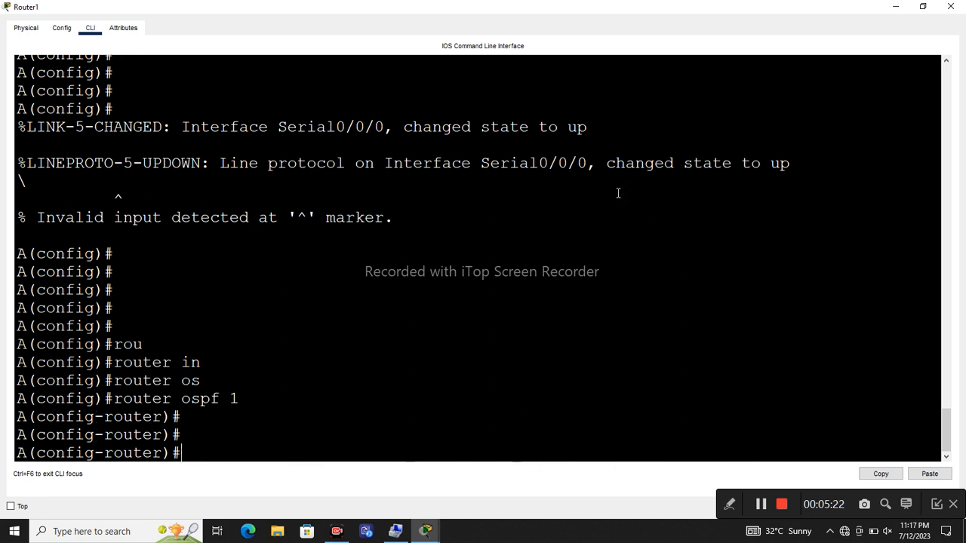
Advertise 1.1.1.1 with wildcard mask 0.0.0.0 in OSPF area 0 on router A
type("net")
key("Tab")
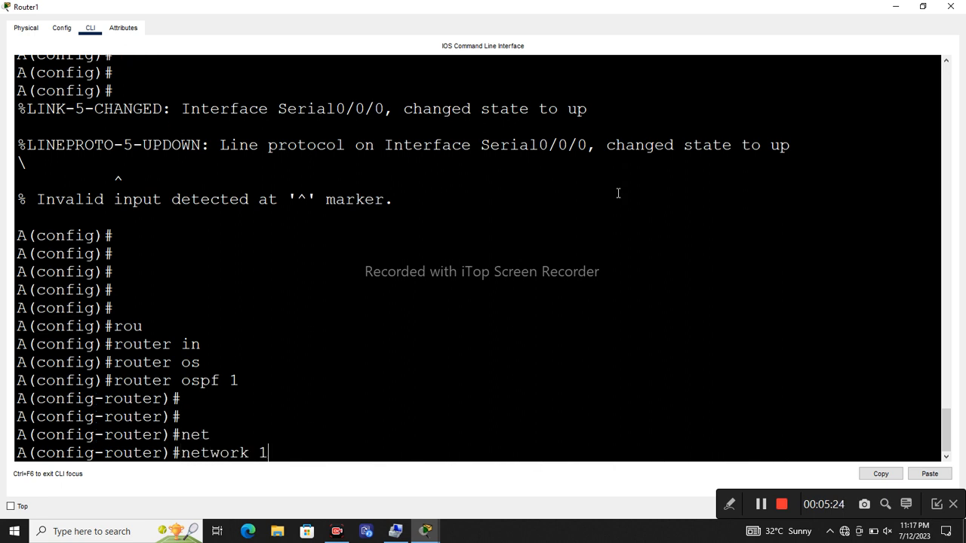
type("1.0")
key("BackSpace")
type("1.1.1 0.0.0.0 a")
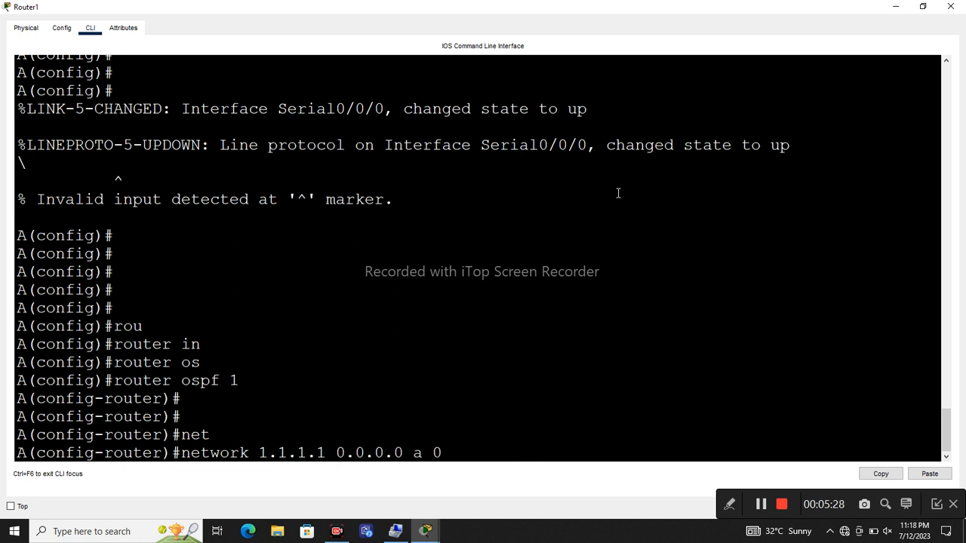
type(" 0")
key("Return")
Advertise network 192.168.50.0 with wildcard mask 0.0.0.255 in OSPF area 0 on router A
type("network 192.168.50.")
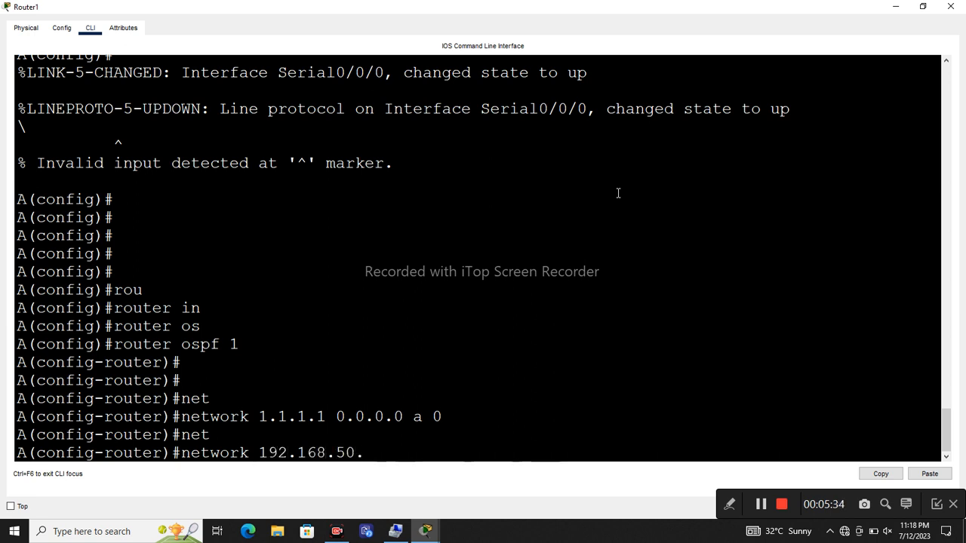
type("0 0.0.0.255 a 90")
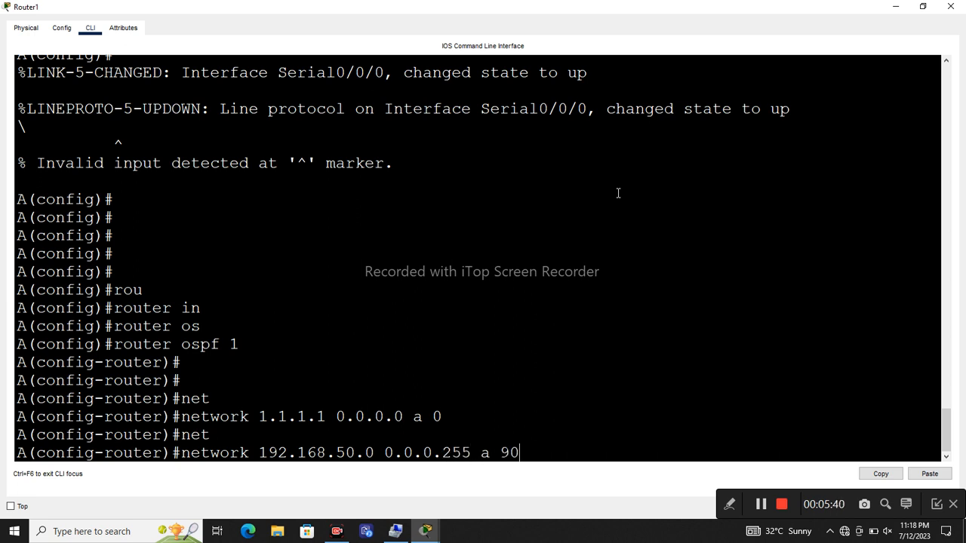
key("BackSpace")
key("BackSpace")
type("0")
key("Return")
key("Return")
key("Return")
key("Return")
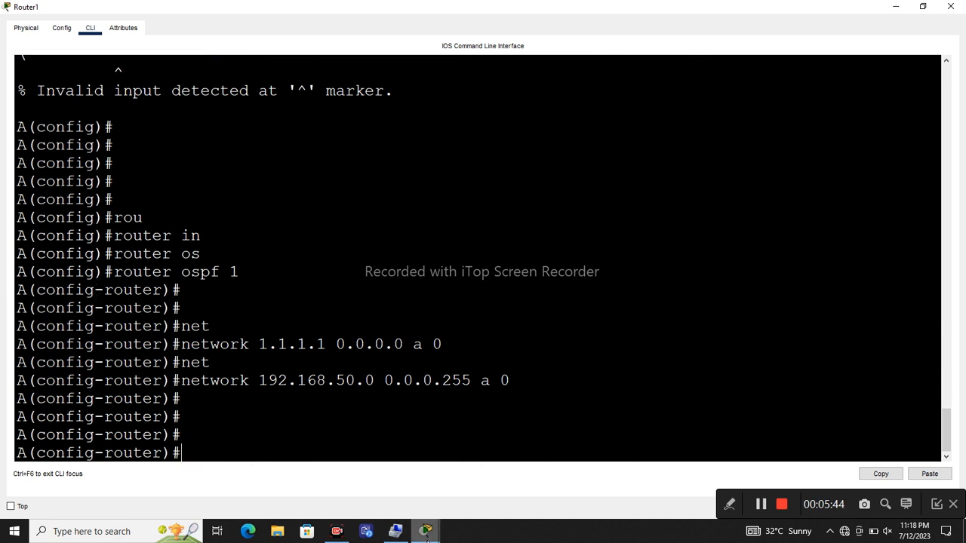
Switch to Router0's command line and enter global configuration mode on INET
mouse_move(426, 531)
left_click(506, 507)
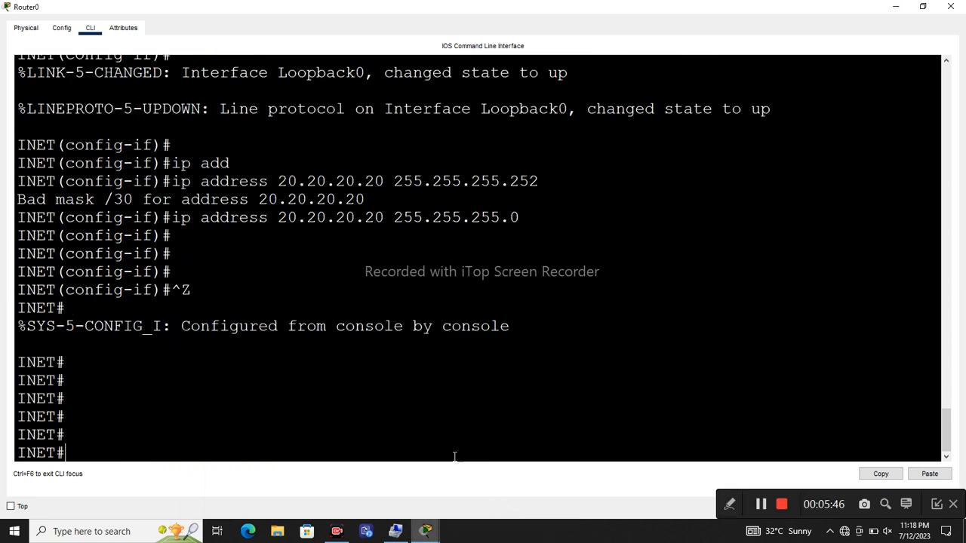
type("conf t")
key("Return")
key("Return")
key("Return")
key("Return")
Start OSPF routing process 1 on router INET
type("int")
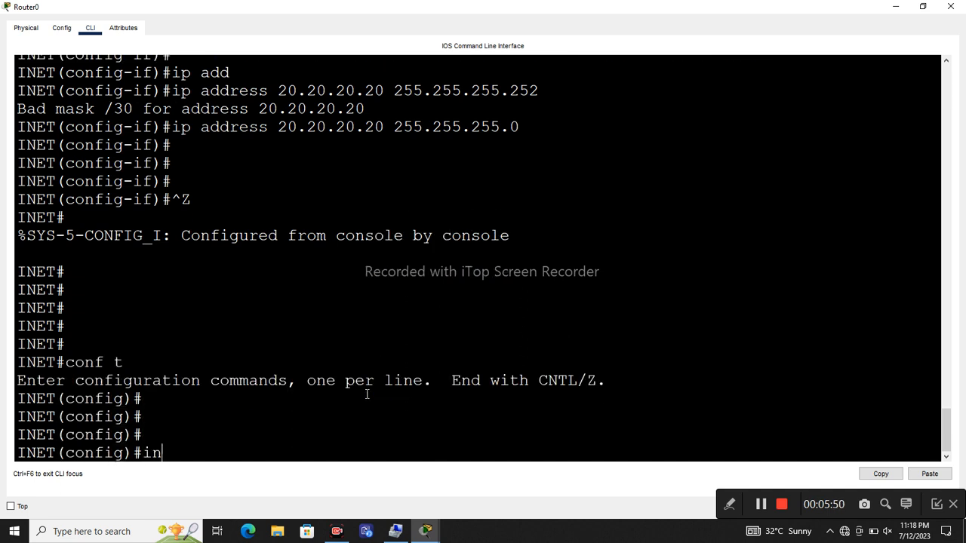
key("BackSpace")
key("BackSpace")
key("BackSpace")
key("BackSpace")
type("ro")
key("Tab")
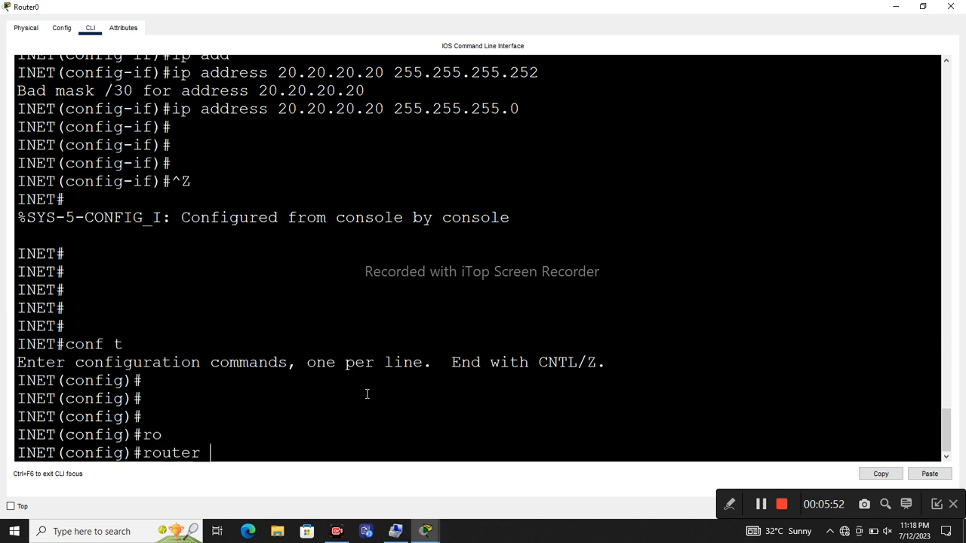
type("os")
key("Tab")
type("1")
key("Return")
key("Return")
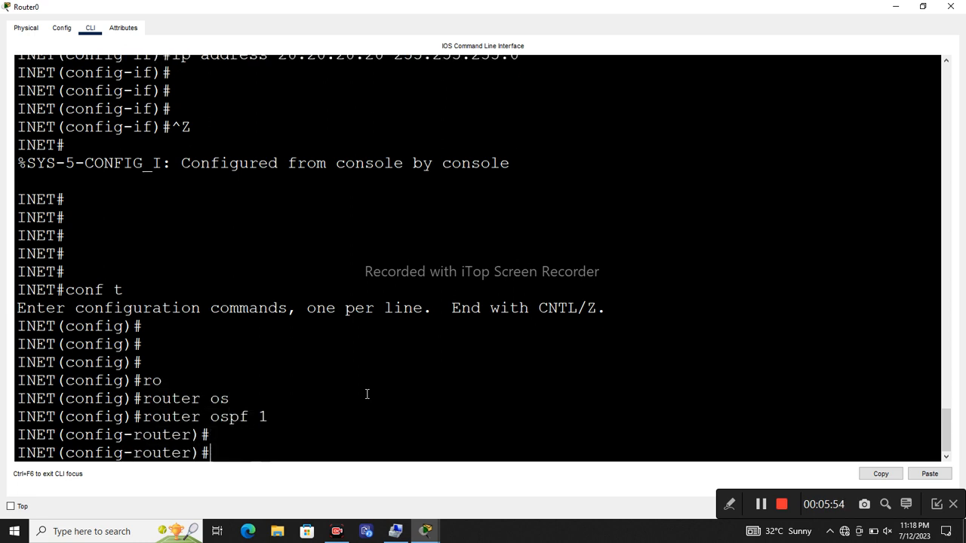
key("Return")
Advertise 1.1.1.2 with wildcard mask 0.0.0.0 in OSPF area 0 on router INET
type("net")
key("Tab")
type("1.1.1.32")
key("BackSpace")
key("BackSpace")
type("2 9")
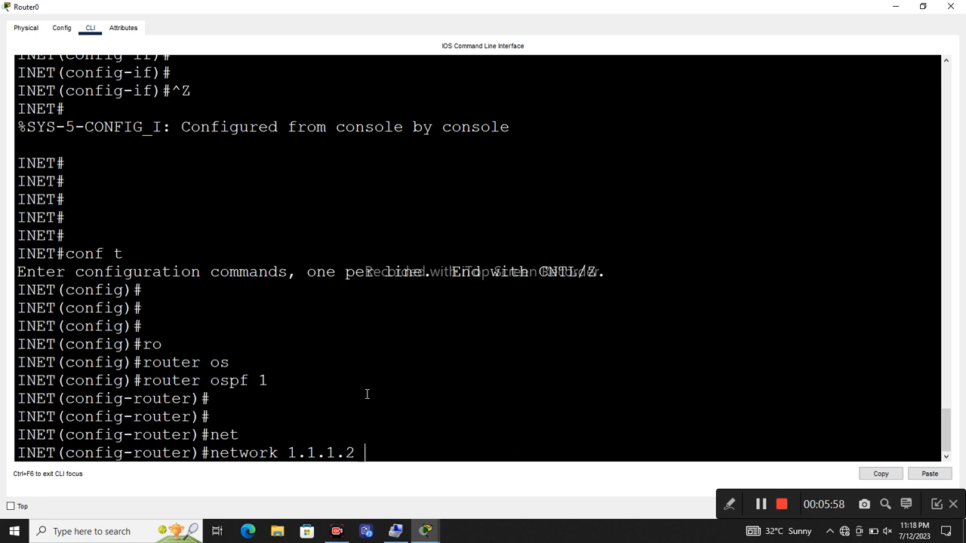
key("BackSpace")
key("BackSpace")
key("BackSpace")
key("BackSpace")
key("BackSpace")
type("0.0.0.0 a 0")
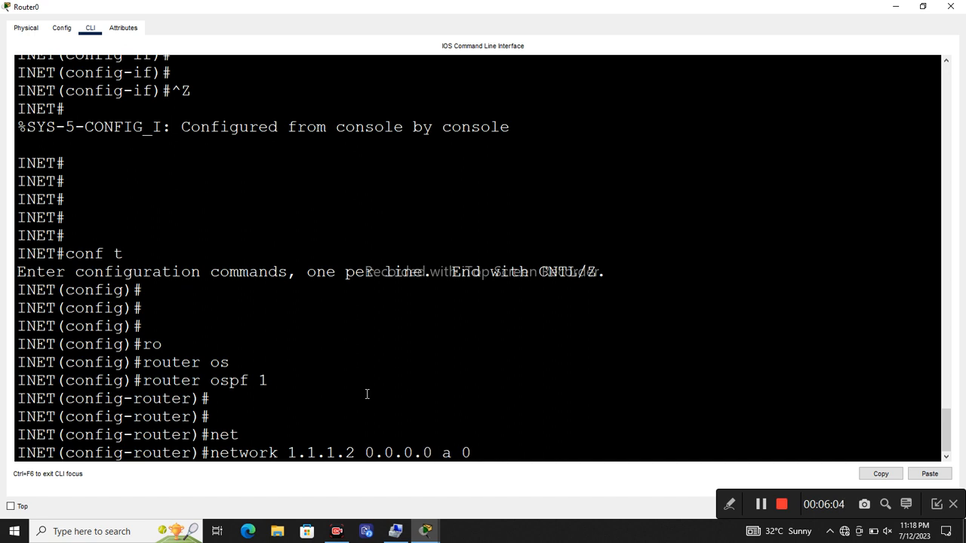
key("Return")
type("net")
key("Tab")
type("192.")
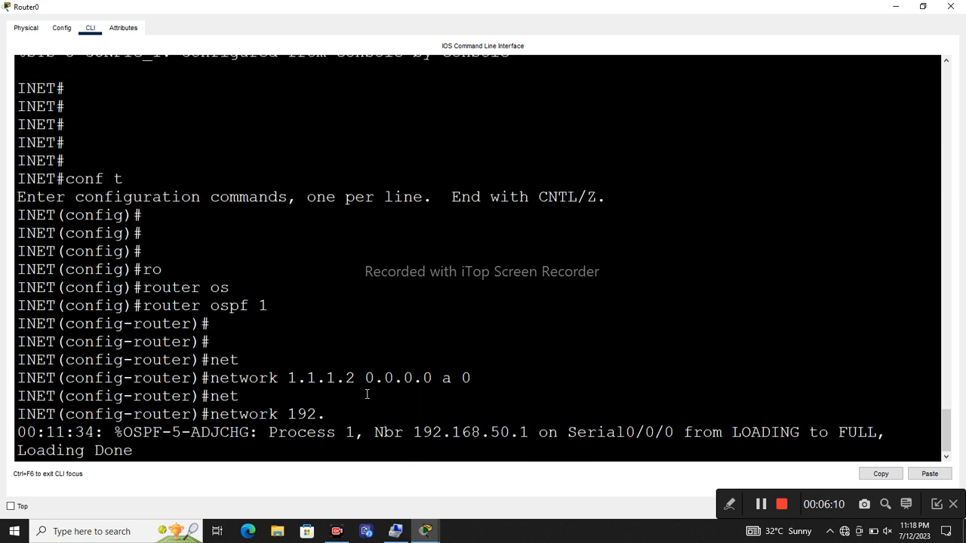
key("BackSpace")
key("BackSpace")
key("BackSpace")
key("BackSpace")
key("BackSpace")
key("BackSpace")
key("BackSpace")
key("BackSpace")
key("BackSpace")
key("BackSpace")
key("BackSpace")
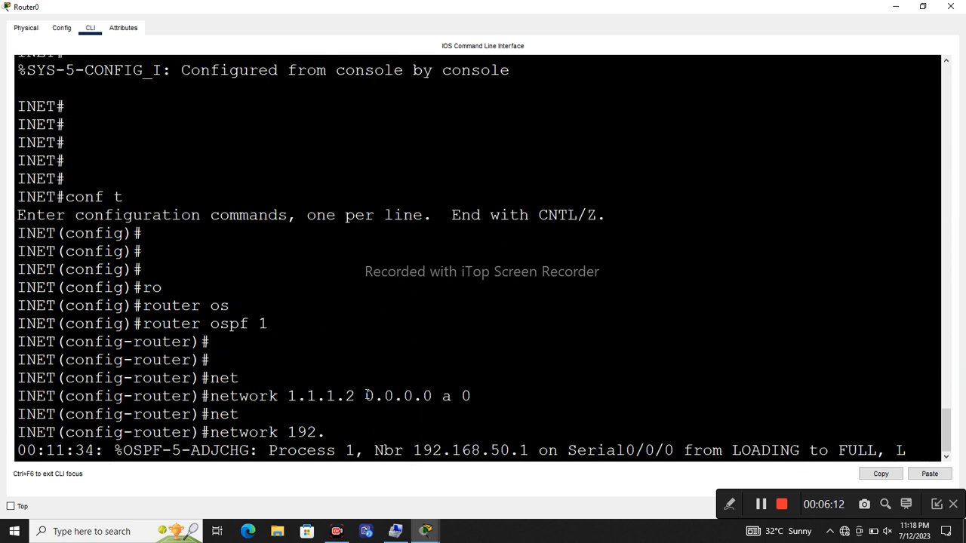
key("Return")
key("Return")
key("Return")
Advertise the loopback address 20.20.20.20 with wildcard mask 0.0.0.0 in OSPF area 0 on router INET
type("net")
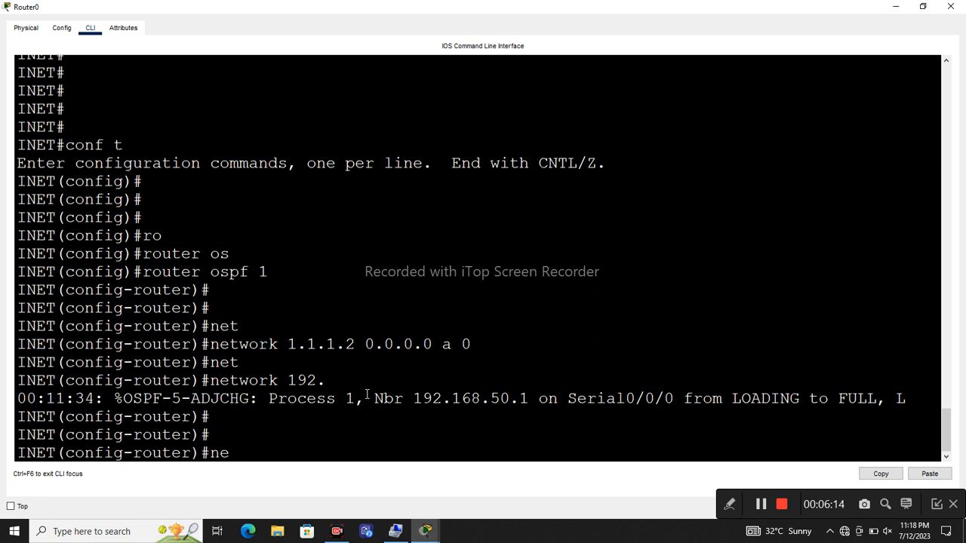
key("Tab")
type("29,9")
key("BackSpace")
type("0.20.20.20 0.0.0.0 \\ ")
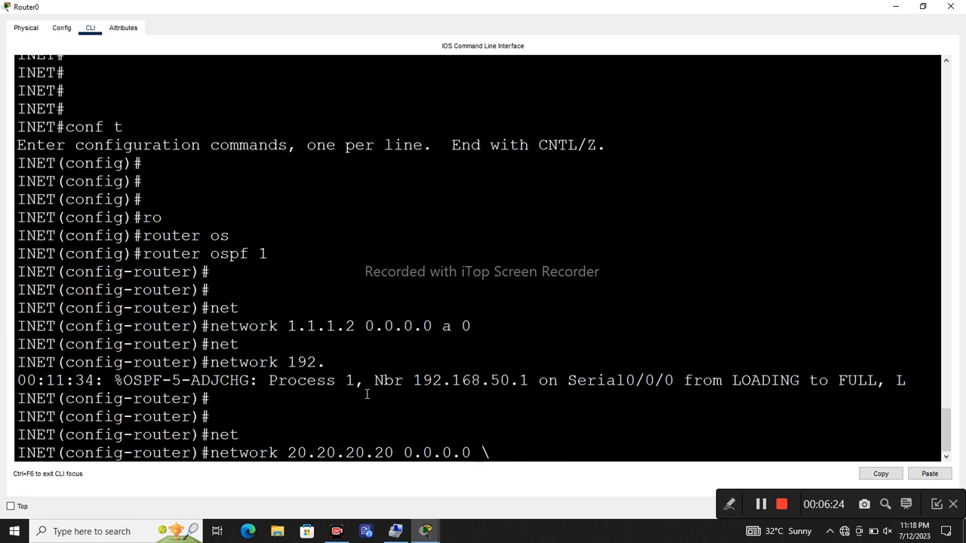
type("A 0")
key("Return")
key("Return")
key("Return")
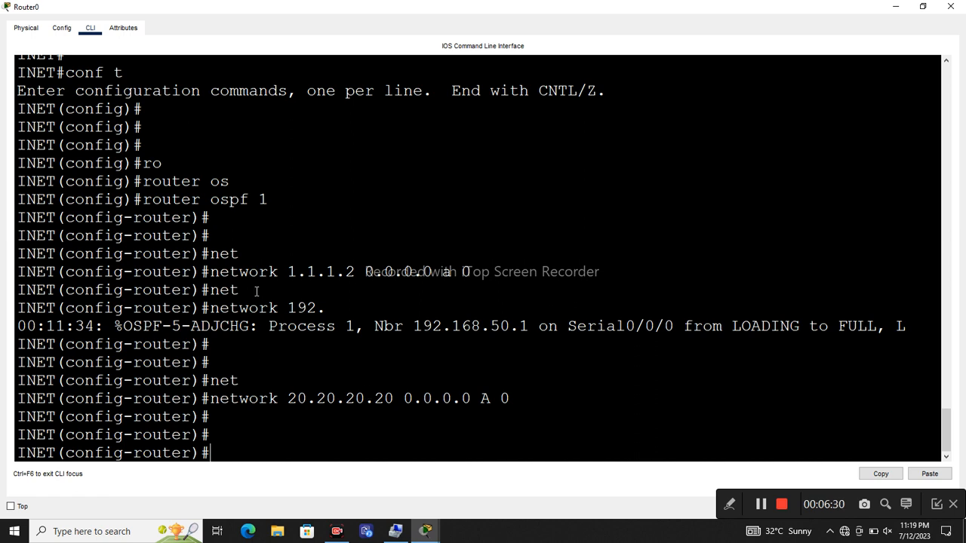
Leave configuration mode on INET and turn on IP packet debugging with debug ip packet
key("ctrl+z")
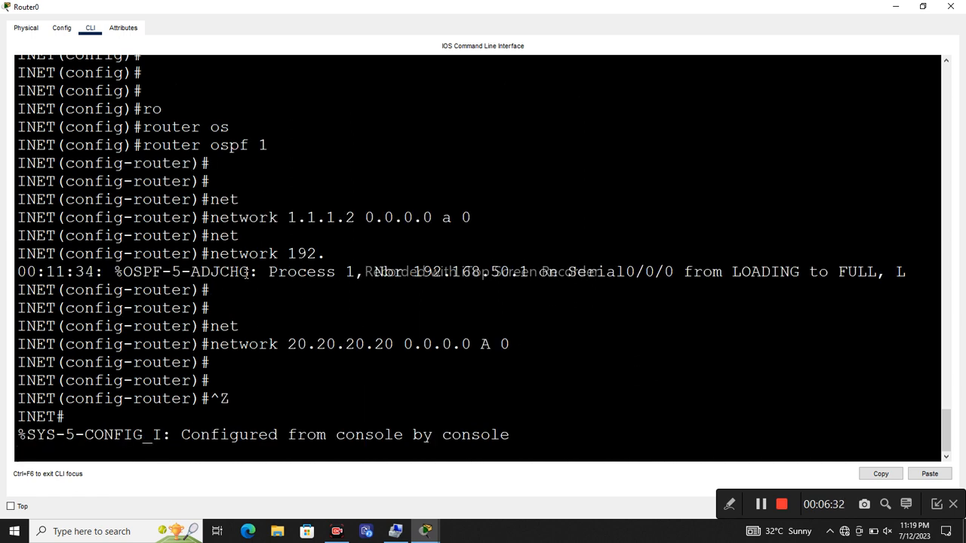
key("Return")
key("Return")
key("Return")
key("Return")
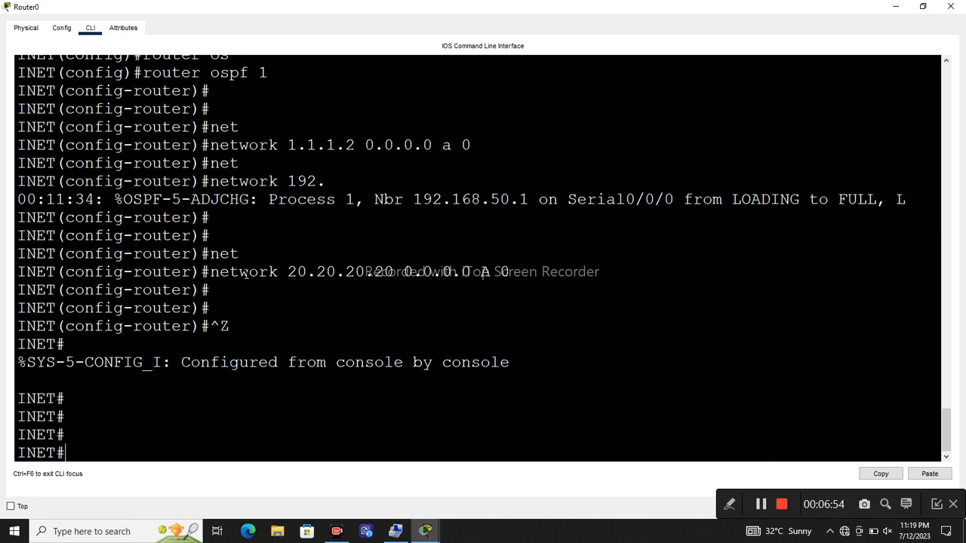
type("deb")
key("Tab")
type("ip pa")
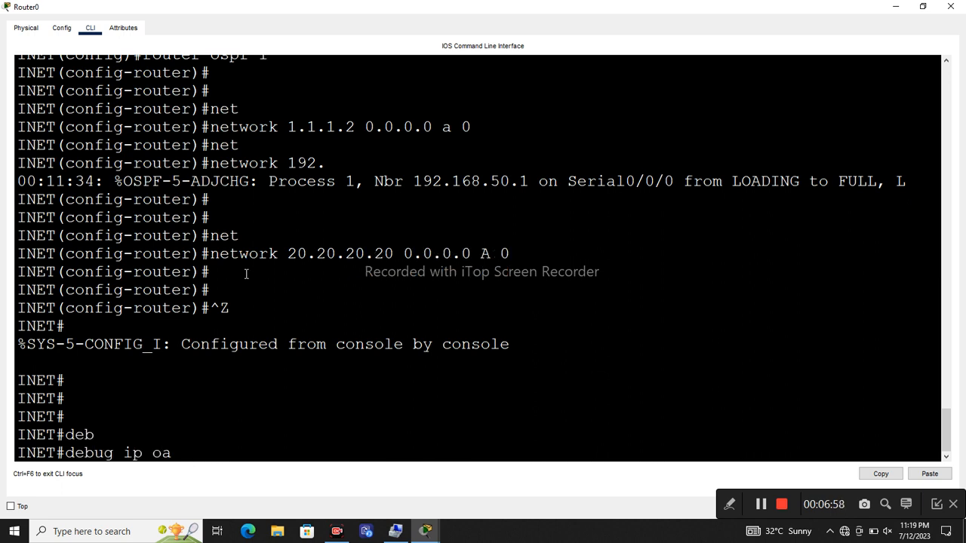
key("Tab")
key("Return")
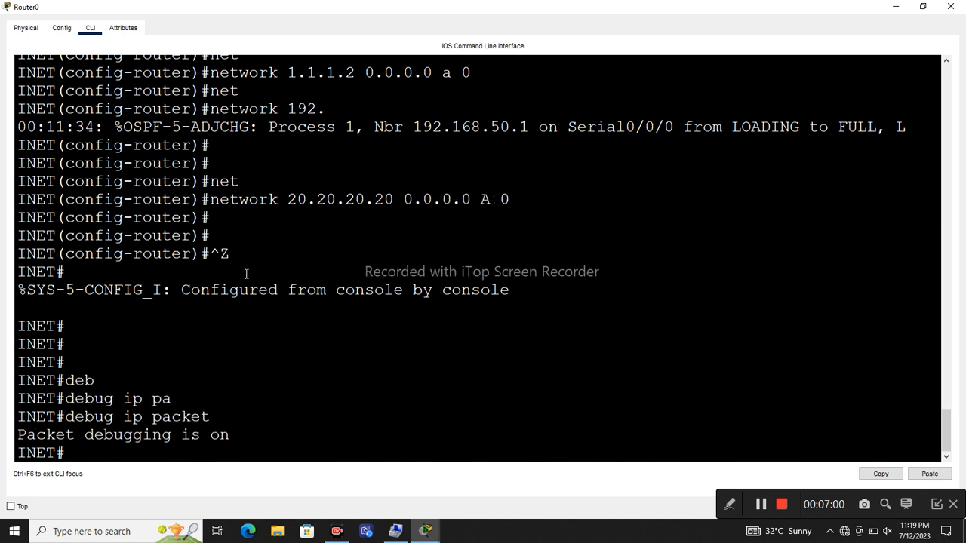
Fill INET's console with blank prompt lines to set the packet debug output apart from the earlier commands
key("Return")
key("Return")
key("Return")
key("Return")
key("Return")
key("Return")
key("Return")
key("Return")
key("Return")
key("Return")
key("Return")
key("Return")
key("Return")
key("Return")
key("Return")
key("Return")
key("Return")
key("Return")
key("Return")
key("Return")
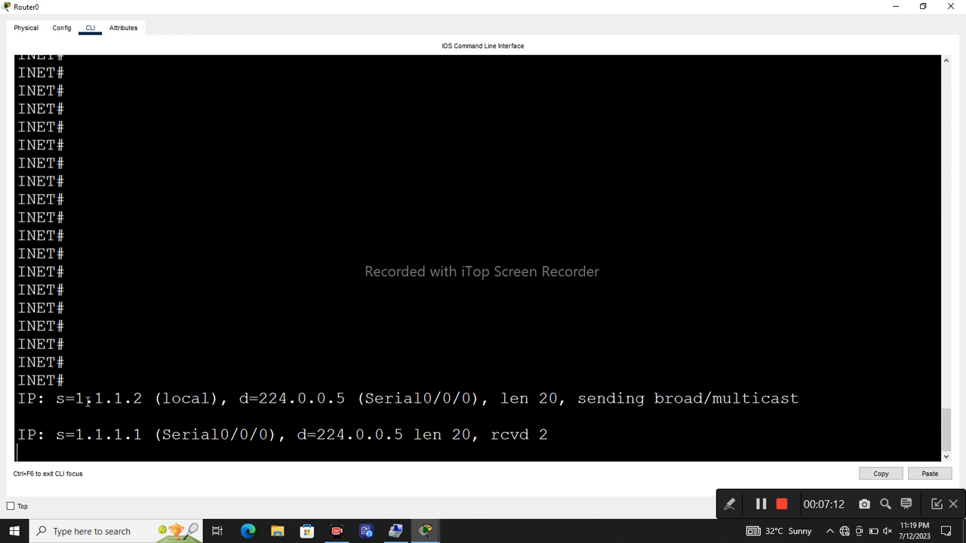
Examine the source and destination addresses of the OSPF packets in INET's debug output
left_click_drag(76, 397, 144, 397)
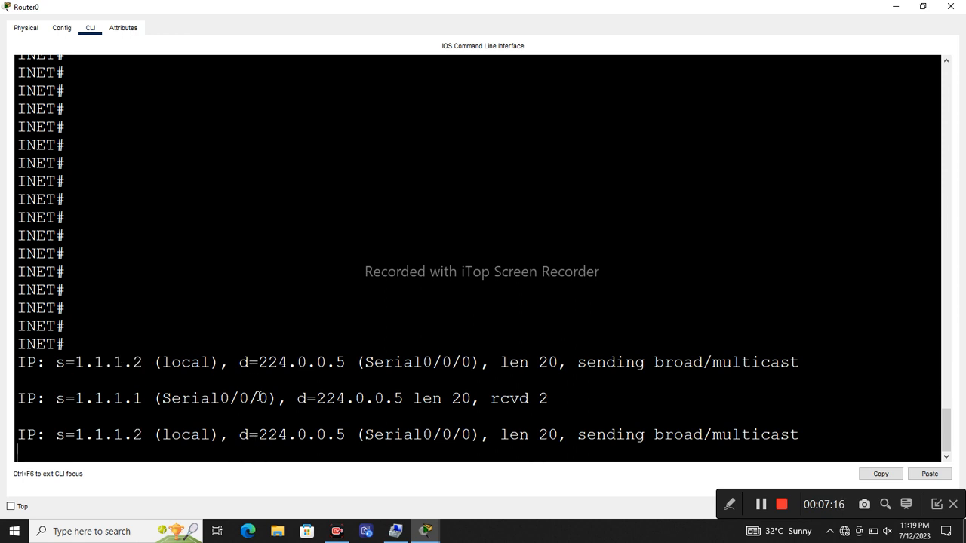
left_click_drag(258, 363, 346, 361)
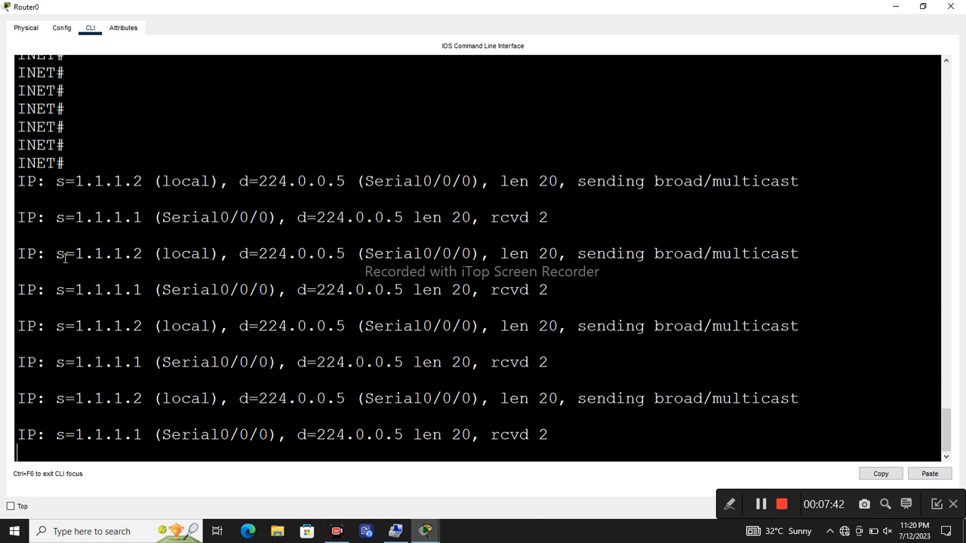
left_click_drag(75, 218, 403, 217)
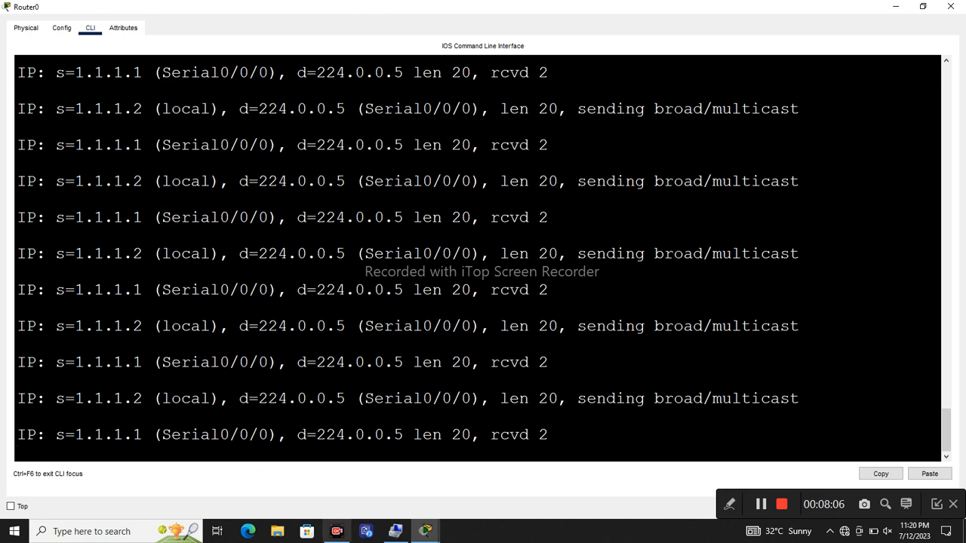
Open PC0's command prompt from the topology, maximize its window and ping 1.1.1.2
mouse_move(425, 533)
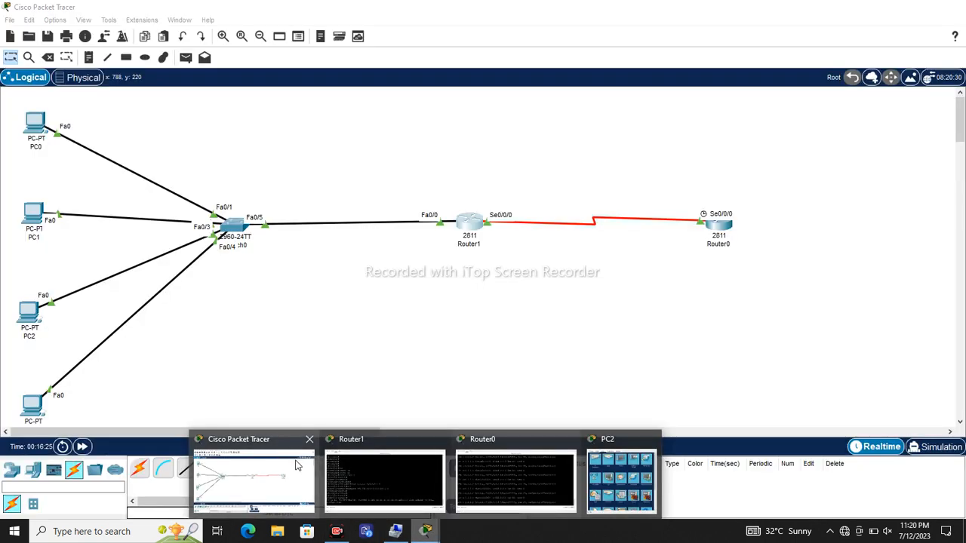
left_click(276, 468)
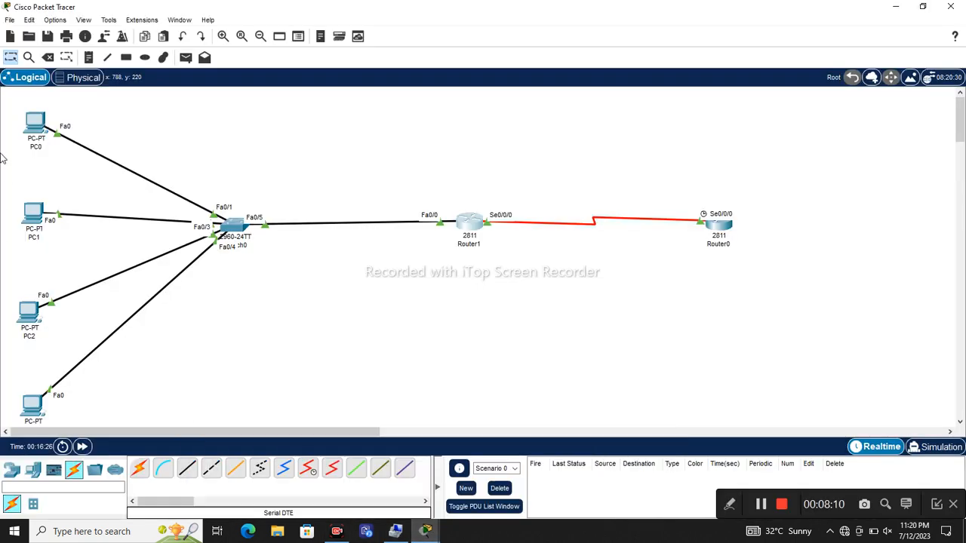
left_click(35, 125)
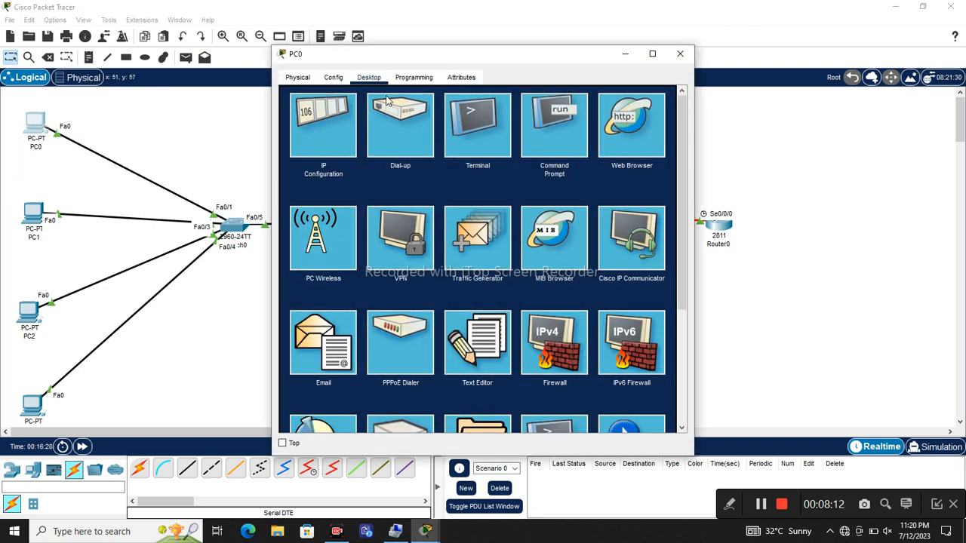
left_click(538, 128)
left_click(653, 55)
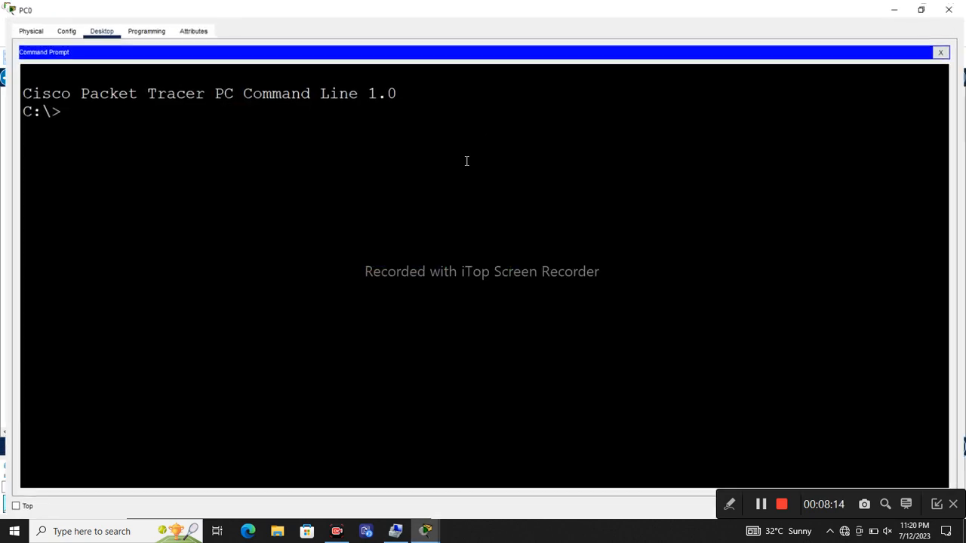
type("ping")
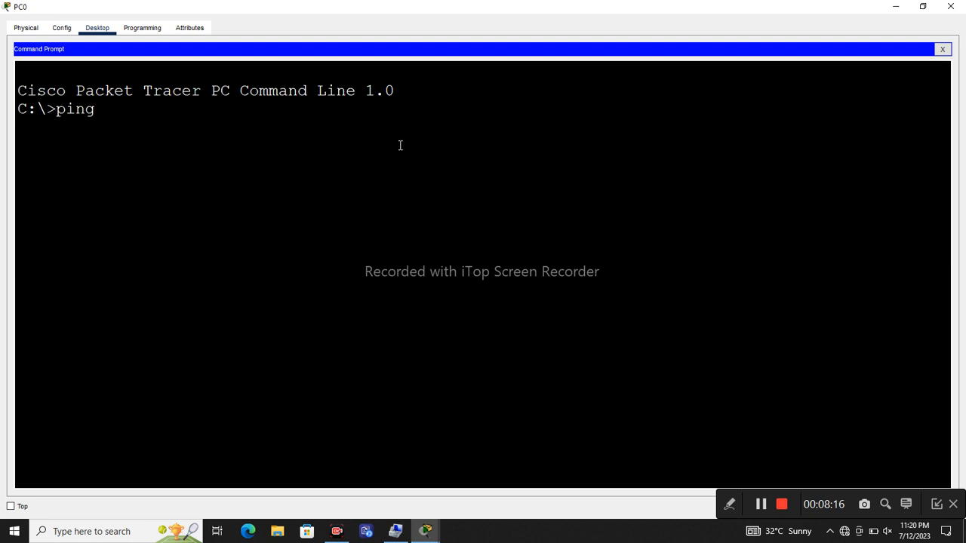
type(" 1.1.1.2")
key("Return")
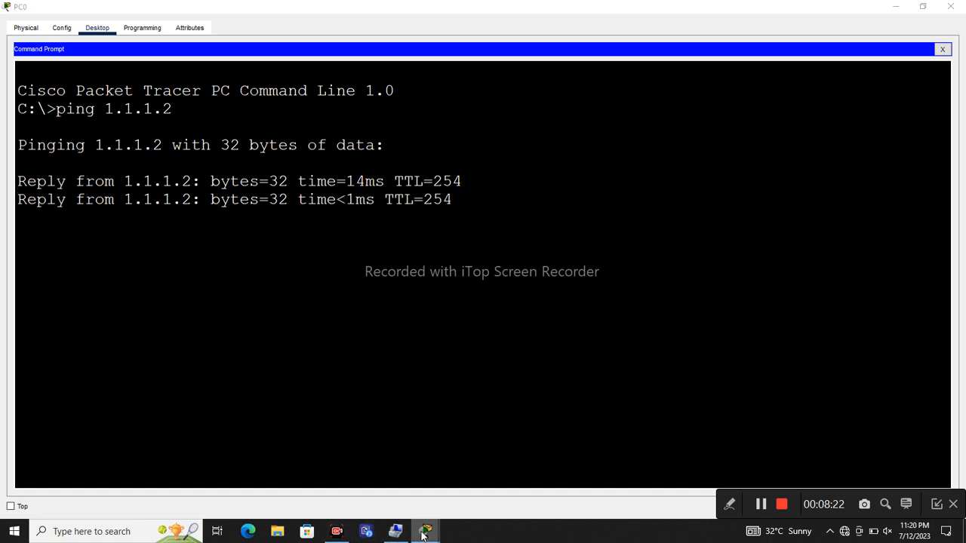
Return to Router0's command line and examine the source and destination addresses of PC0's ping packets in the debug output
left_click(423, 534)
left_click(434, 456)
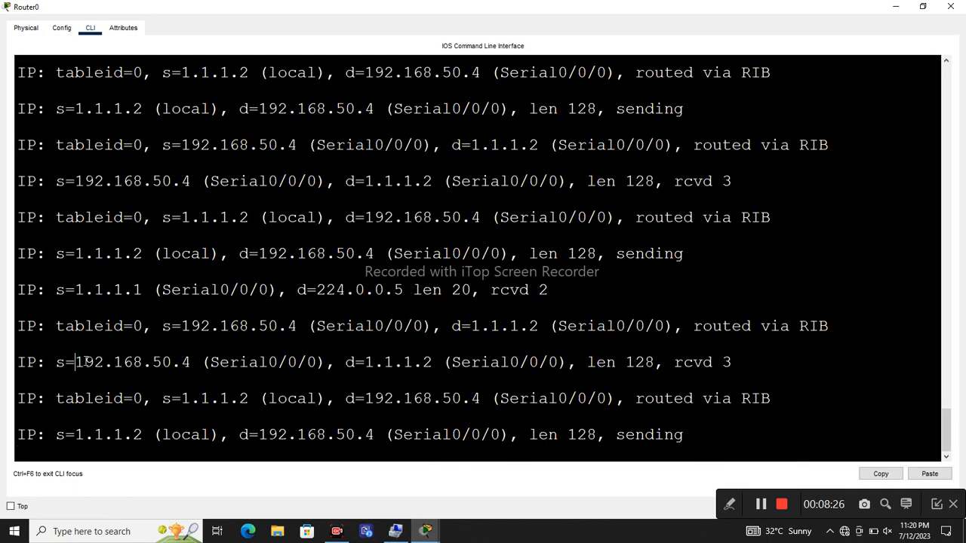
left_click_drag(75, 363, 195, 362)
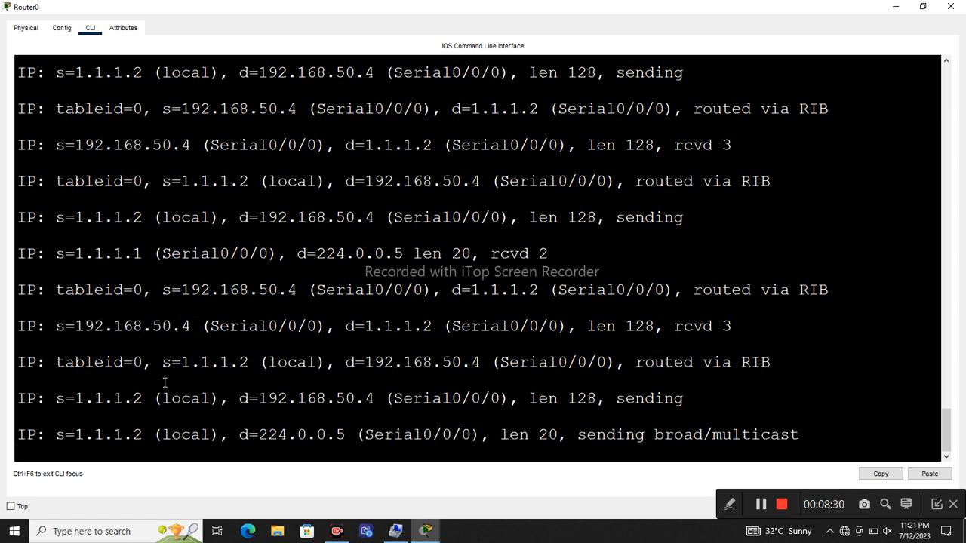
left_click_drag(76, 326, 201, 327)
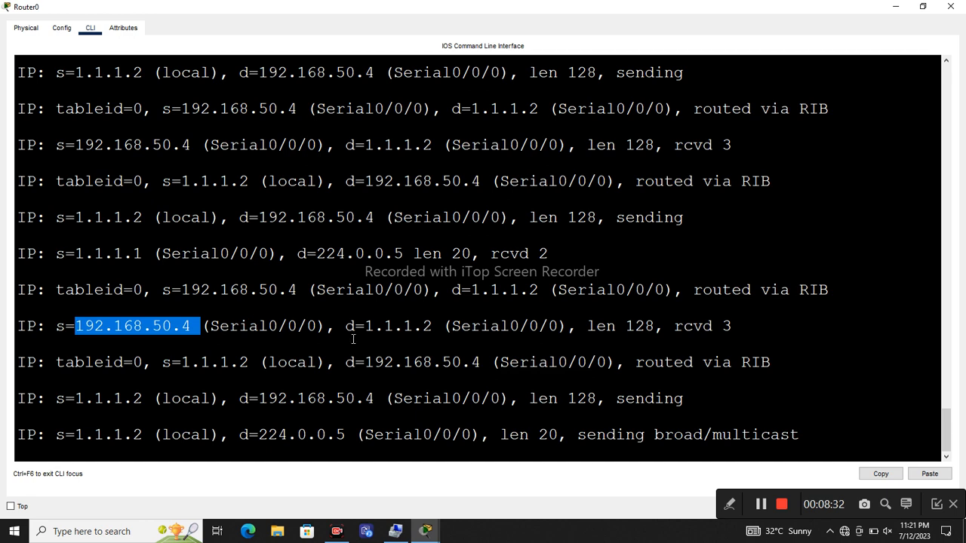
left_click_drag(362, 332, 418, 306)
left_click(416, 302)
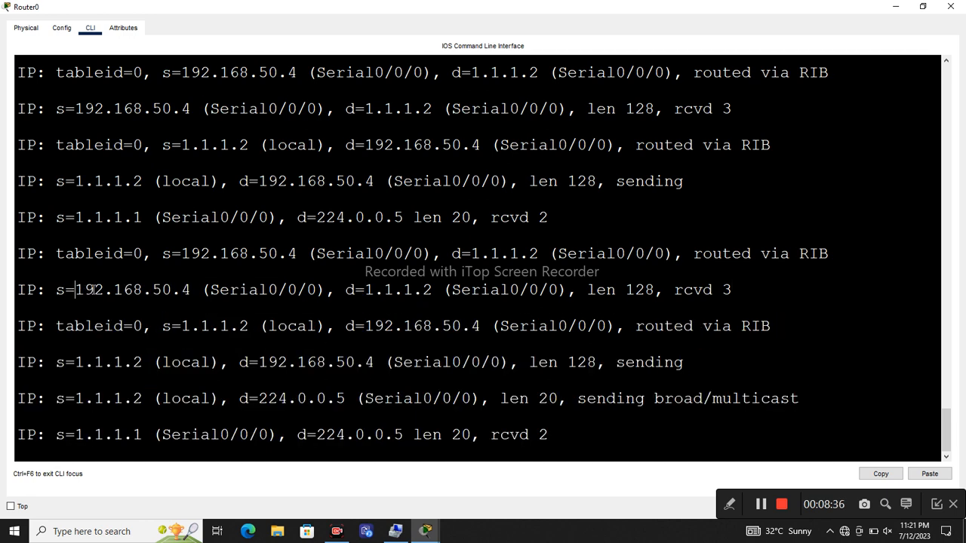
left_click_drag(76, 290, 18, 289)
left_click_drag(191, 326, 259, 326)
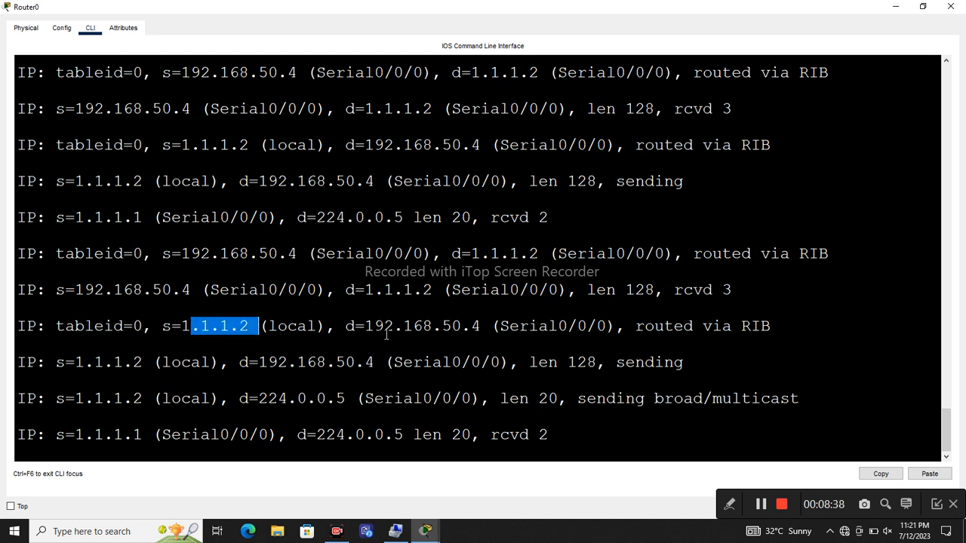
Compare the 1.1.1.2 and 192.168.50.4 addresses across the ping request and reply lines in Router0's debug output
left_click_drag(376, 328, 404, 326)
left_click_drag(365, 290, 480, 290)
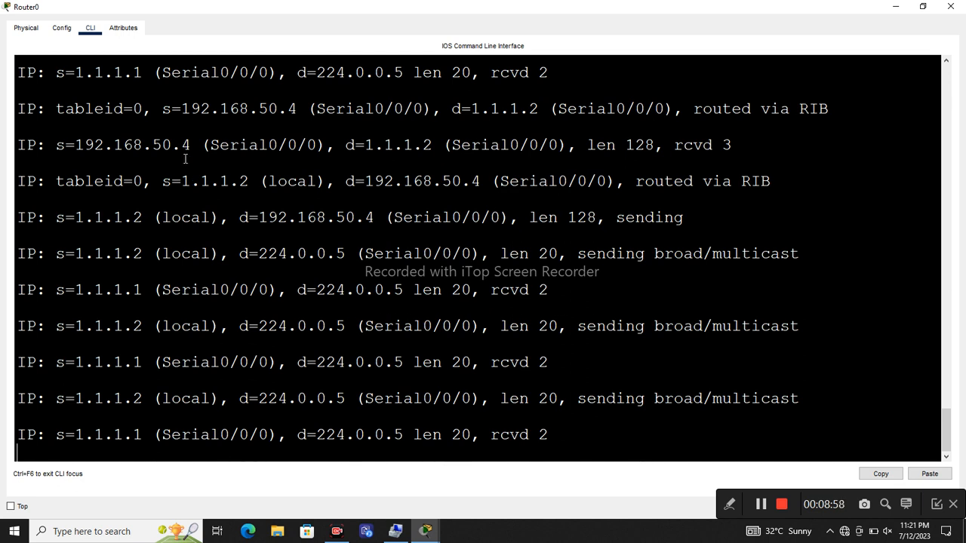
left_click_drag(479, 144, 355, 145)
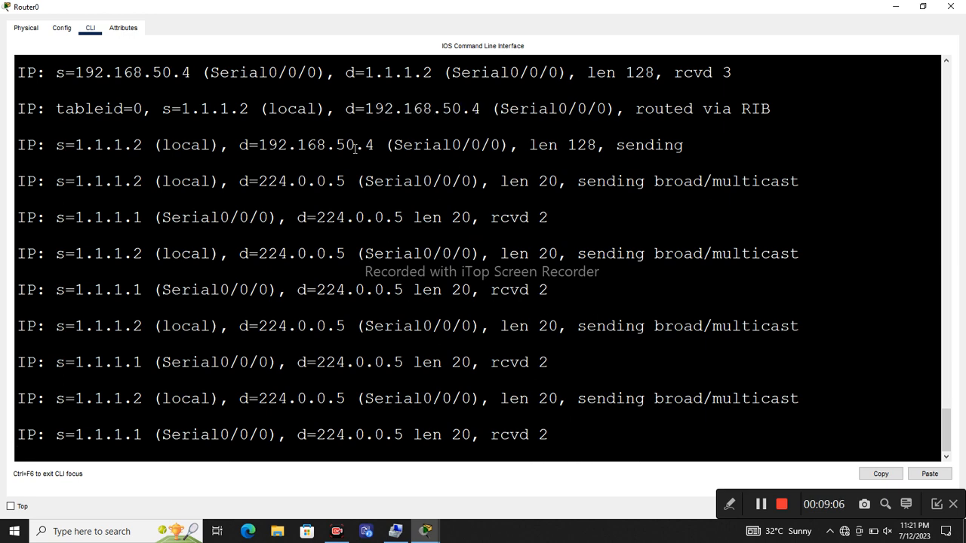
Return to the network topology, show the screen annotation toolbar beside the workspace and select its pen
left_click(894, 8)
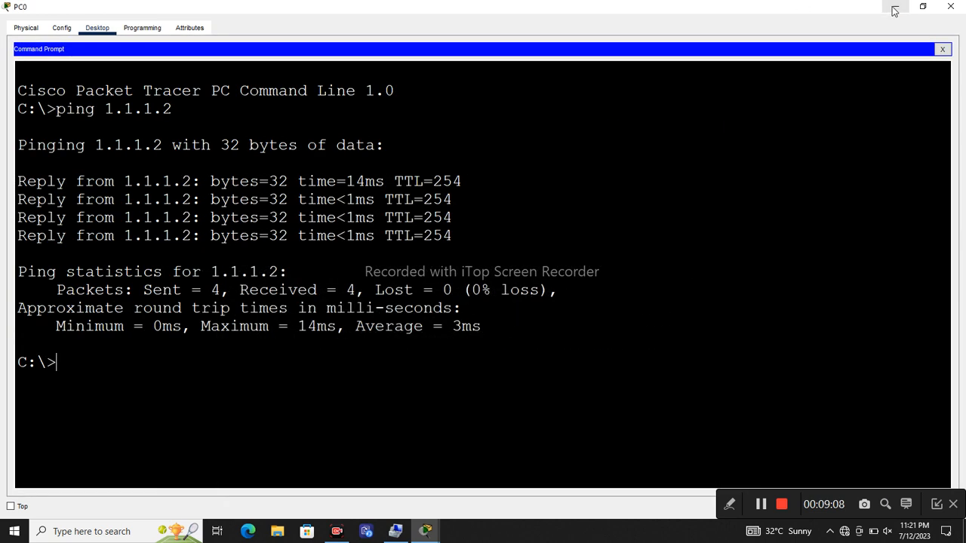
key("ctrl+alt+d")
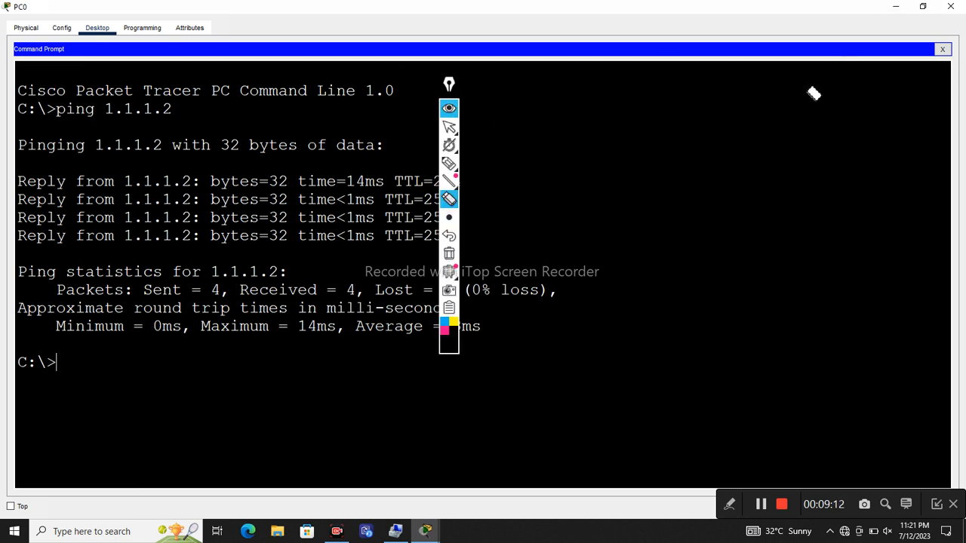
mouse_move(448, 164)
left_click(449, 127)
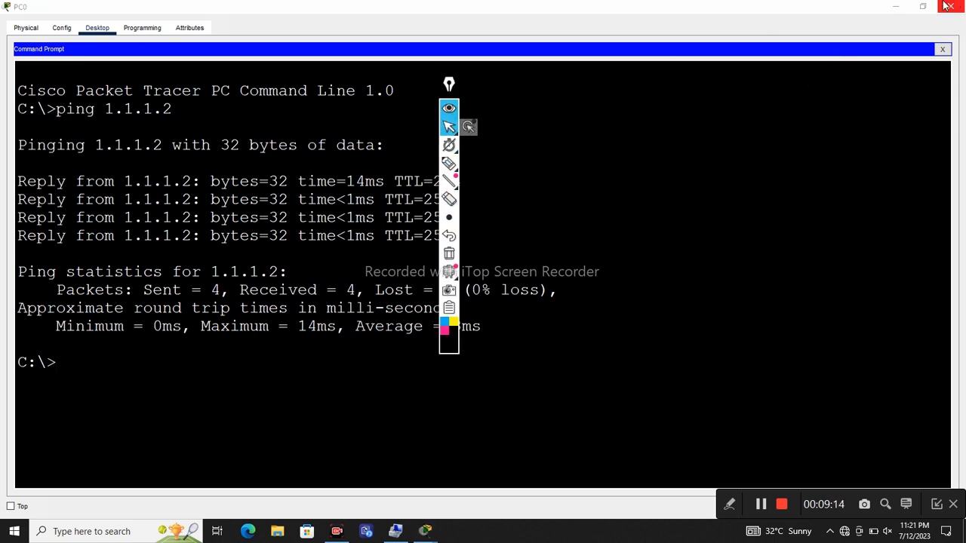
key("alt+Tab")
left_click_drag(449, 83, 928, 76)
left_click(926, 146)
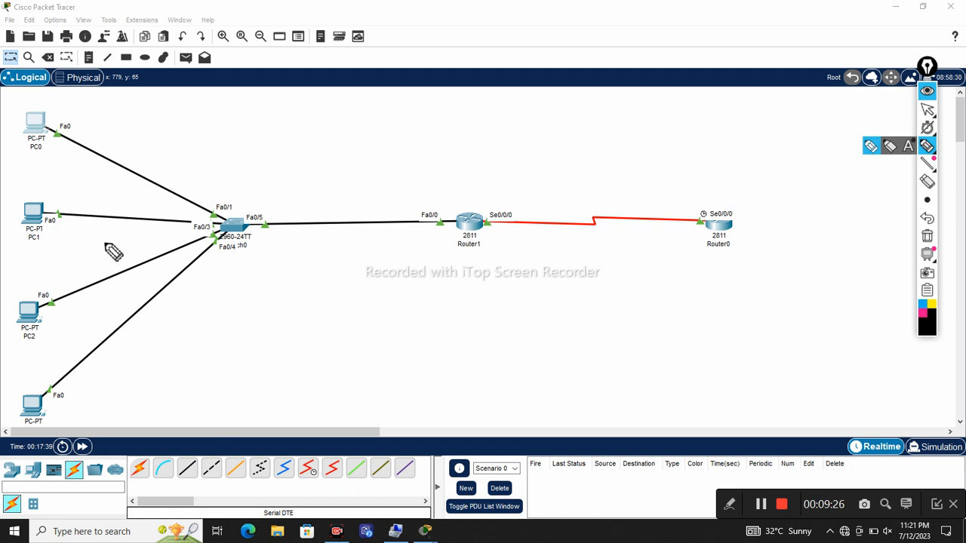
Circle the four PCs on the topology and draw a path from PC0 through the switch to Router1
mouse_move(45, 104)
left_mouse_down()
mouse_move(23, 148)
mouse_move(54, 140)
mouse_move(45, 109)
left_mouse_up()
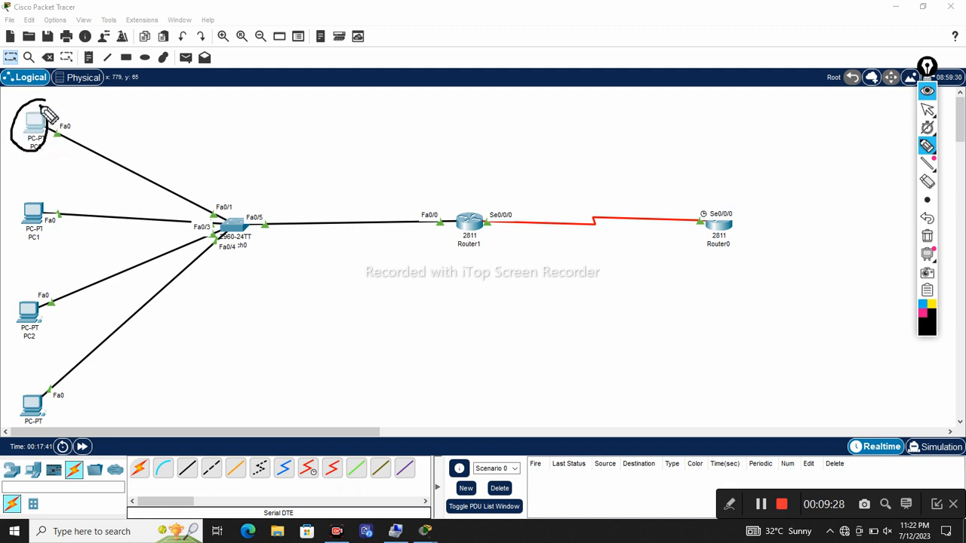
mouse_move(36, 189)
left_mouse_down()
mouse_move(23, 206)
mouse_move(32, 240)
mouse_move(36, 189)
left_mouse_up()
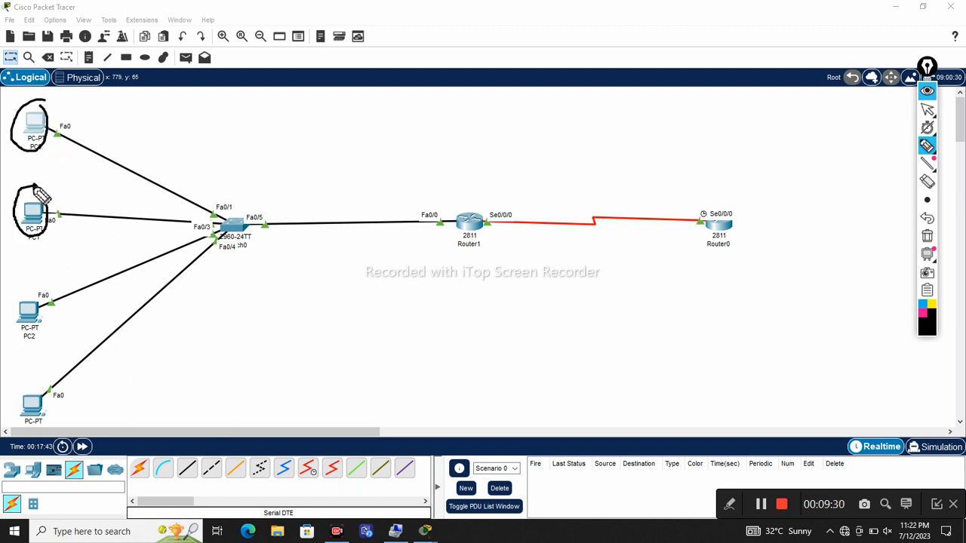
left_click_drag(48, 309, 13, 394)
mouse_move(27, 437)
left_mouse_down()
mouse_move(34, 356)
mouse_move(29, 369)
left_mouse_up()
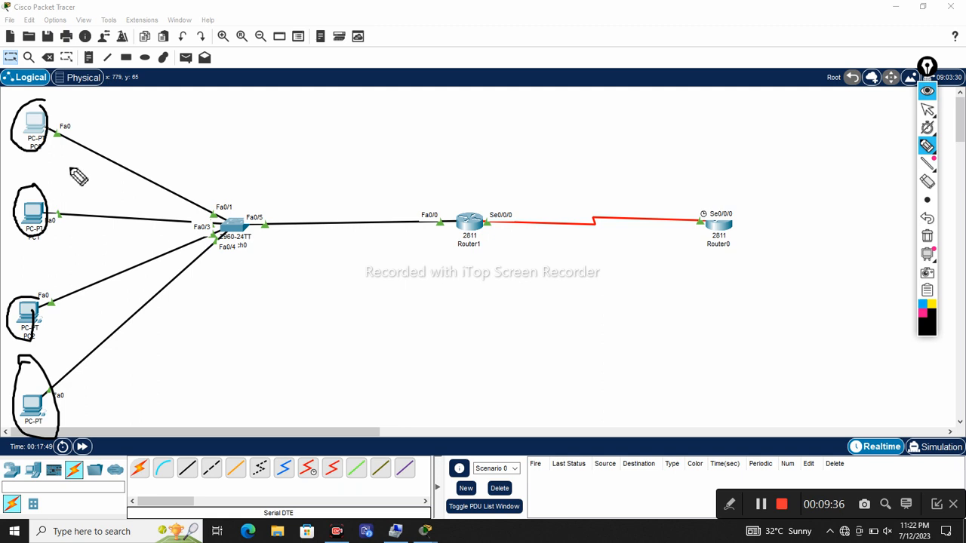
mouse_move(55, 134)
left_mouse_down()
mouse_move(237, 188)
mouse_move(474, 237)
mouse_move(471, 226)
left_mouse_up()
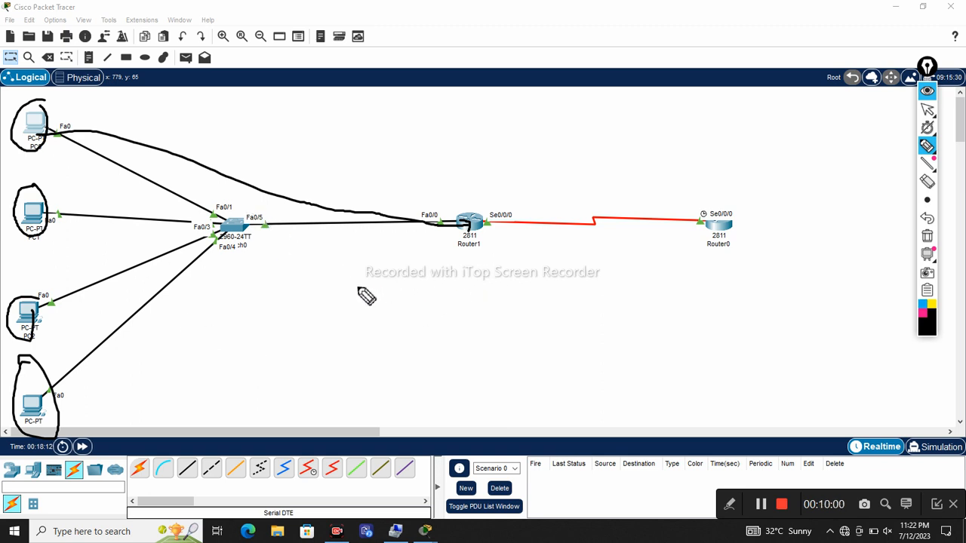
Handwrite 192.168.50.4 below Router1 and draw an outgoing arrow at its Se0/0/0 port
mouse_move(376, 278)
left_mouse_down()
mouse_move(376, 301)
mouse_move(388, 286)
mouse_move(397, 300)
mouse_move(409, 279)
mouse_move(404, 298)
mouse_move(433, 281)
mouse_move(432, 296)
mouse_move(447, 287)
mouse_move(460, 297)
mouse_move(453, 278)
left_mouse_up()
left_click(421, 286)
left_click(461, 285)
mouse_move(480, 284)
left_mouse_down()
mouse_move(466, 289)
mouse_move(479, 266)
mouse_move(513, 277)
mouse_move(512, 291)
left_mouse_up()
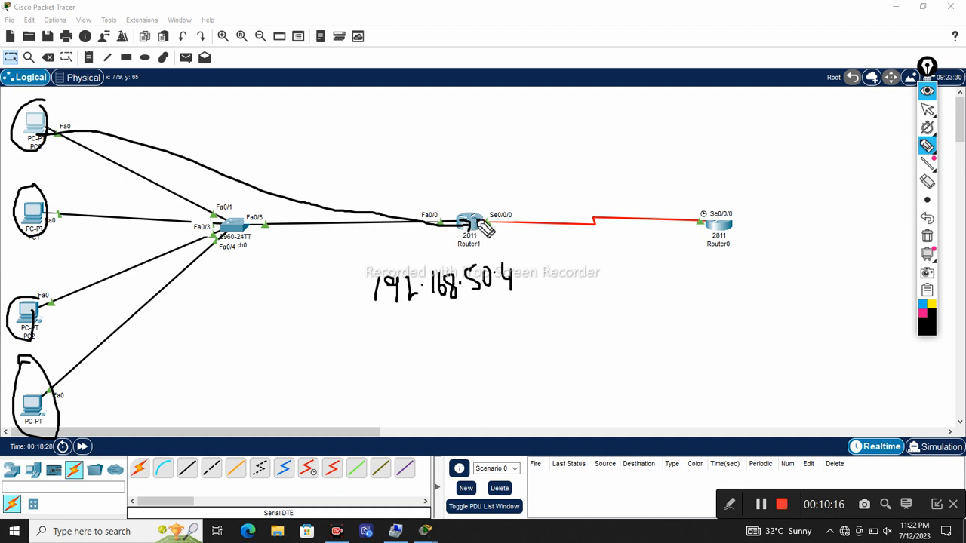
left_click_drag(489, 218, 504, 215)
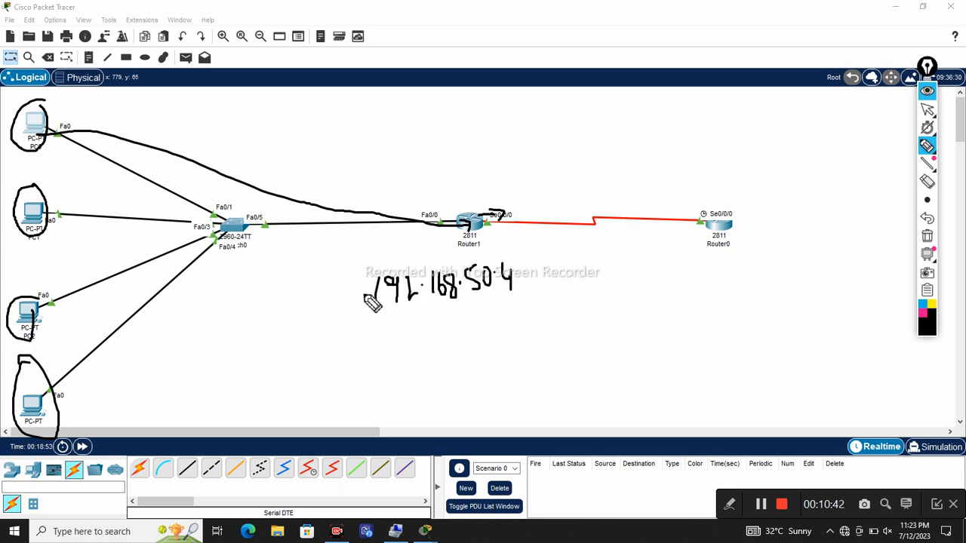
Draw a box around the handwritten 192.168.50.4 and add an adjoining box labelled FB
mouse_move(356, 315)
left_mouse_down()
mouse_move(353, 270)
mouse_move(524, 244)
mouse_move(529, 286)
mouse_move(448, 319)
mouse_move(366, 333)
mouse_move(357, 317)
left_mouse_up()
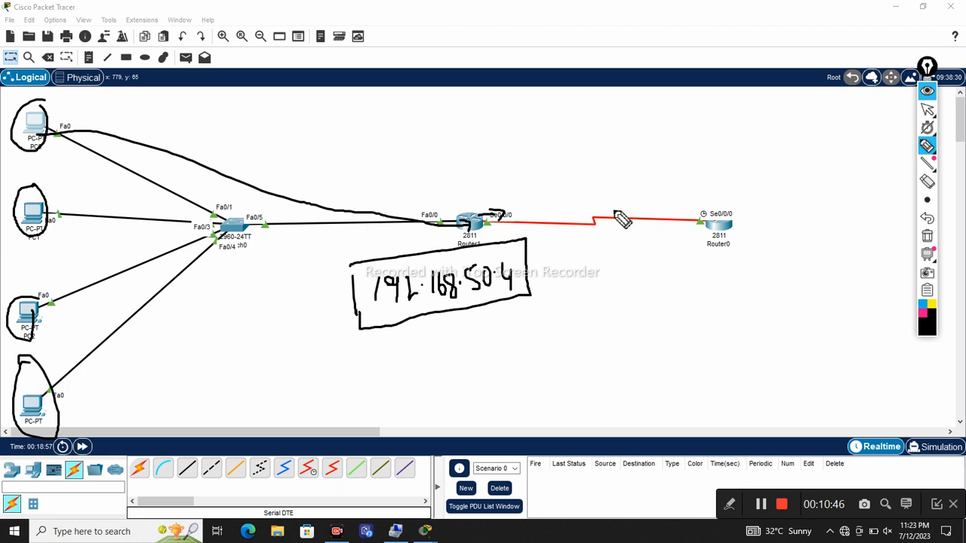
mouse_move(526, 240)
left_mouse_down()
mouse_move(594, 232)
mouse_move(602, 274)
mouse_move(548, 296)
left_mouse_up()
mouse_move(549, 250)
left_mouse_down()
mouse_move(538, 285)
mouse_move(554, 270)
mouse_move(567, 276)
mouse_move(571, 264)
mouse_move(555, 286)
left_mouse_up()
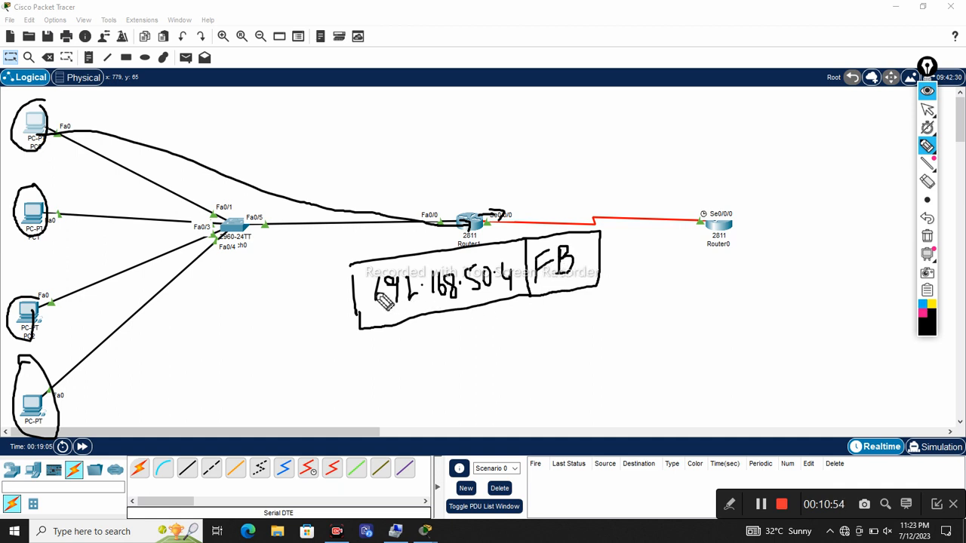
Strike through the handwritten 192.168.50.4 and write 1.1.1.1 beneath it as the replacement address
left_click_drag(371, 295, 521, 275)
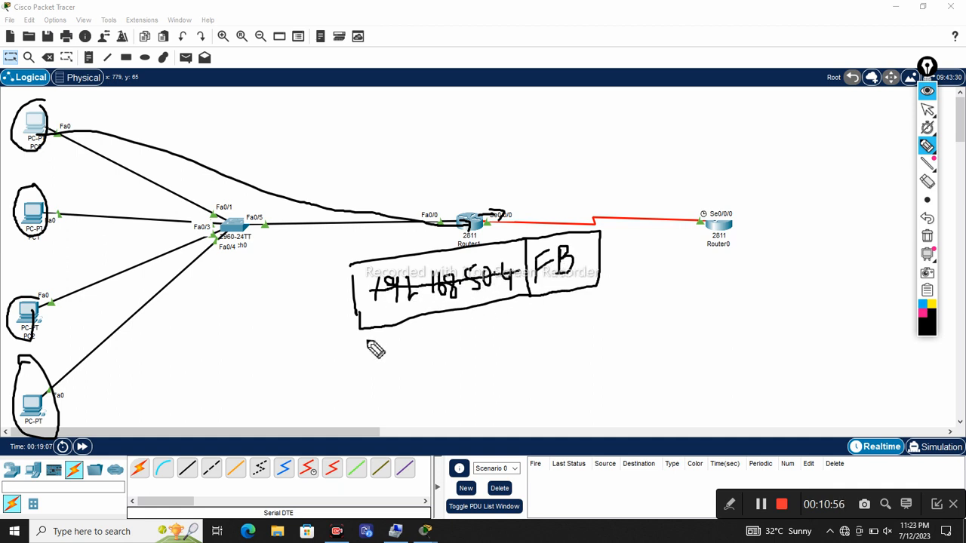
mouse_move(387, 338)
left_mouse_down()
mouse_move(387, 351)
mouse_move(466, 340)
left_mouse_up()
left_click(398, 344)
left_click(423, 332)
left_click(445, 332)
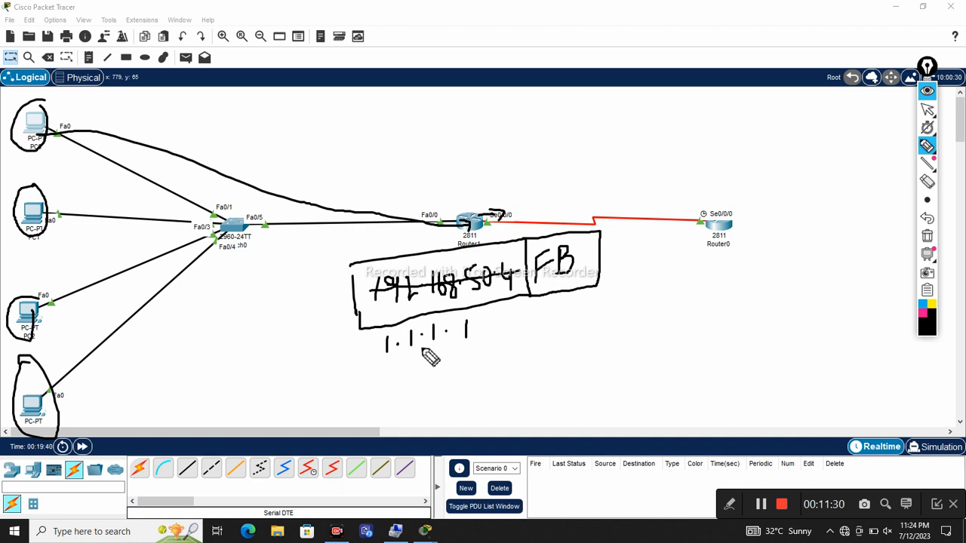
Draw the packet's path from Router1 to Router0 and back towards PC0, circling 1.1.1.1 and pointing it to the original address
mouse_move(477, 218)
left_mouse_down()
mouse_move(649, 197)
mouse_move(718, 216)
left_mouse_up()
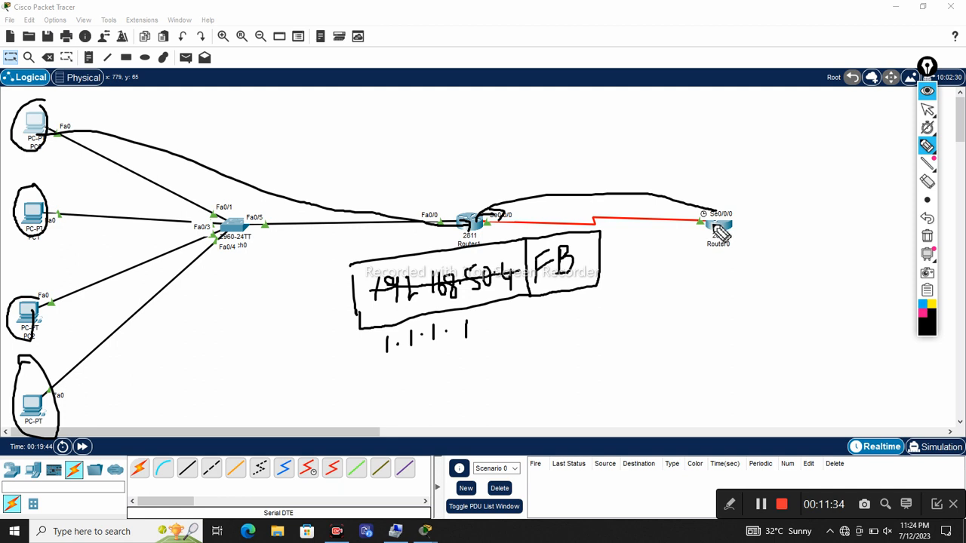
mouse_move(724, 220)
left_mouse_down()
mouse_move(701, 267)
mouse_move(508, 298)
mouse_move(459, 223)
mouse_move(446, 240)
left_mouse_up()
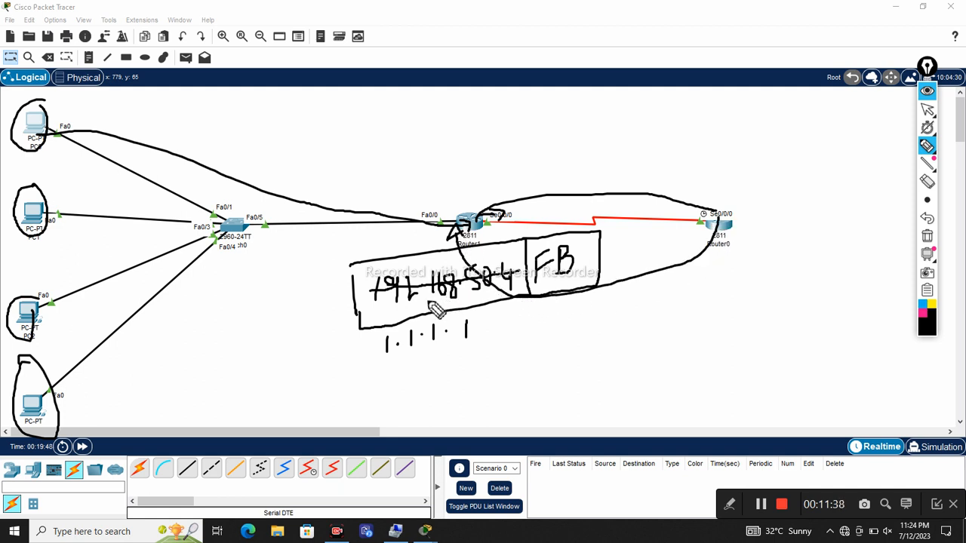
mouse_move(474, 316)
left_mouse_down()
mouse_move(391, 320)
mouse_move(376, 343)
mouse_move(382, 361)
mouse_move(449, 376)
mouse_move(490, 341)
mouse_move(479, 320)
mouse_move(487, 330)
mouse_move(500, 309)
mouse_move(492, 300)
mouse_move(513, 291)
mouse_move(460, 226)
mouse_move(234, 220)
mouse_move(128, 142)
left_mouse_up()
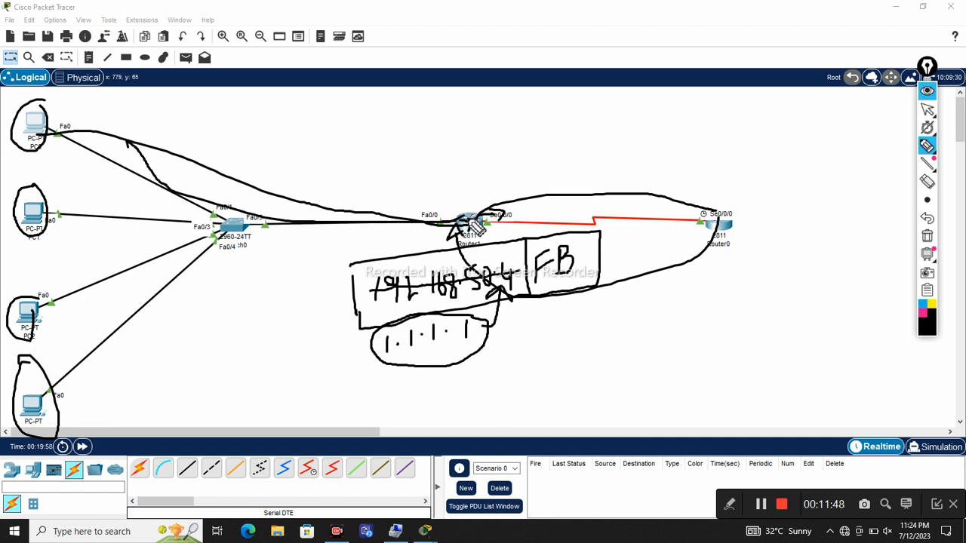
Draw an upward arrow from Router1 and write NAT above it
mouse_move(468, 225)
left_mouse_down()
mouse_move(467, 168)
mouse_move(474, 181)
left_mouse_up()
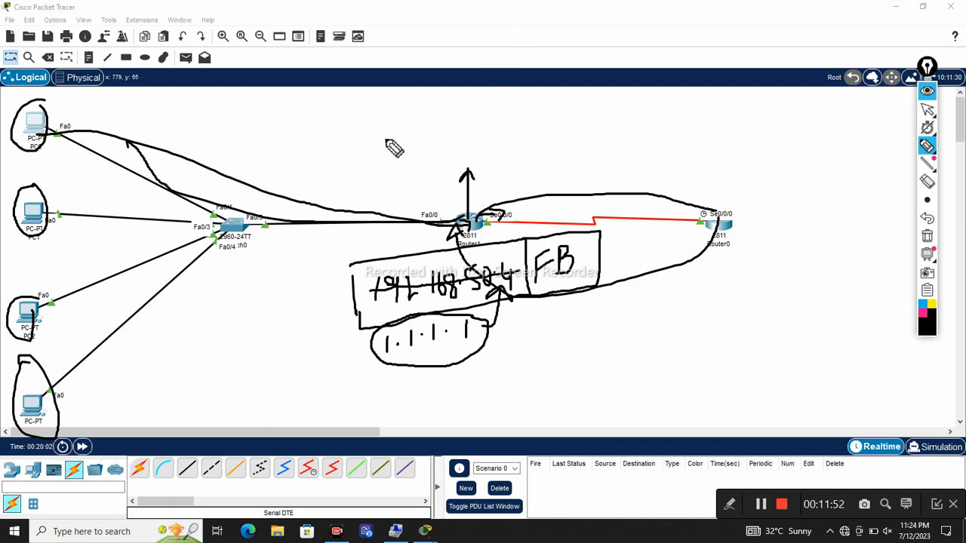
mouse_move(421, 115)
left_mouse_down()
mouse_move(420, 134)
mouse_move(453, 108)
mouse_move(460, 130)
mouse_move(481, 96)
left_mouse_up()
left_click_drag(469, 97, 469, 123)
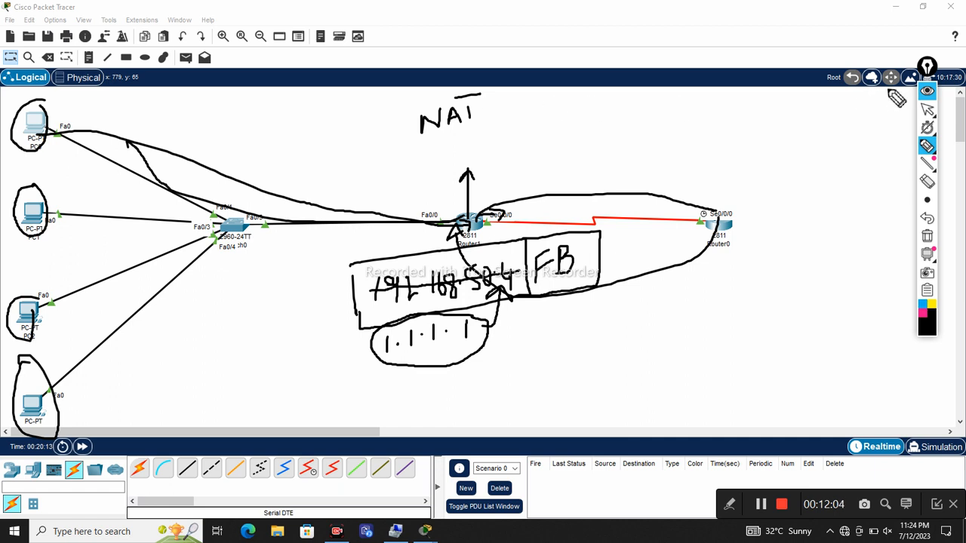
Clear all screen annotations, switch back to the normal pointer and open Router1's command line in a maximized window
left_click(927, 239)
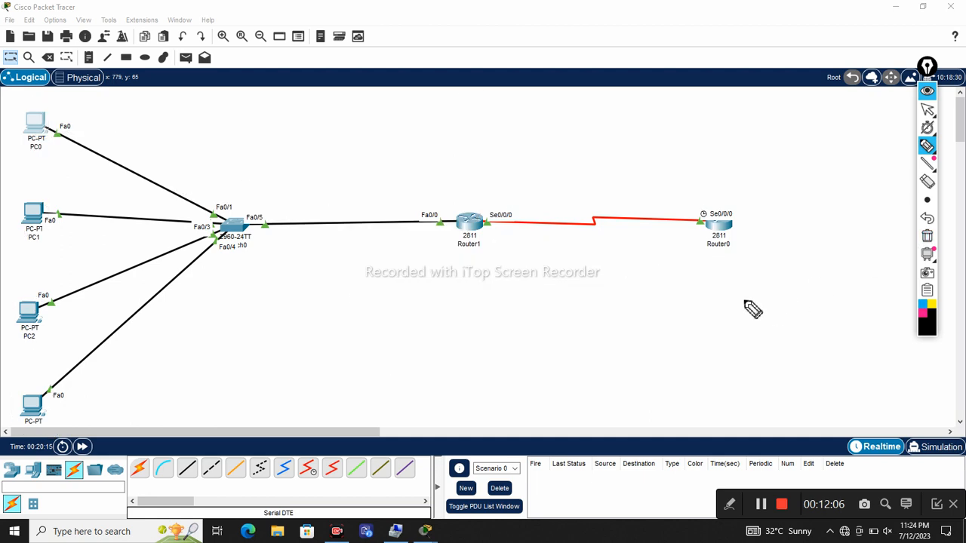
left_click(928, 110)
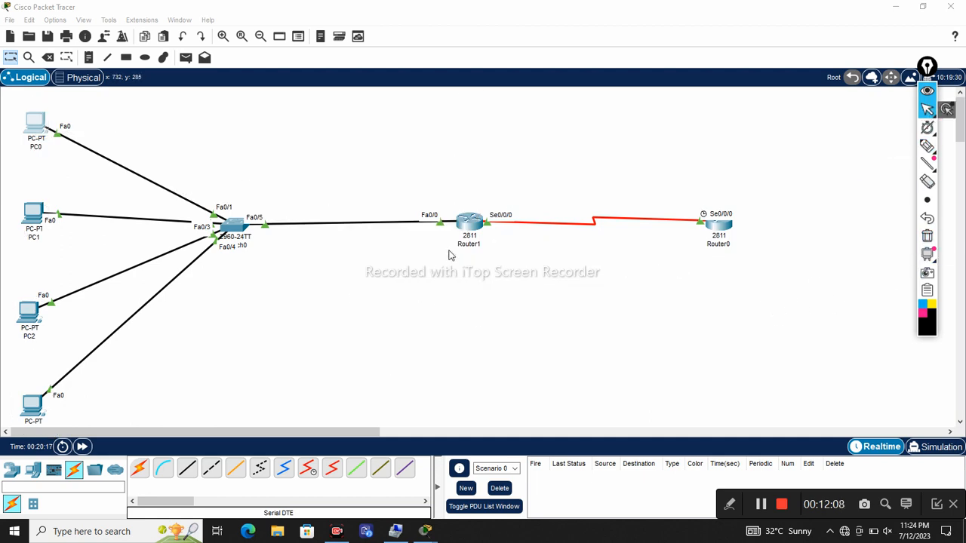
left_click(469, 222)
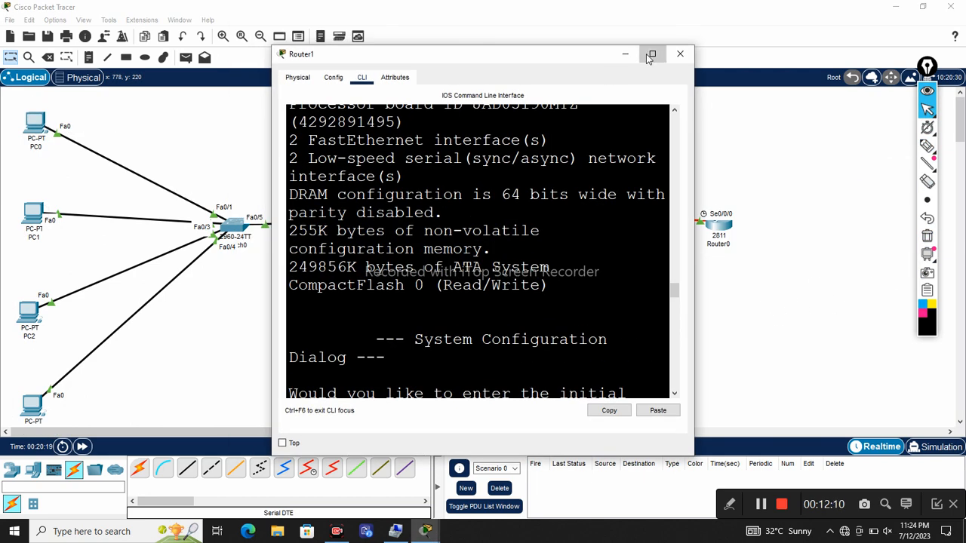
left_click(652, 54)
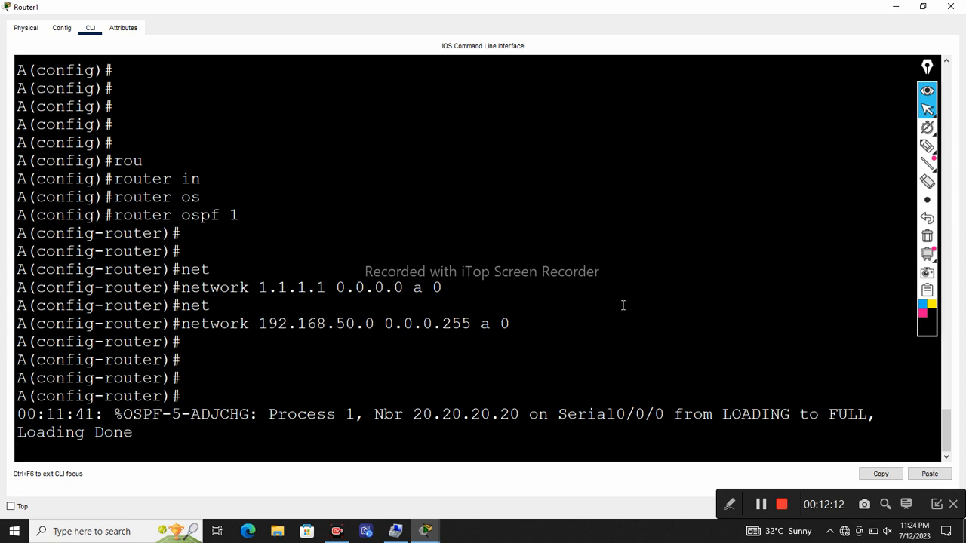
Leave OSPF router configuration on Router1 and return to global configuration mode
key("Return")
key("Return")
key("Return")
key("Return")
key("Return")
type("ex")
key("Return")
key("Return")
key("Return")
key("Return")
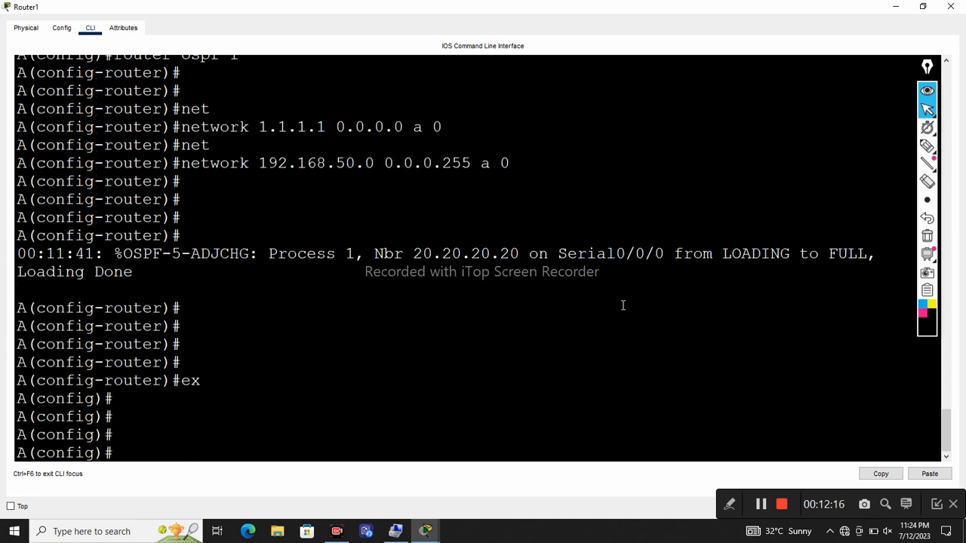
Enter interface fa 0/0, list the ip nat options and set the interface as ip nat inside
type("int fa 0/0")
key("Return")
key("Return")
key("Return")
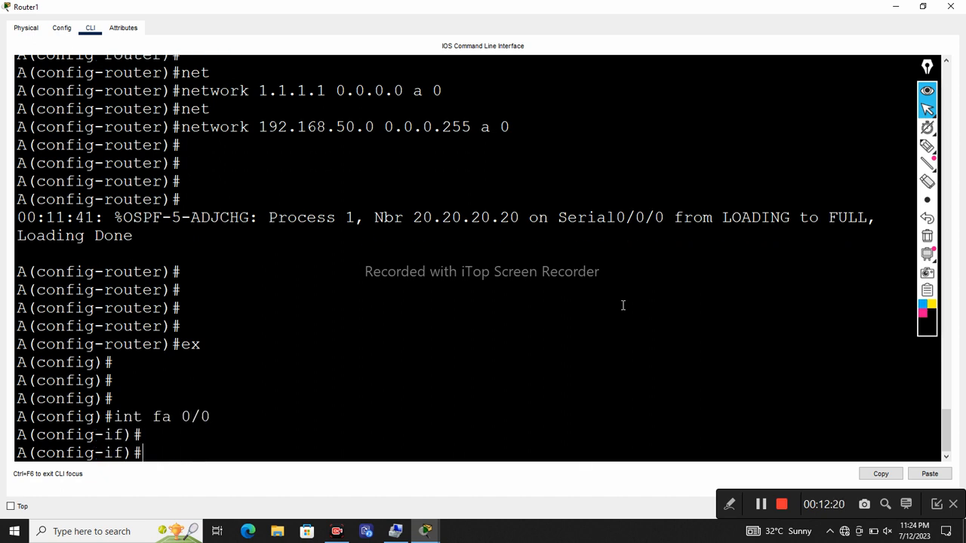
type("ip na")
key("Tab")
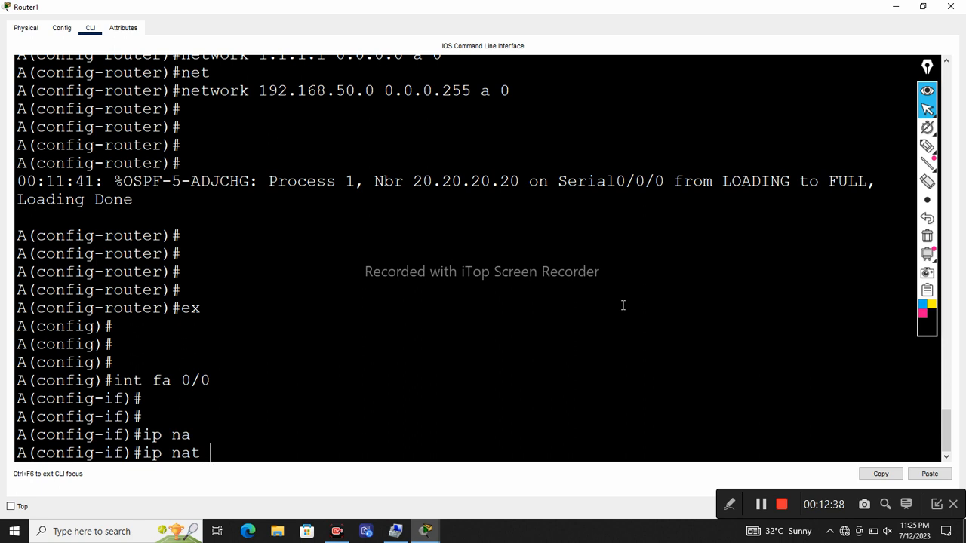
type("?")
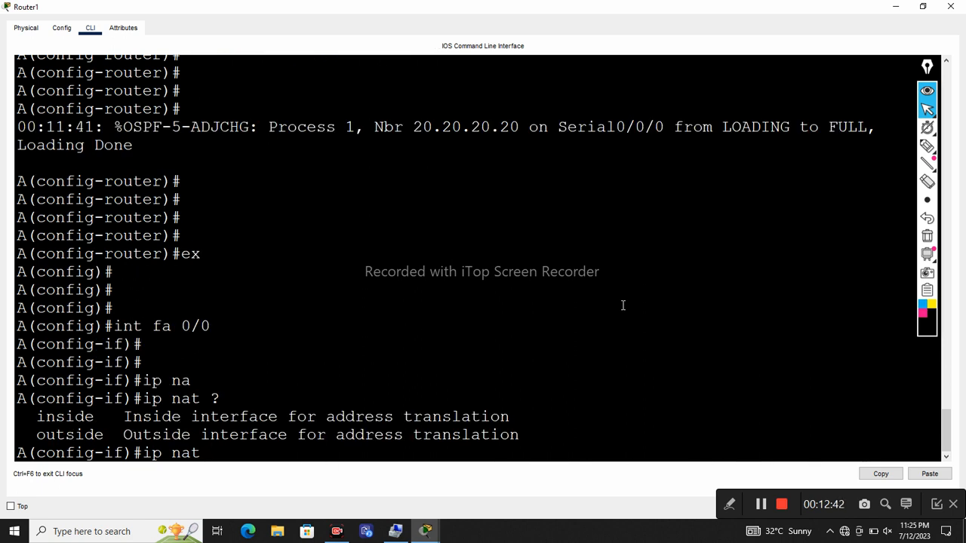
type("in")
key("Tab")
key("Return")
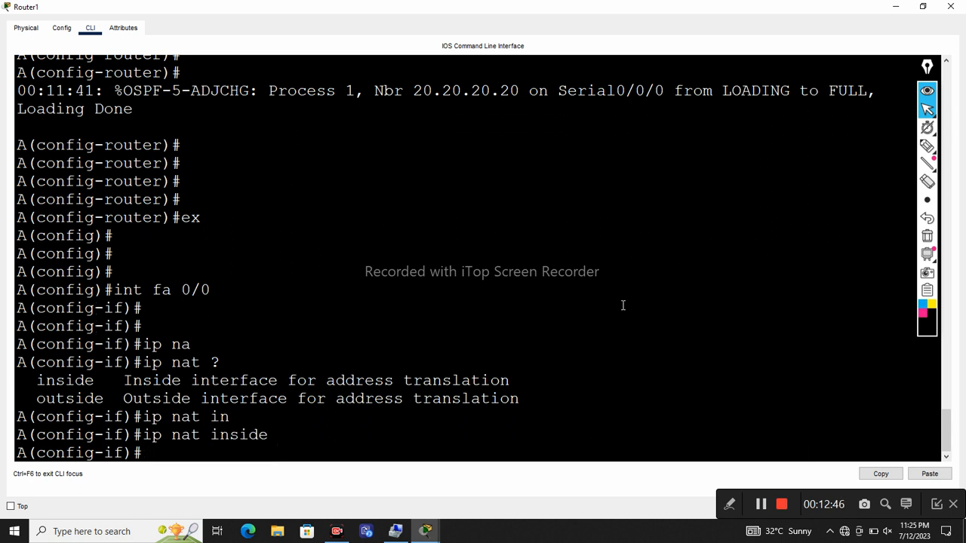
key("Return")
key("Return")
Enter interface s 0/0/0 and set it as ip nat outside
type("int")
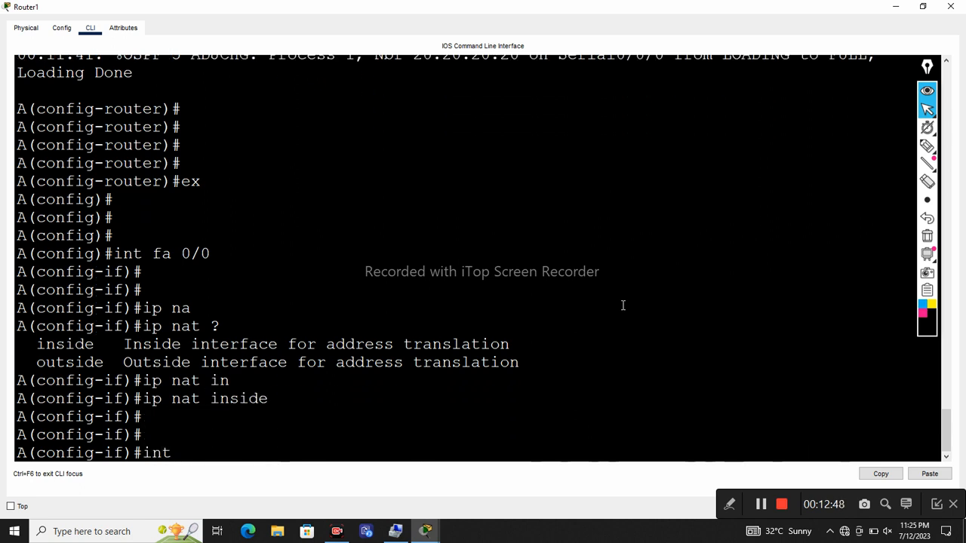
type(" s 0/0/0")
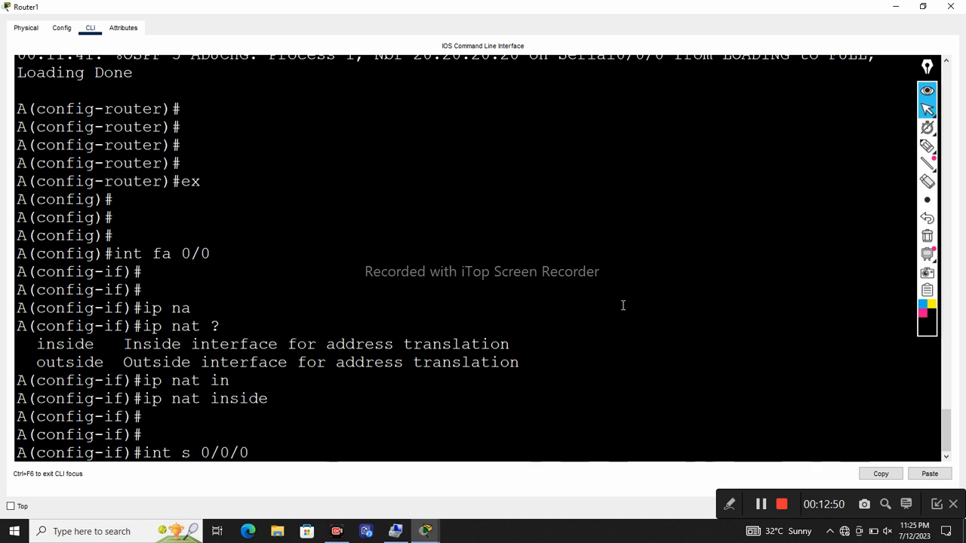
key("Return")
type("ip na")
key("Tab")
key("Tab")
type("po")
key("BackSpace")
key("BackSpace")
type("ou")
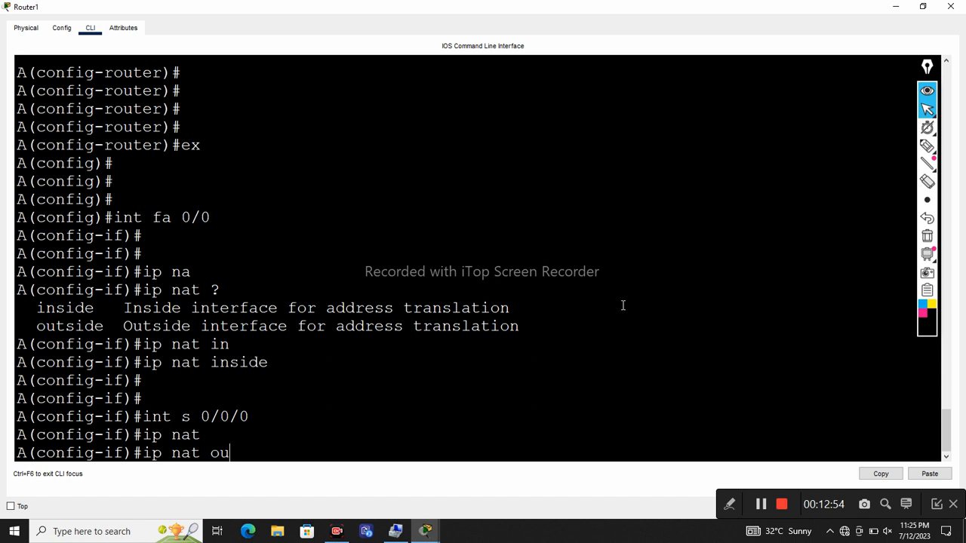
key("Tab")
key("Return")
key("Return")
key("Return")
key("Return")
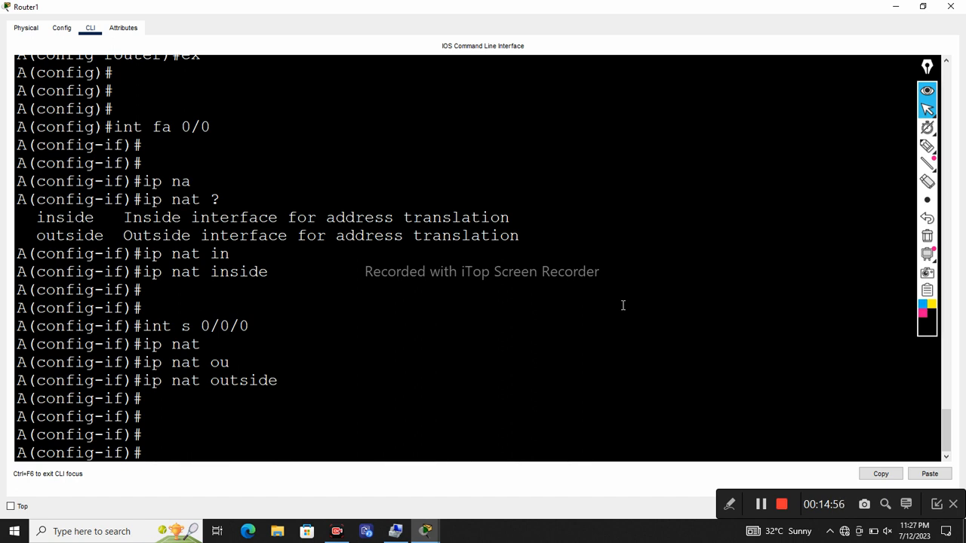
left_click(761, 504)
left_click(760, 504)
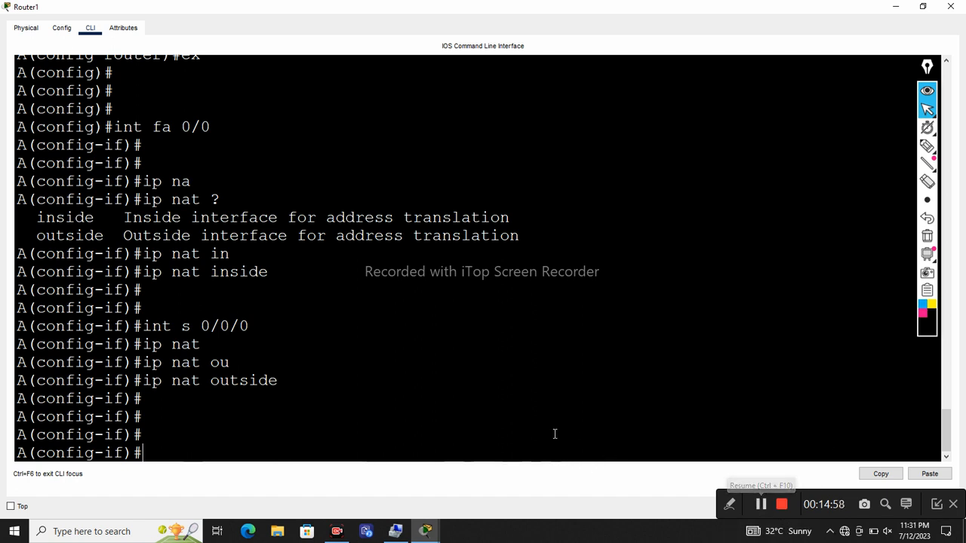
Exit serial interface configuration on Router1 and return to global configuration mode
key("Return")
key("Return")
type("ex")
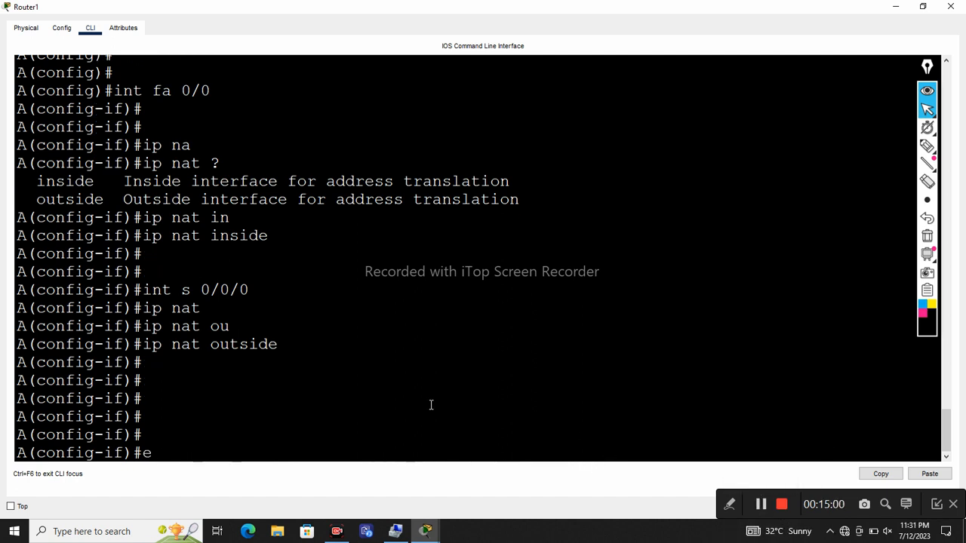
key("Return")
key("Return")
key("Return")
key("Return")
key("Return")
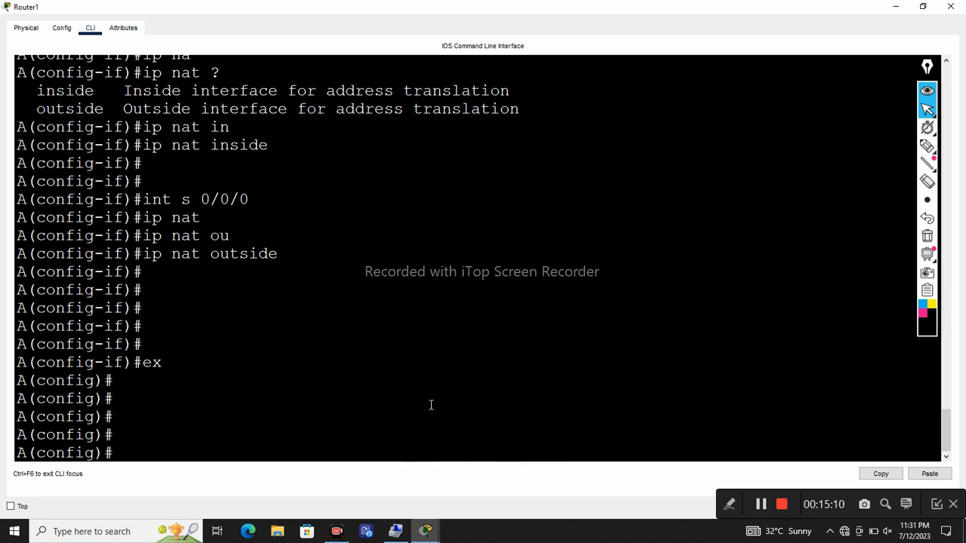
Begin the ip nat inside source command, listing the available options after ip nat, inside and source
type("ip nat")
key("Tab")
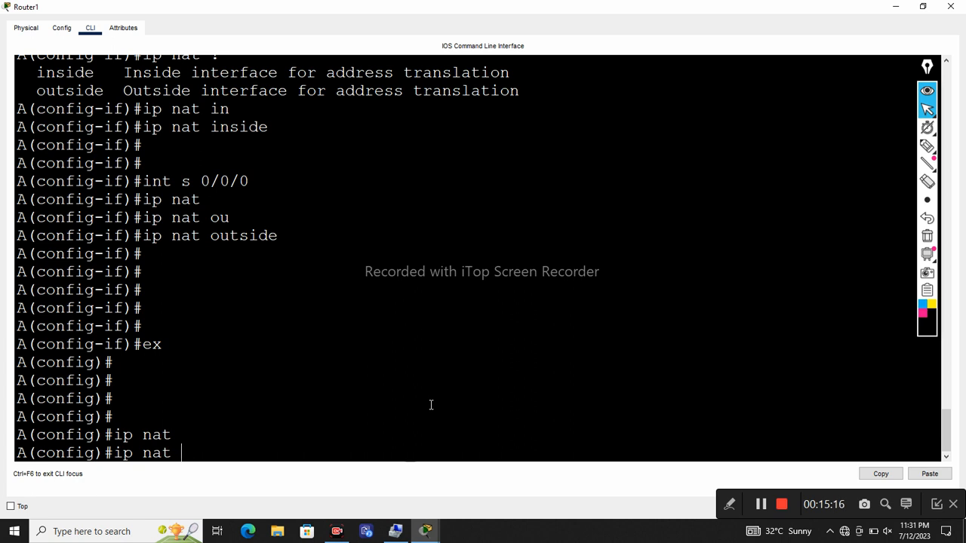
type("?")
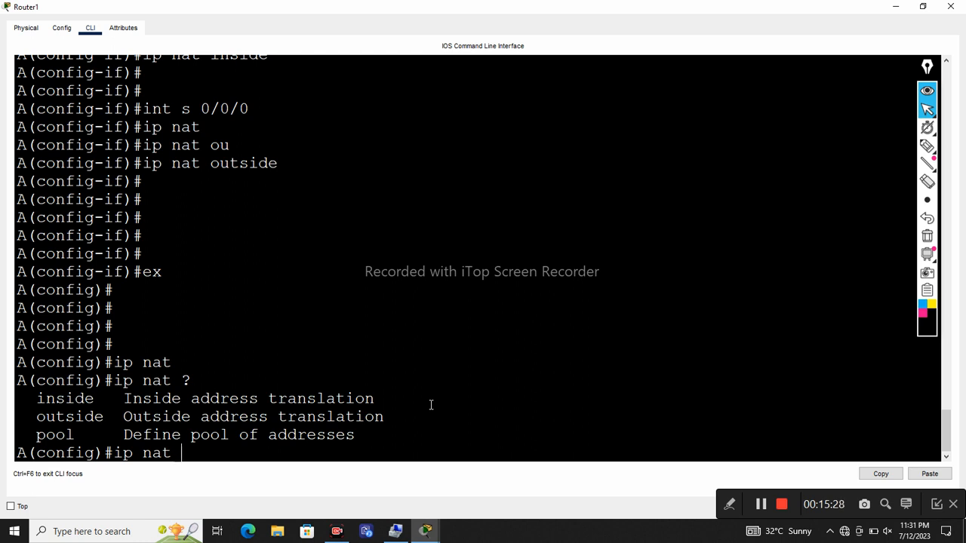
type("in")
key("Tab")
type("?")
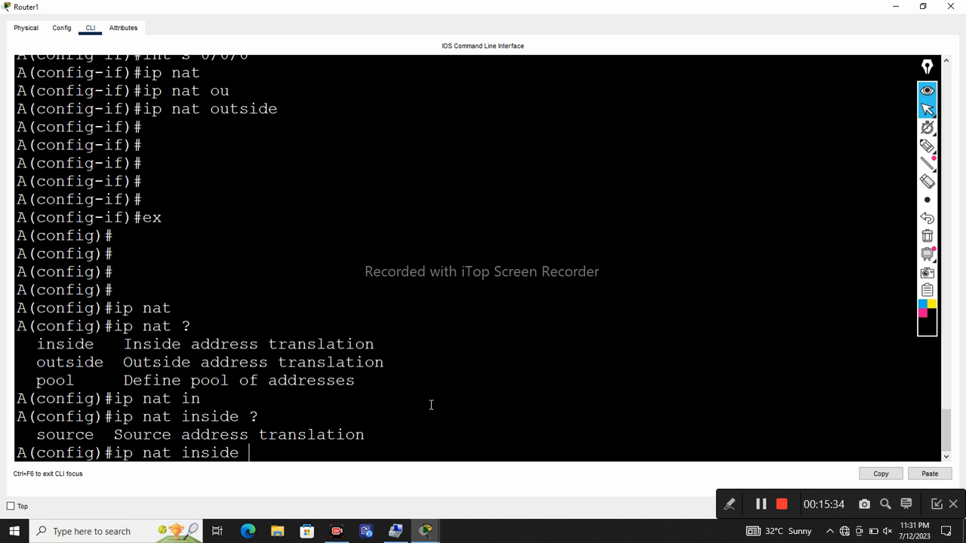
type("so")
key("Tab")
type(">")
key("BackSpace")
type("?")
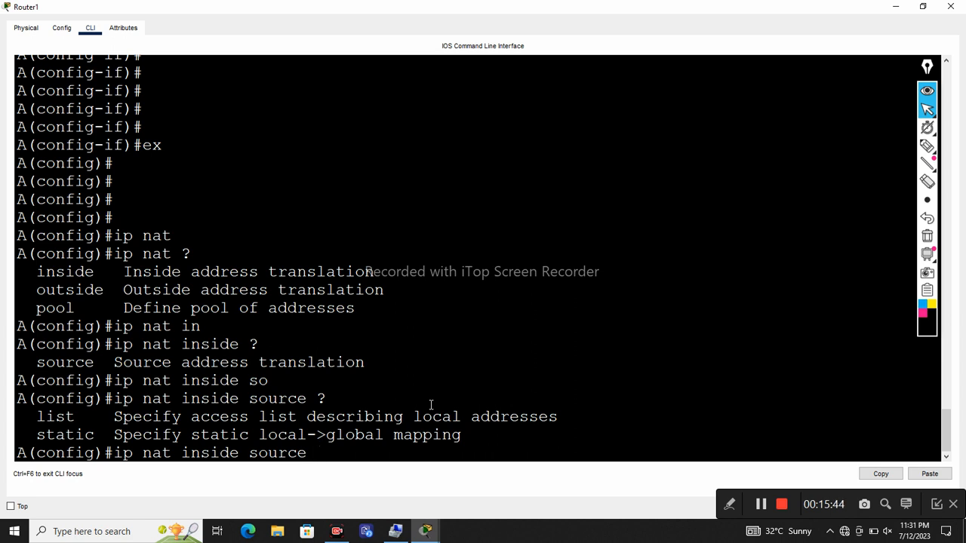
Complete the command as a static mapping from inside local 192.168.50.4 to inside global 1.1.1.1, checking the options for each argument
type("st")
key("Tab")
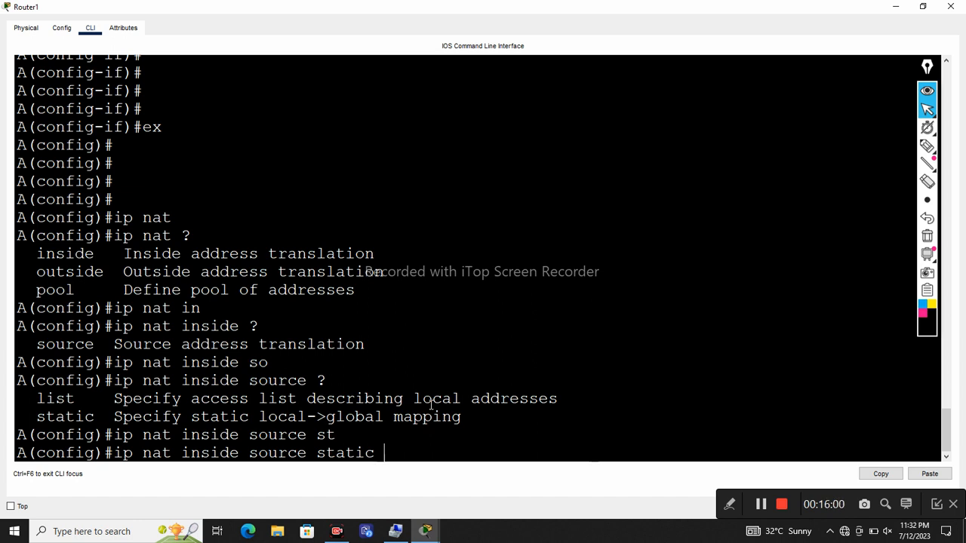
type("?")
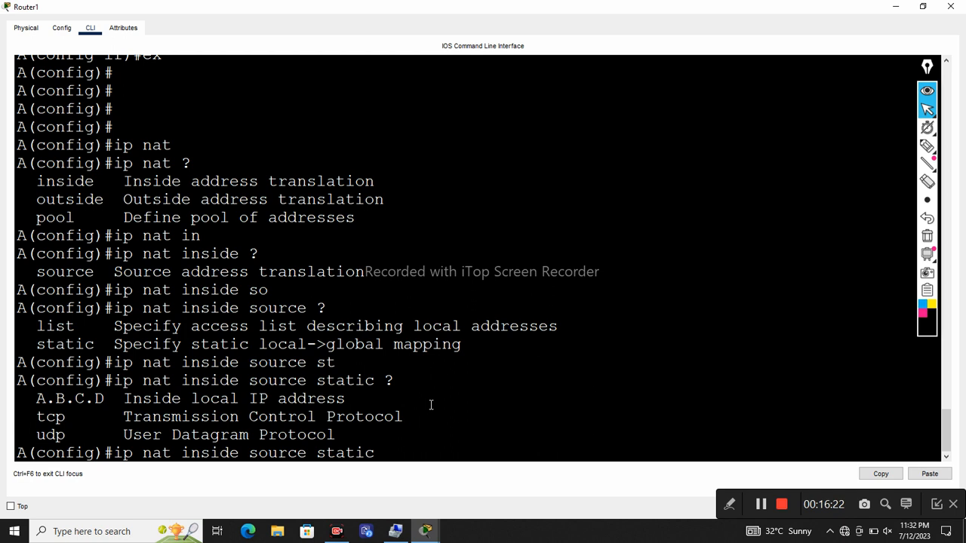
type("192.168.50.")
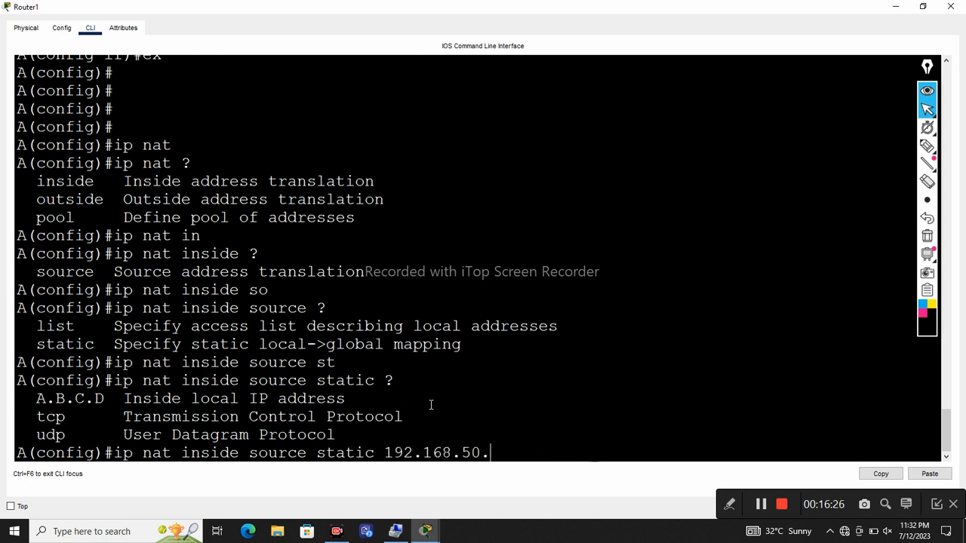
type("4 ?")
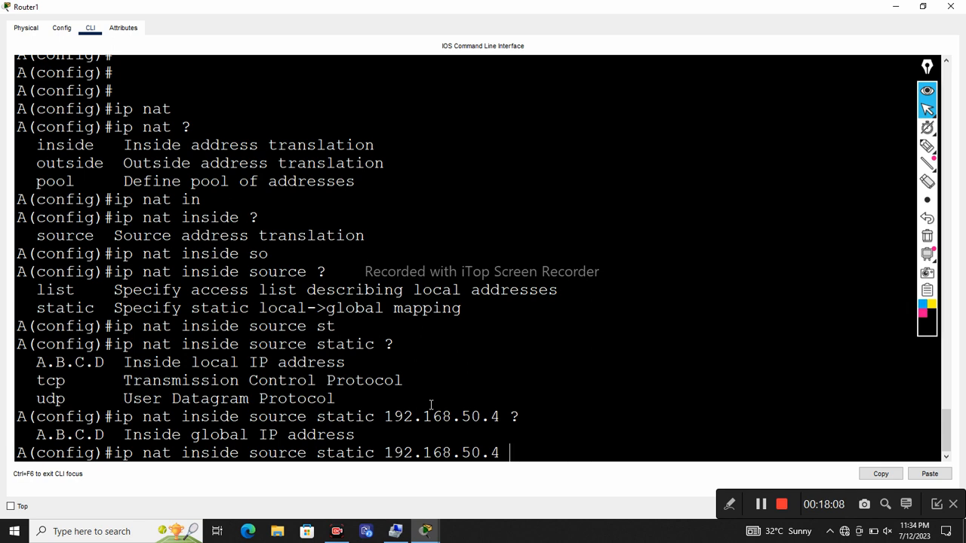
type("1.1.1.1 ?")
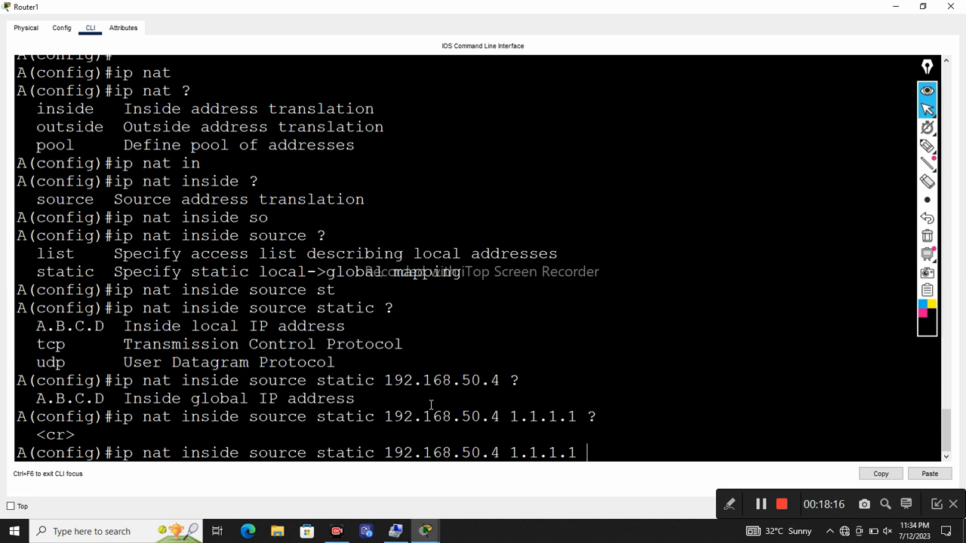
key("Return")
key("Return")
key("Return")
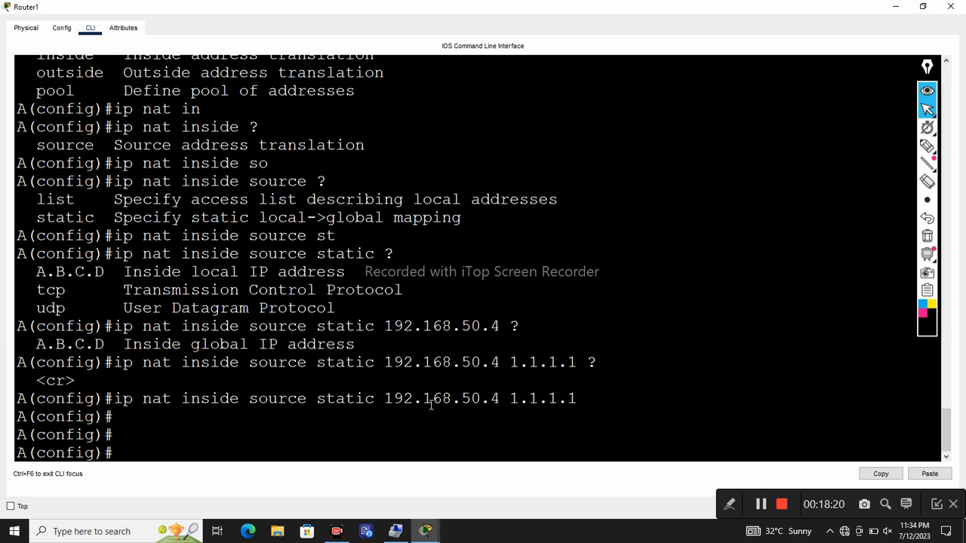
Reuse the static NAT command to map inside local address 192.168.50.5 to 1.1.1.1
key("Up")
key("Left")
key("Left")
key("Left")
key("Left")
key("Left")
key("Left")
key("Left")
key("Left")
key("BackSpace")
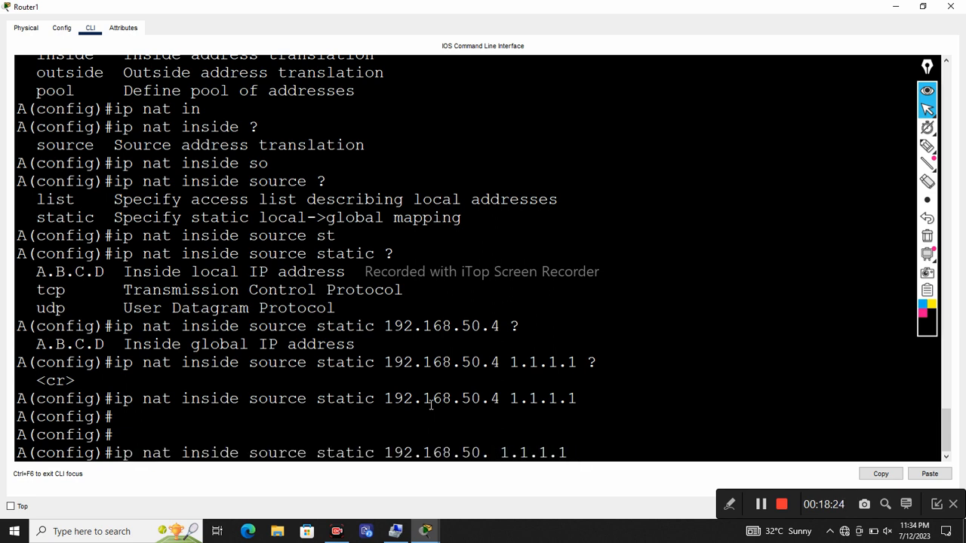
type("5")
key("Return")
Reuse the static NAT command to map inside local address 192.168.50.6 to 1.1.1.1
key("Up")
key("Left")
key("Left")
key("BackSpace")
type("6")
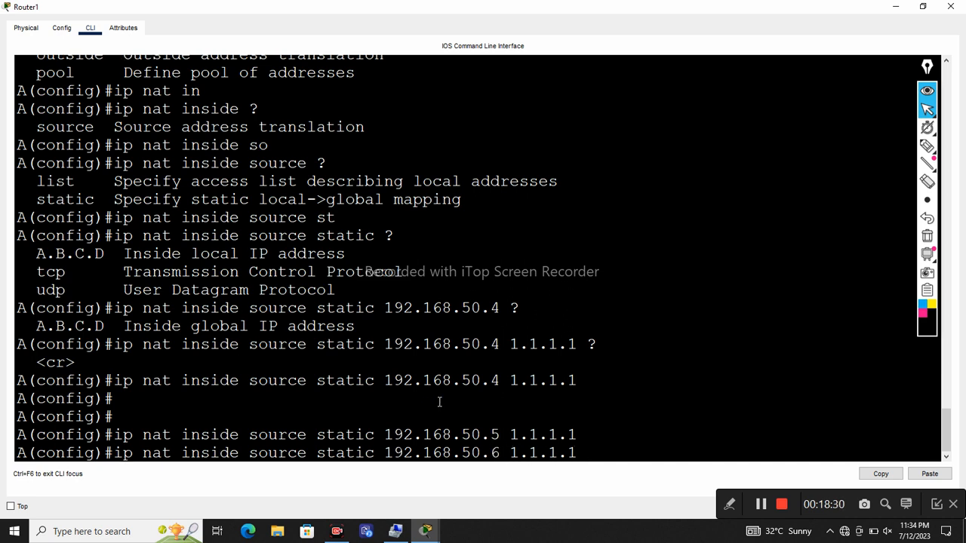
key("Return")
key("Return")
key("Return")
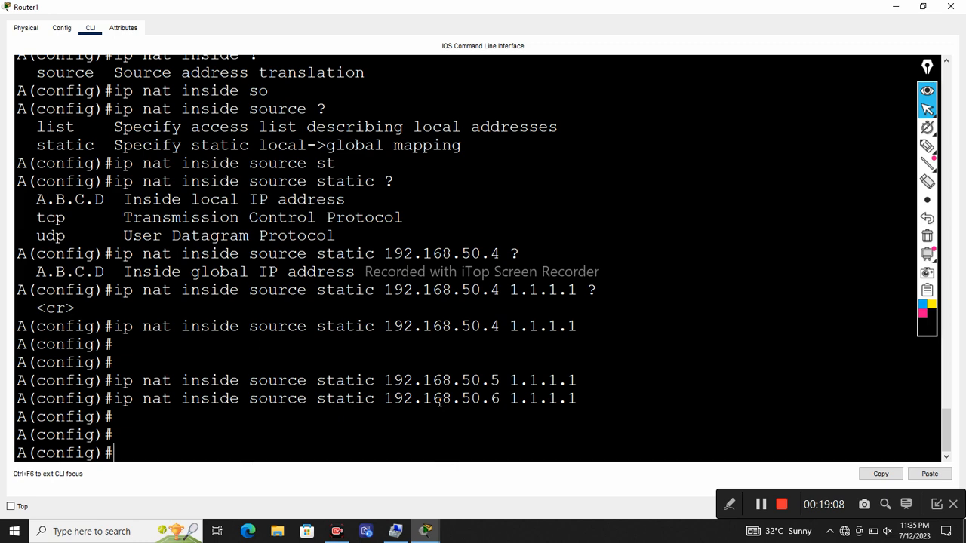
Glance at the topology, reopen Router1's command line maximized and leave configuration mode for privileged mode
left_click(896, 7)
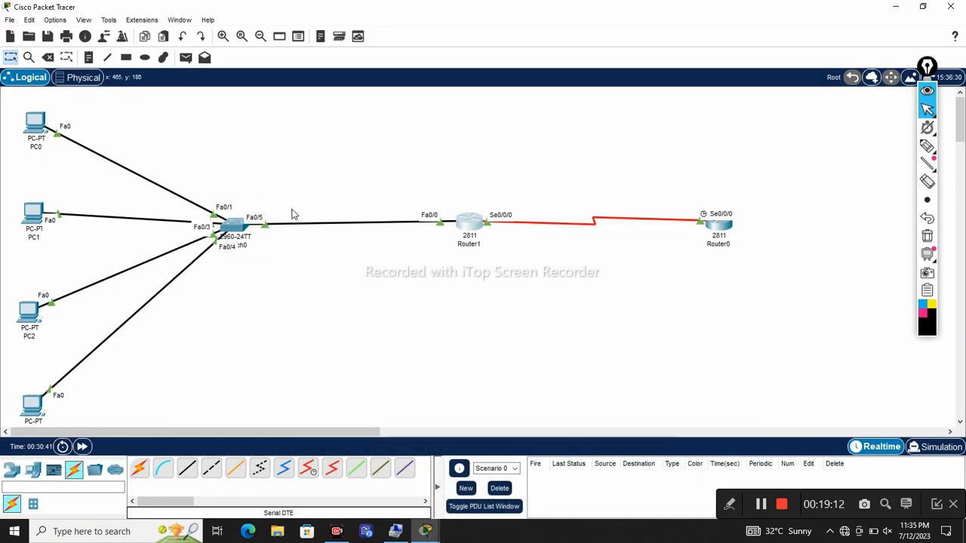
left_click(467, 226)
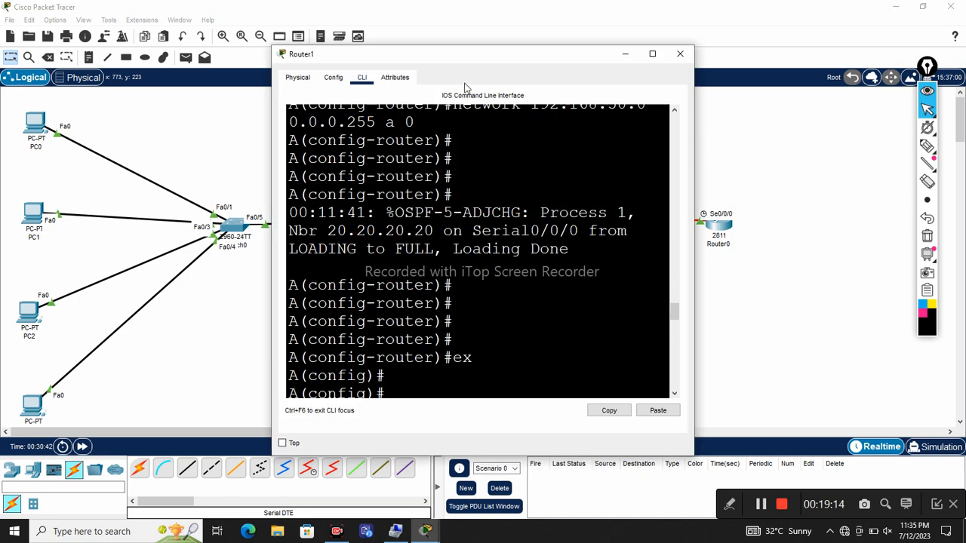
left_click(652, 52)
key("Return")
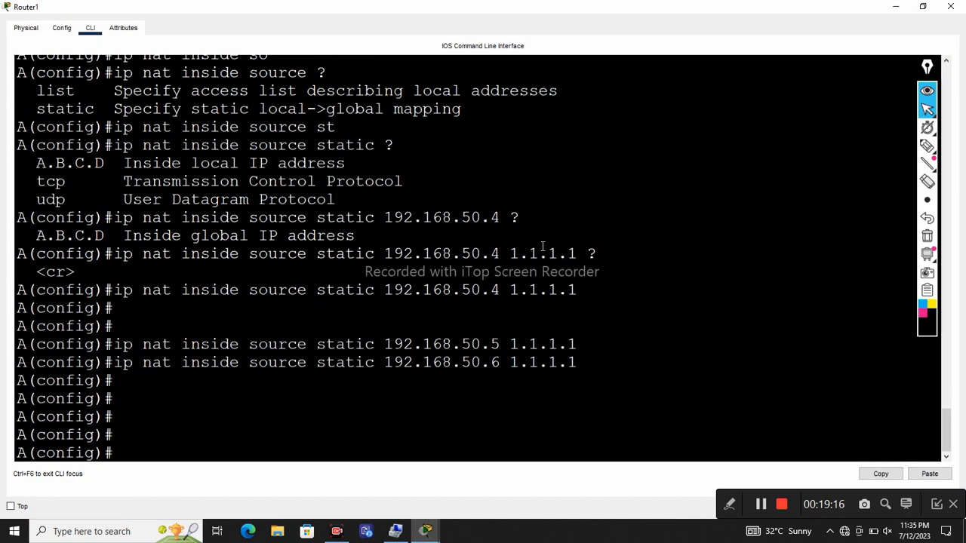
key("Return")
key("ctrl+z")
key("Return")
key("Return")
key("Return")
key("Return")
Run show ip nat translations on Router1 and highlight the entry's inside global and inside local addresses
type("sh")
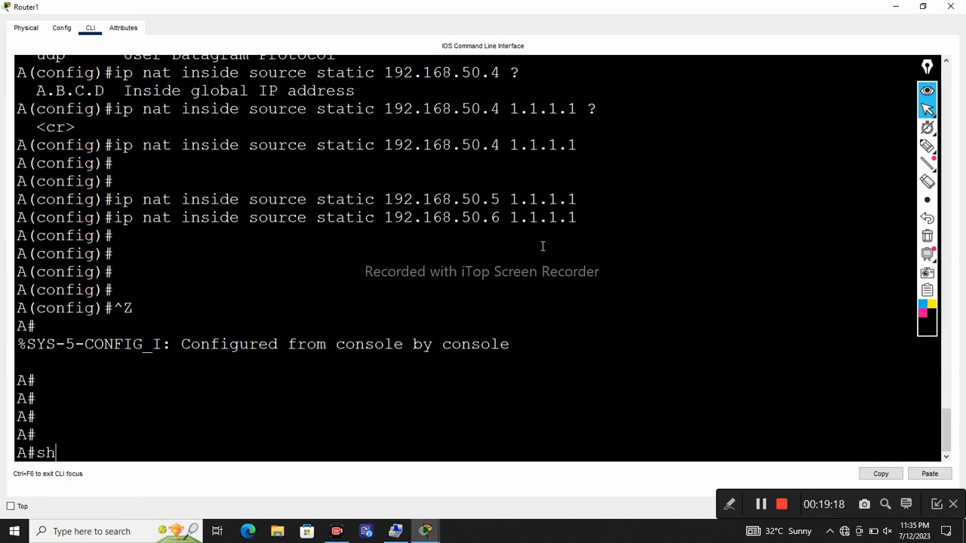
type("ow ip nat")
key("Tab")
type("tr")
key("Tab")
key("Return")
key("Return")
key("Return")
key("Return")
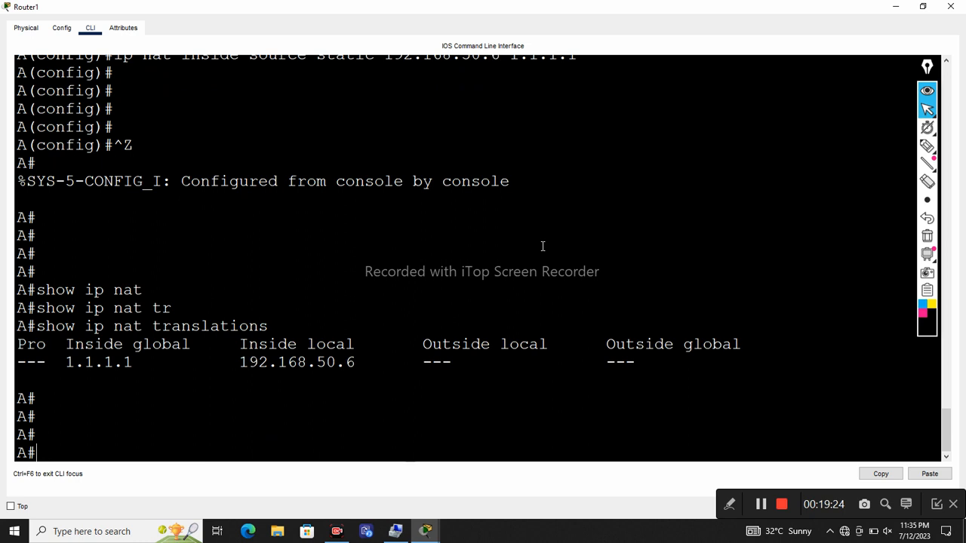
left_click_drag(59, 363, 138, 366)
left_click_drag(231, 366, 361, 371)
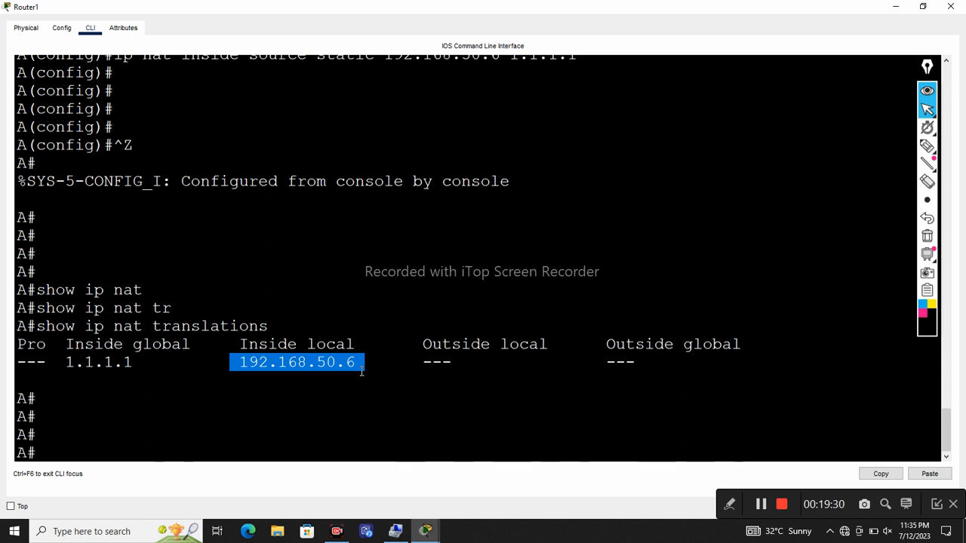
Switch to Router0's command line and push the old debug output out of view with blank prompt lines
mouse_move(437, 536)
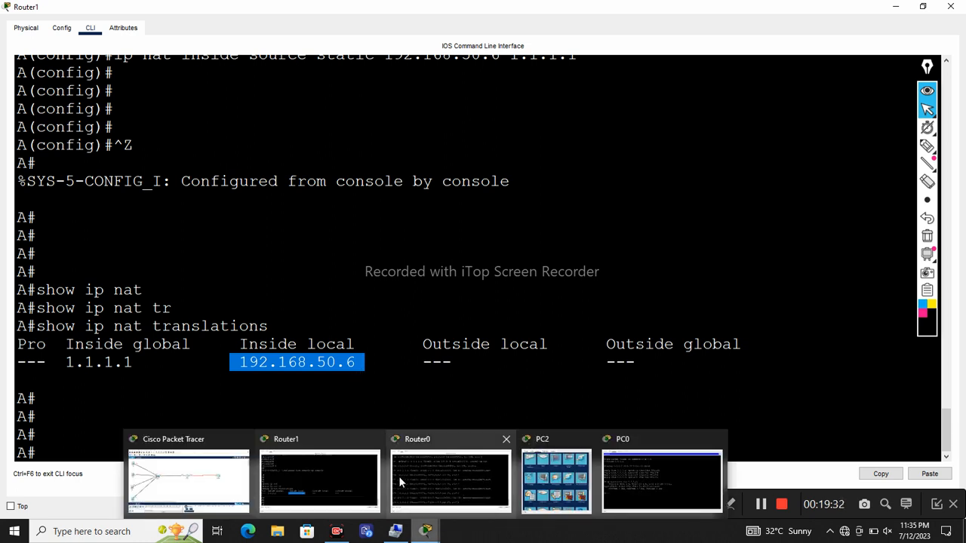
left_click(429, 456)
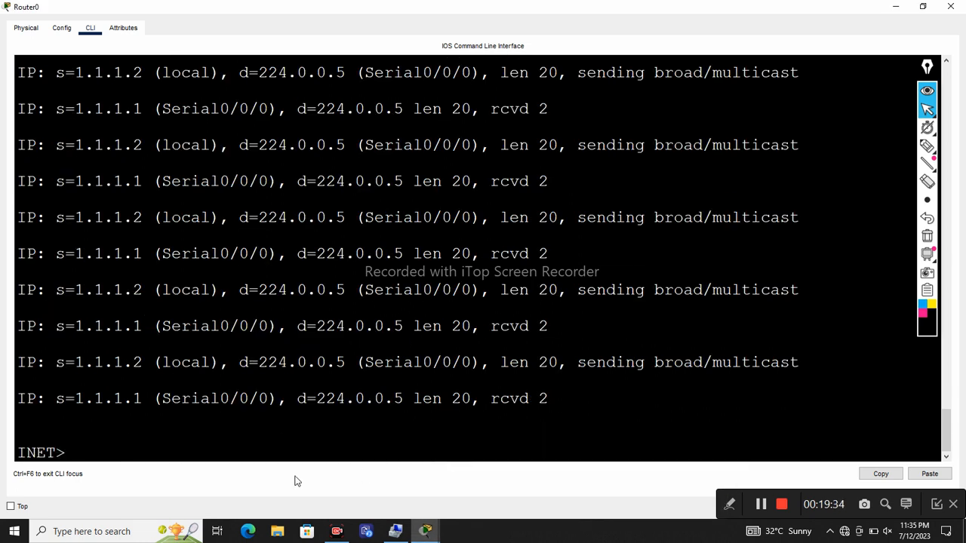
key("Return")
key("Return")
key("Return")
key("Return")
key("Return")
key("Return")
key("Return")
key("Return")
key("Return")
key("Return")
key("Return")
key("Return")
key("Return")
key("Return")
key("Return")
key("Return")
key("Return")
key("Return")
key("Return")
key("Return")
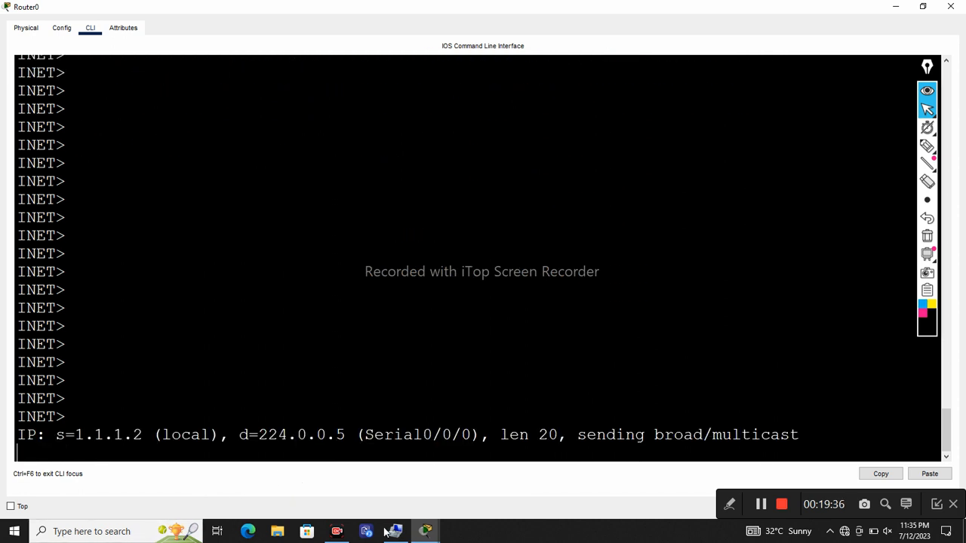
Switch to PC0's command prompt and repeat the ping to 1.1.1.2
mouse_move(427, 532)
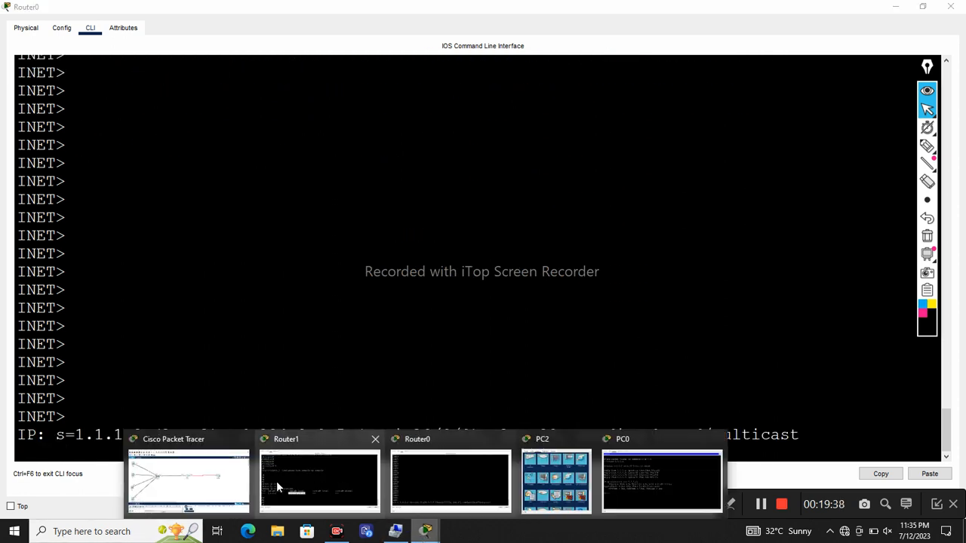
left_click(685, 480)
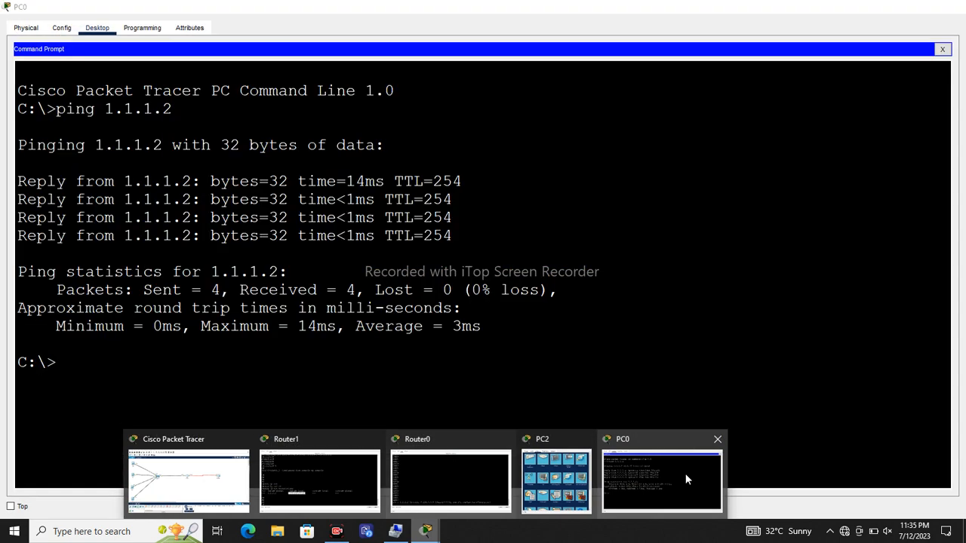
key("Up")
key("Return")
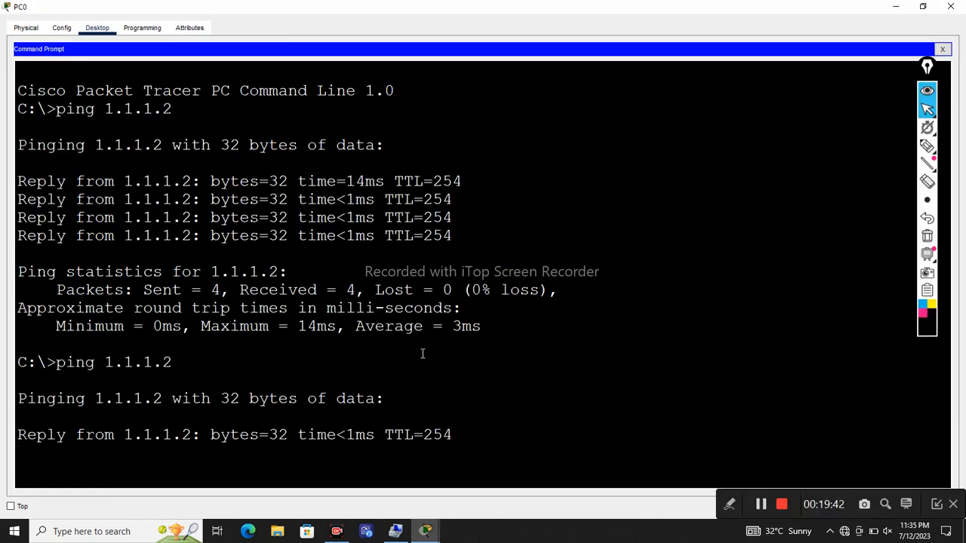
Return to Router0's command line and examine the source and destination addresses in the packet debug output
mouse_move(426, 532)
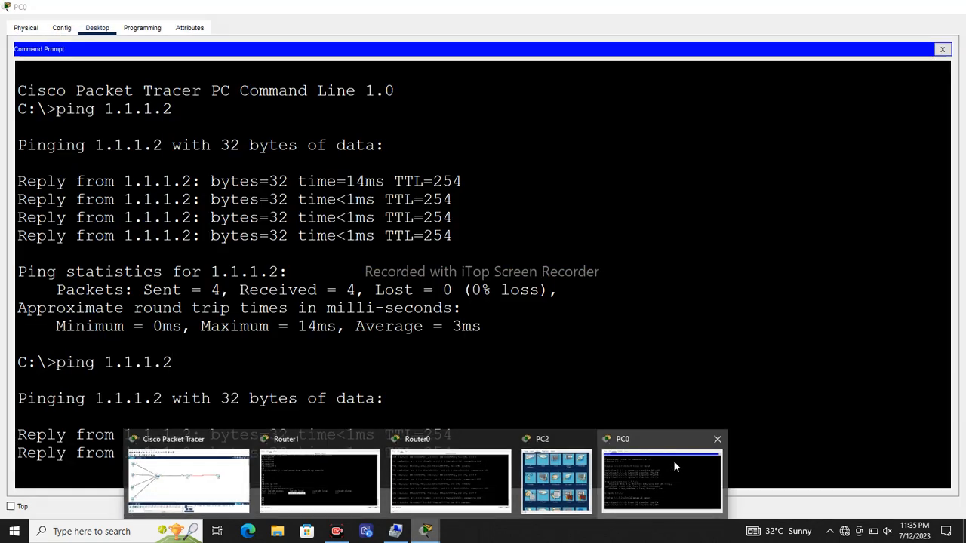
left_click(464, 460)
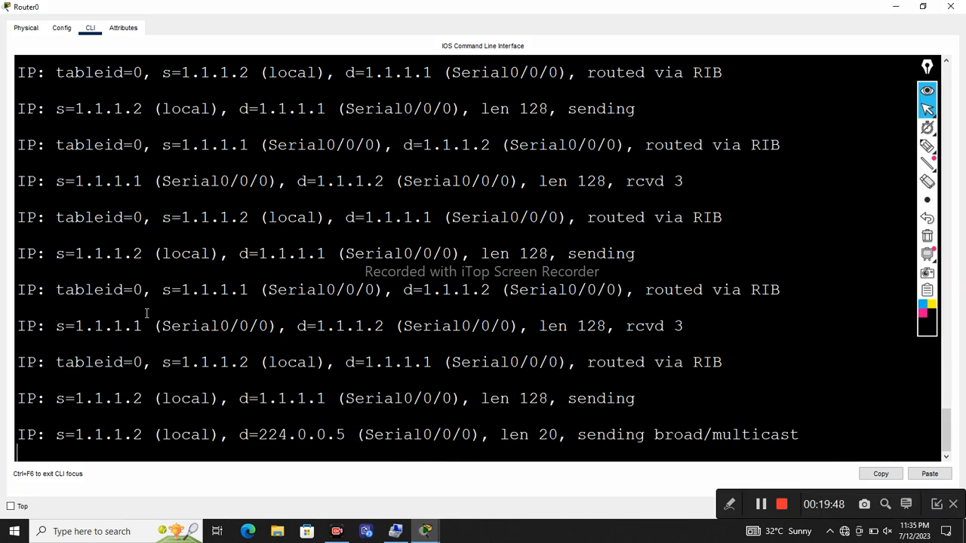
left_click_drag(181, 289, 255, 292)
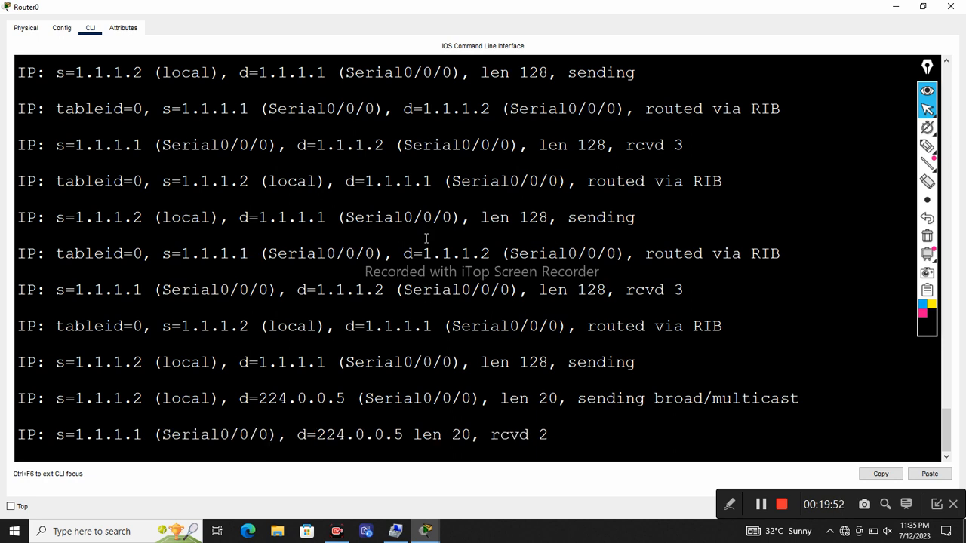
left_click_drag(424, 253, 492, 255)
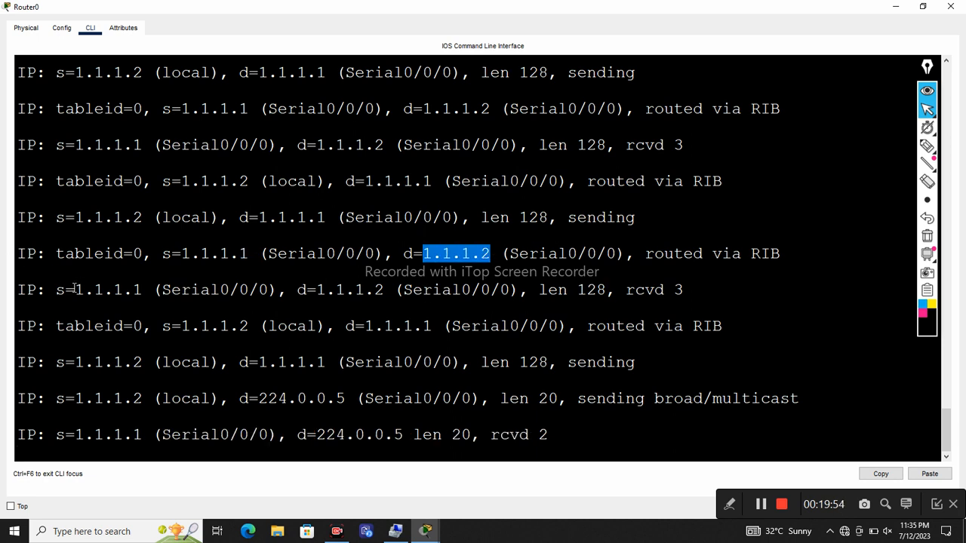
left_click_drag(74, 288, 136, 290)
left_click_drag(317, 290, 369, 291)
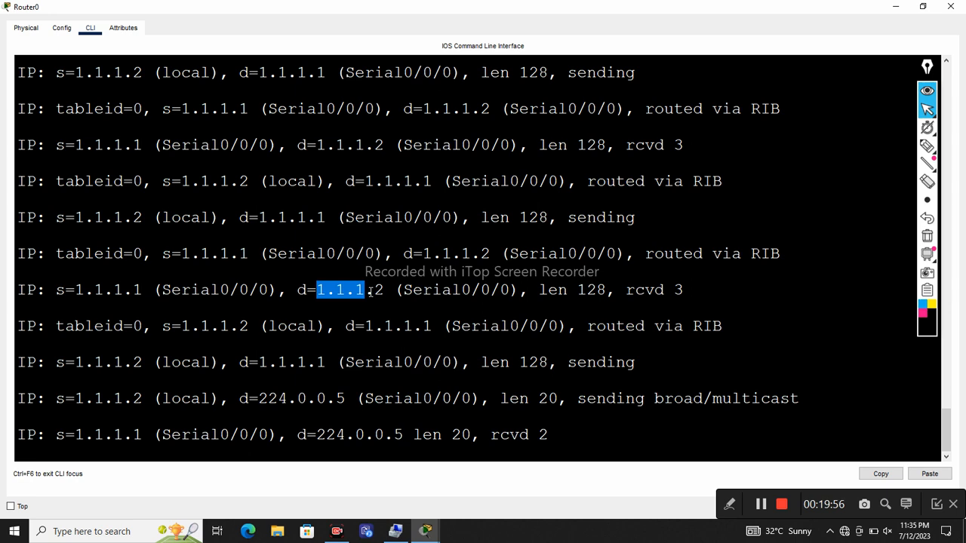
left_click(421, 378)
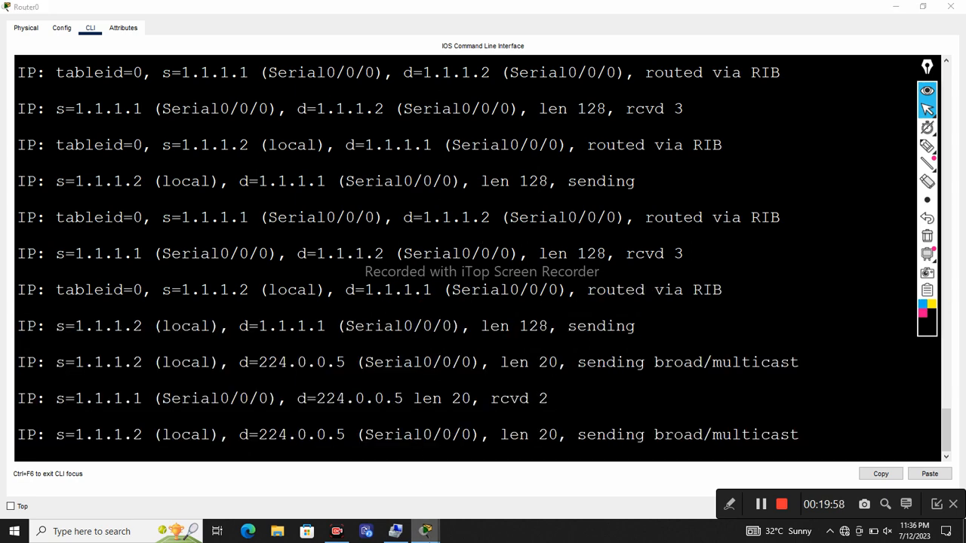
Switch to Router1, rerun show ip nat translations and highlight the first ICMP entry's inside local address
mouse_move(426, 531)
left_click(336, 484)
key("Up")
key("Return")
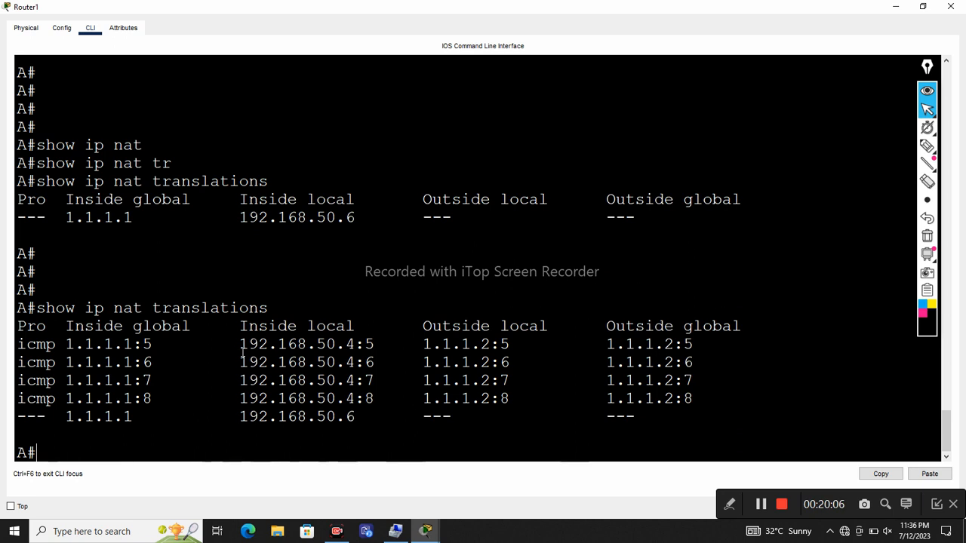
left_click_drag(240, 344, 354, 344)
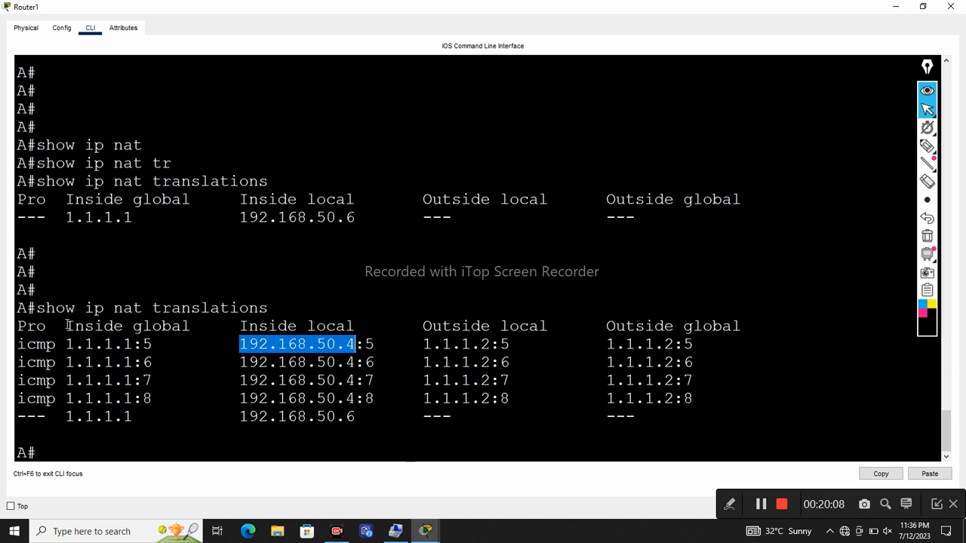
Highlight the first ICMP translation's inside global, outside local and outside global addresses, and examine all four ICMP rows
left_click_drag(67, 344, 136, 344)
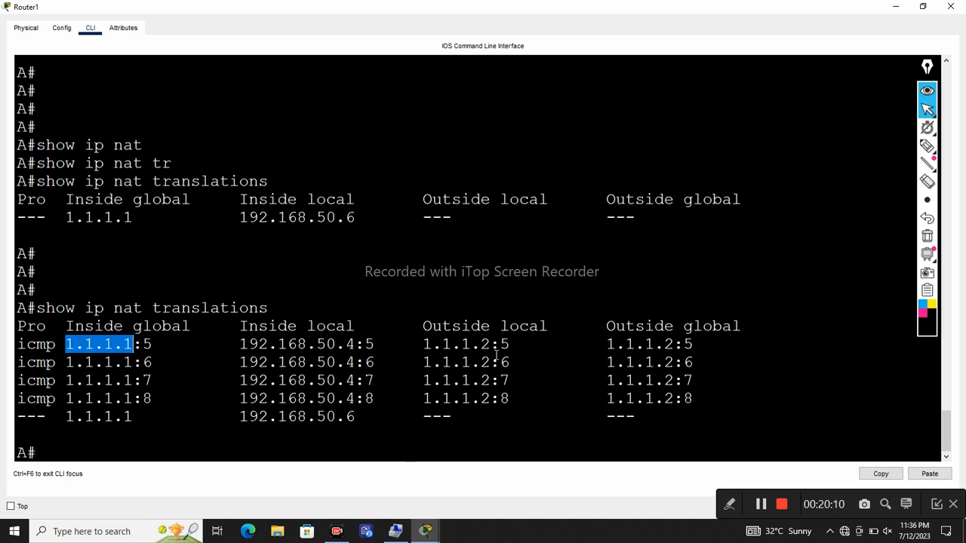
left_click_drag(432, 344, 492, 344)
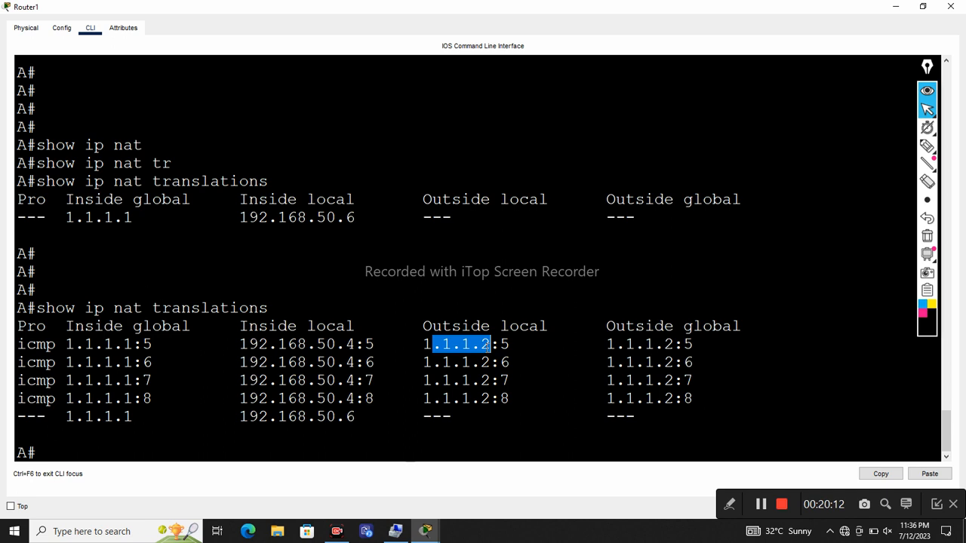
left_click_drag(597, 344, 679, 345)
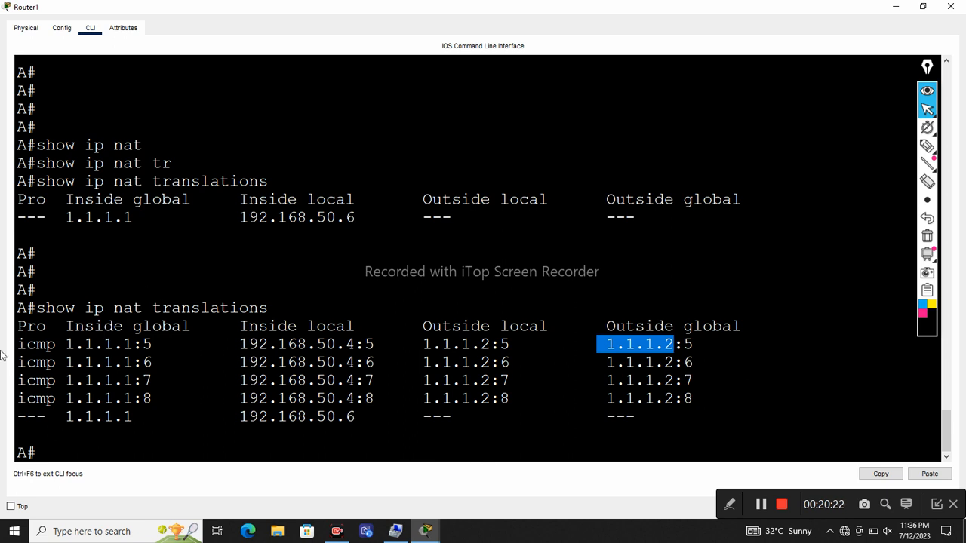
left_click_drag(18, 344, 705, 400)
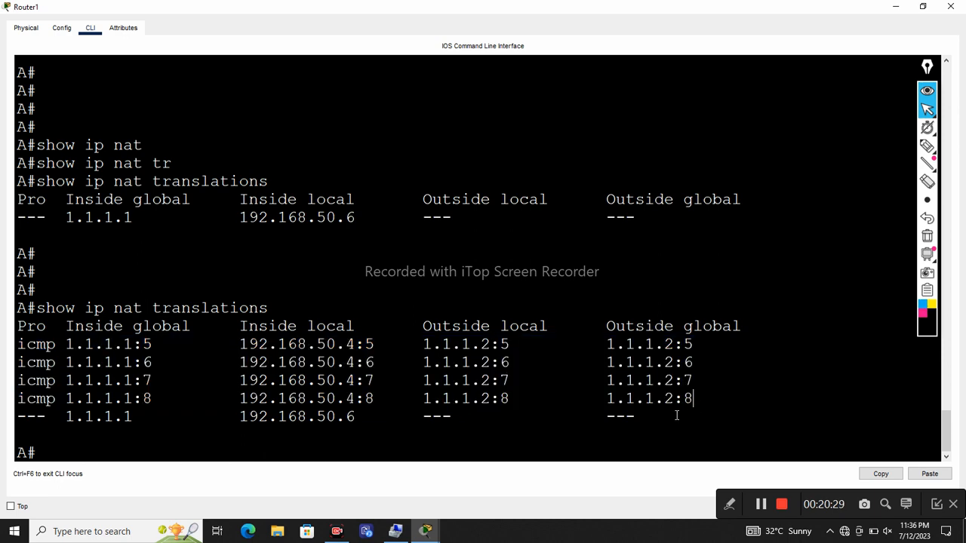
Minimize the PC0 and Router1 windows to return to the network topology
left_click(427, 533)
mouse_move(658, 466)
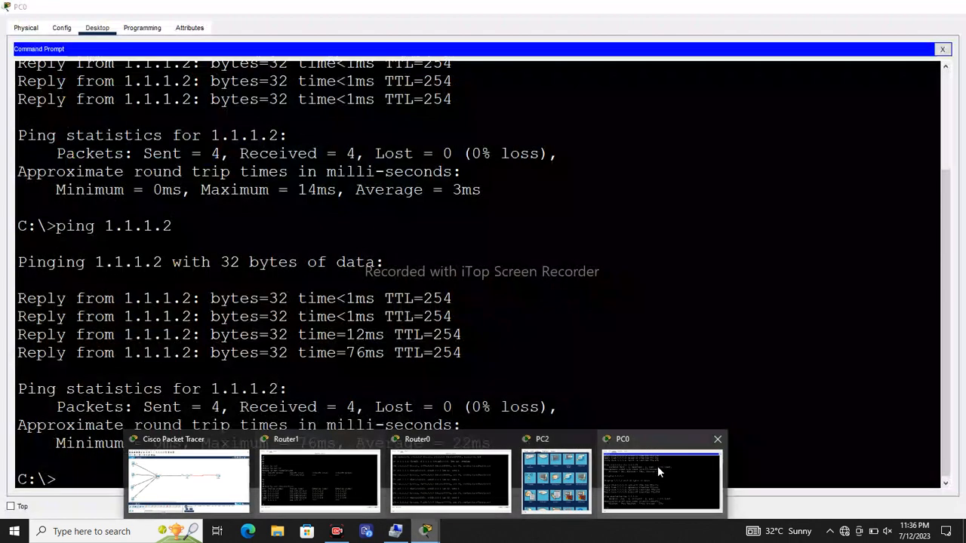
left_click(635, 478)
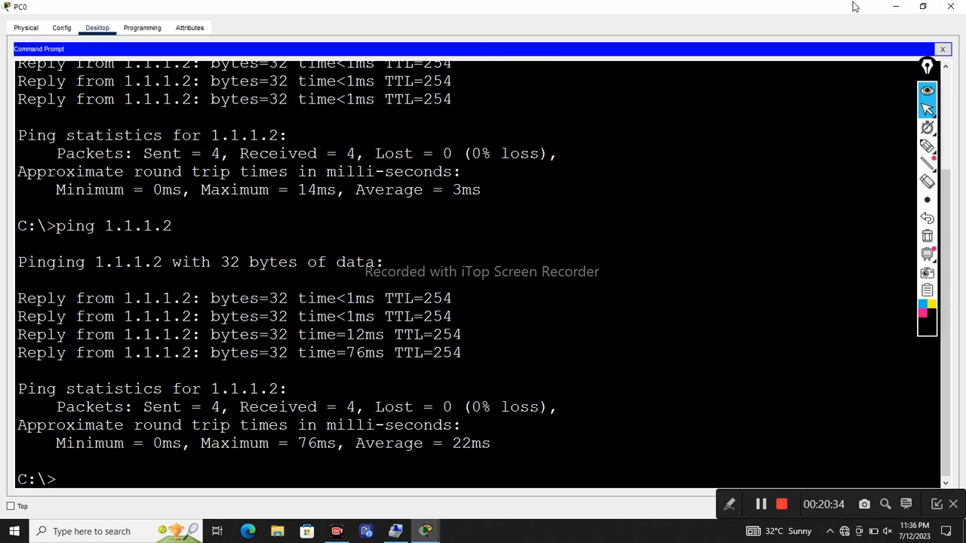
left_click(893, 6)
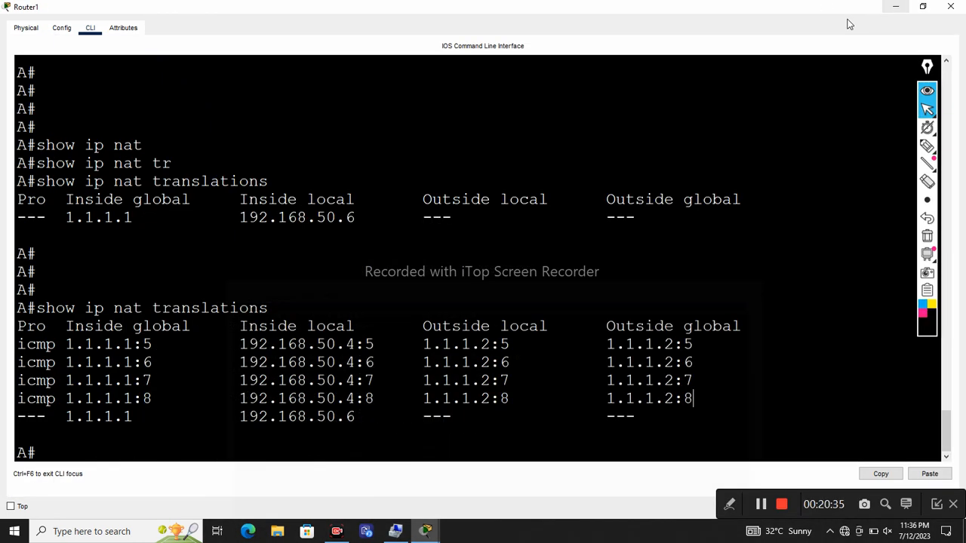
left_click(922, 6)
left_click(652, 53)
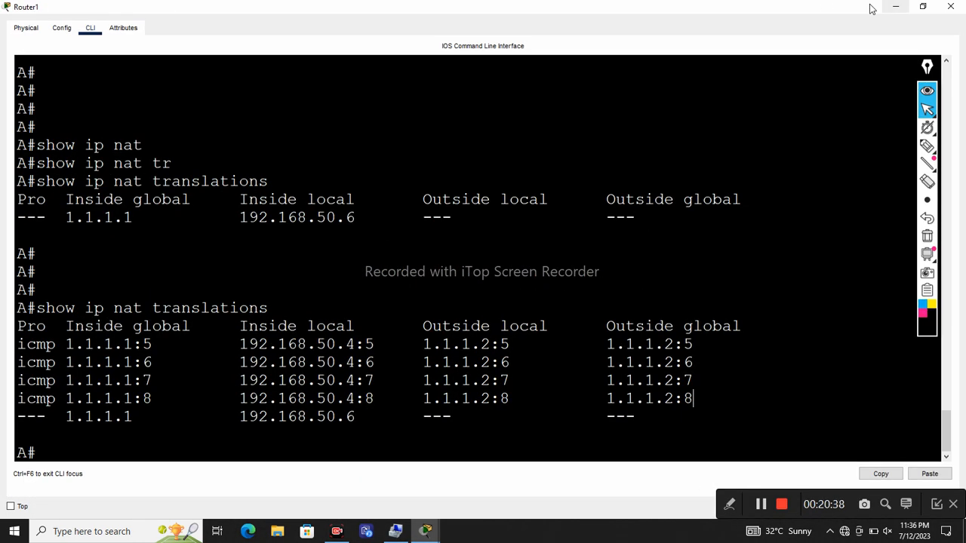
left_click(893, 6)
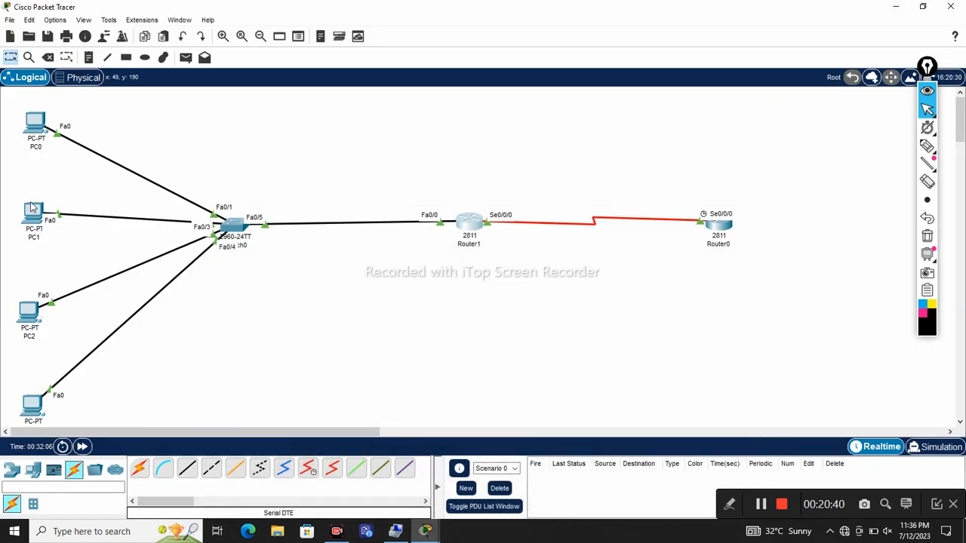
Open PC1's command prompt, ping 1.1.1.2 and minimize the PC1 window
left_click(32, 206)
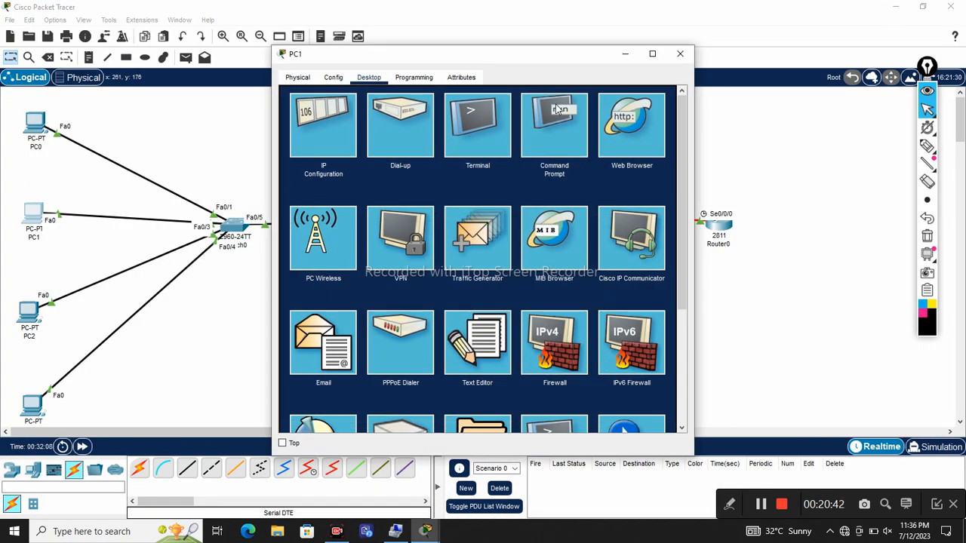
left_click(559, 114)
type("pi")
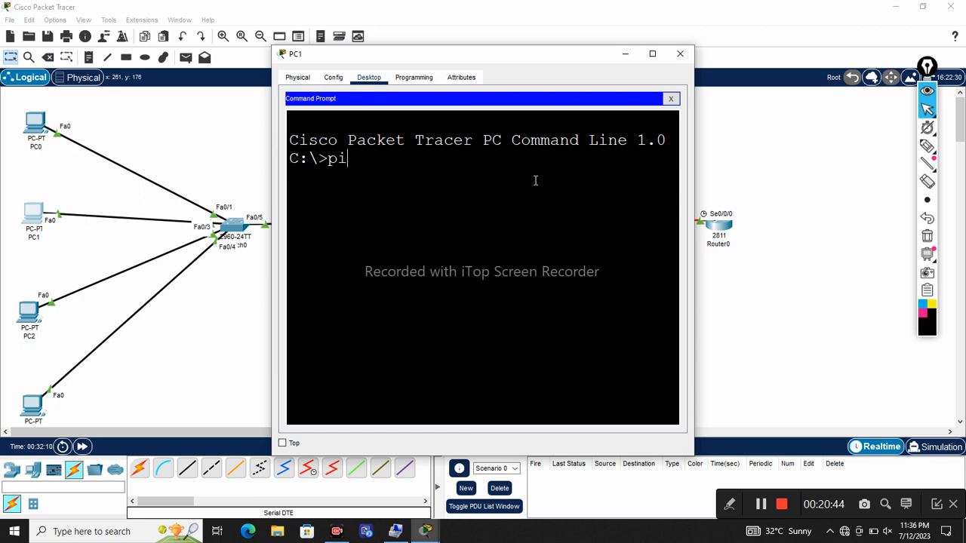
type("ng 1.1.1.")
key("BackSpace")
type("1")
key("Return")
left_click(625, 54)
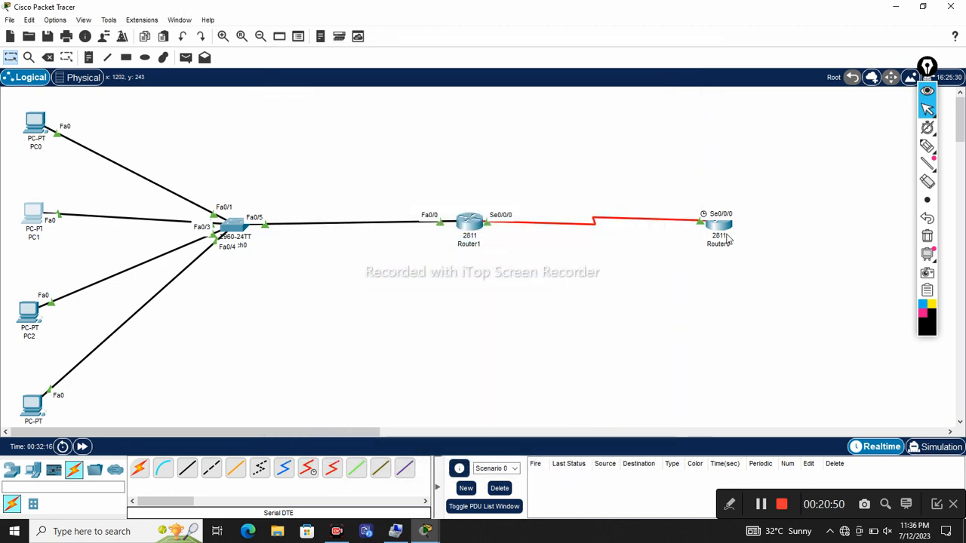
Open Router0's command line full-screen and examine the source and destination addresses in the latest packet debug output
left_click(723, 227)
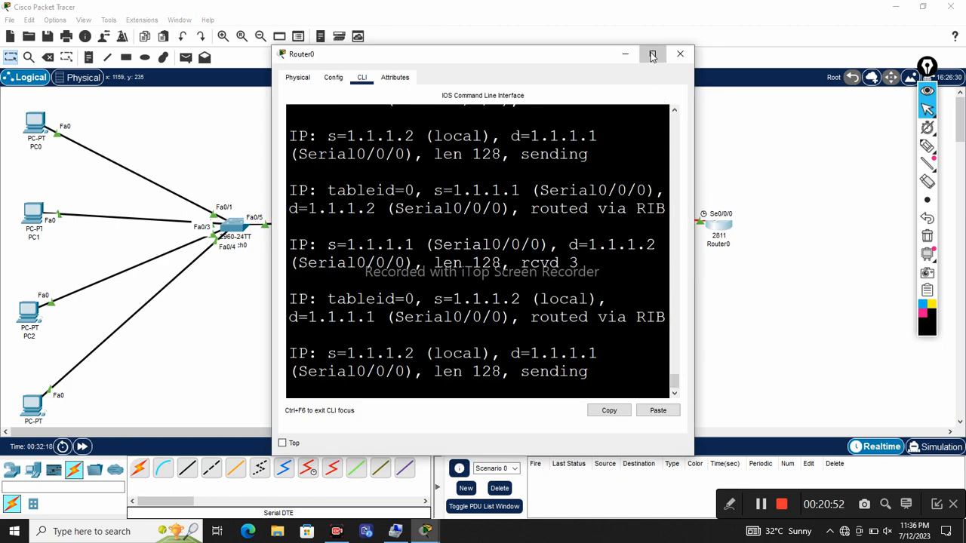
left_click(653, 54)
left_click_drag(163, 325, 249, 290)
left_click_drag(425, 290, 491, 290)
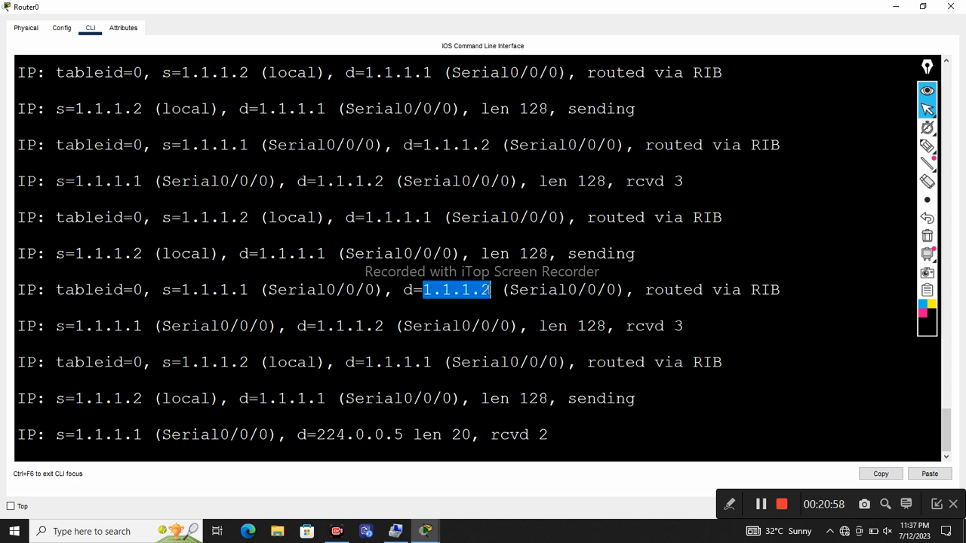
Switch to Router1's command line and rerun show ip nat translations
left_click(425, 532)
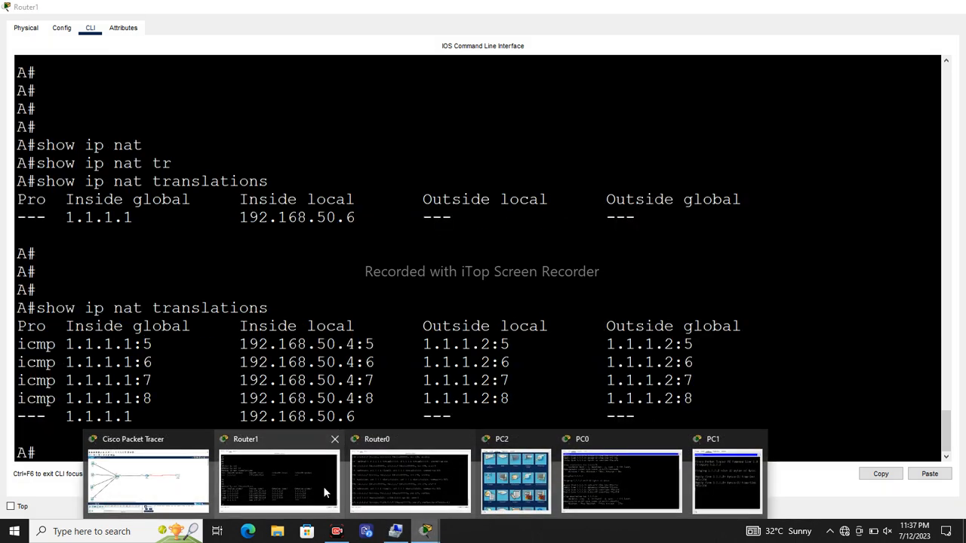
left_click(323, 486)
key("Up")
key("Return")
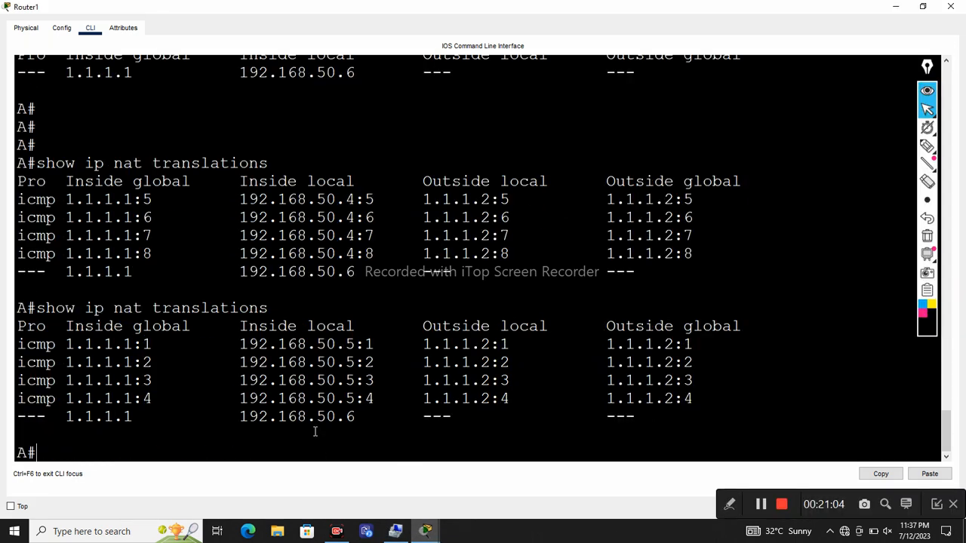
Examine the first new ICMP entry's inside local and inside global addresses and the port numbers of the inside global entries
left_click_drag(230, 344, 349, 343)
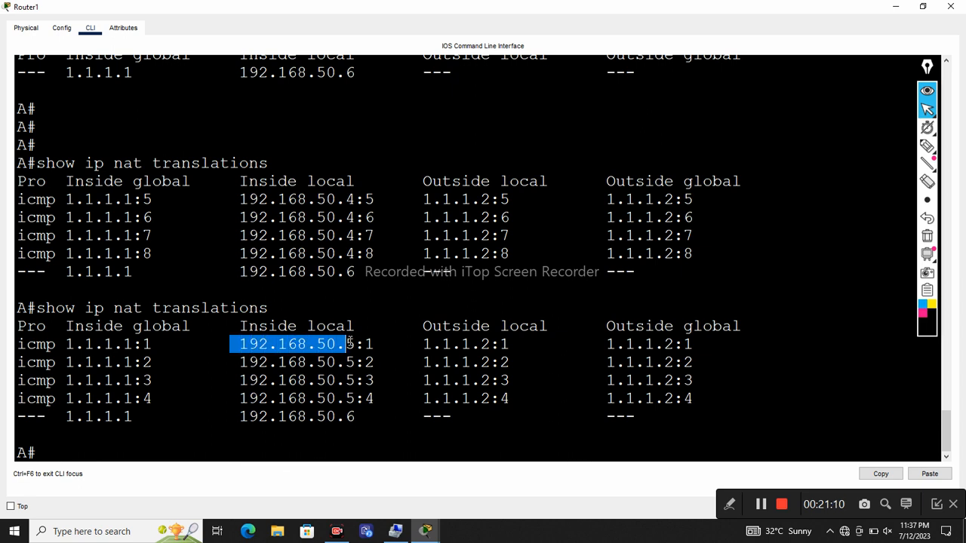
left_click_drag(66, 344, 144, 344)
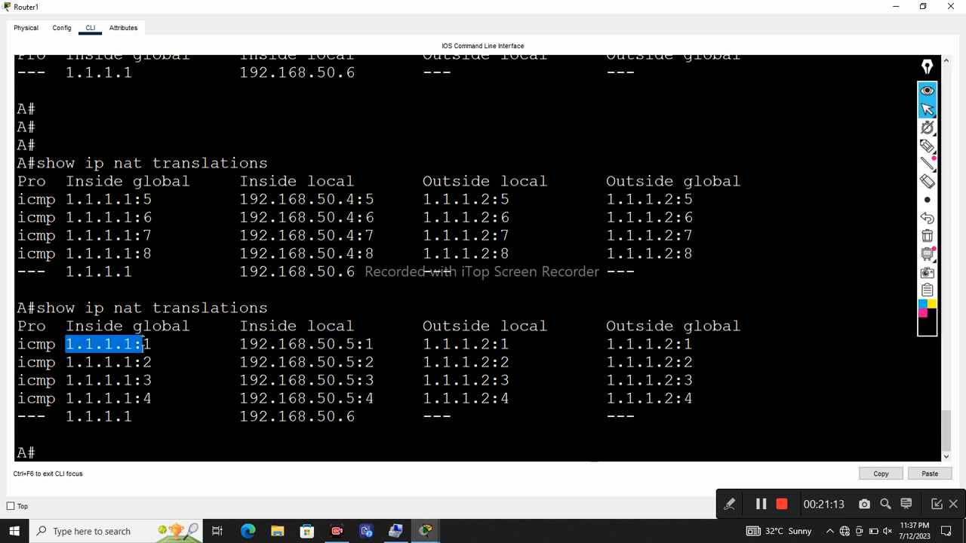
left_click(317, 384)
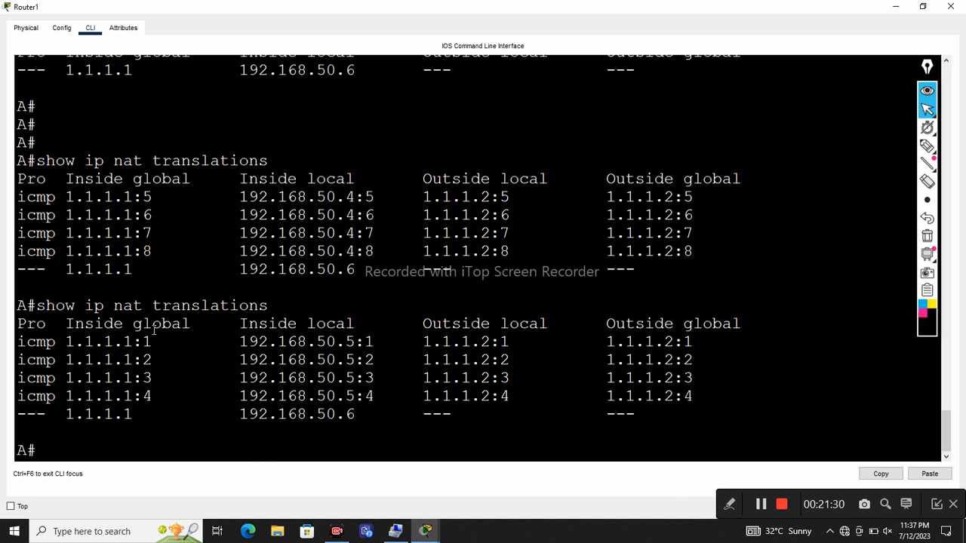
left_click_drag(142, 342, 157, 398)
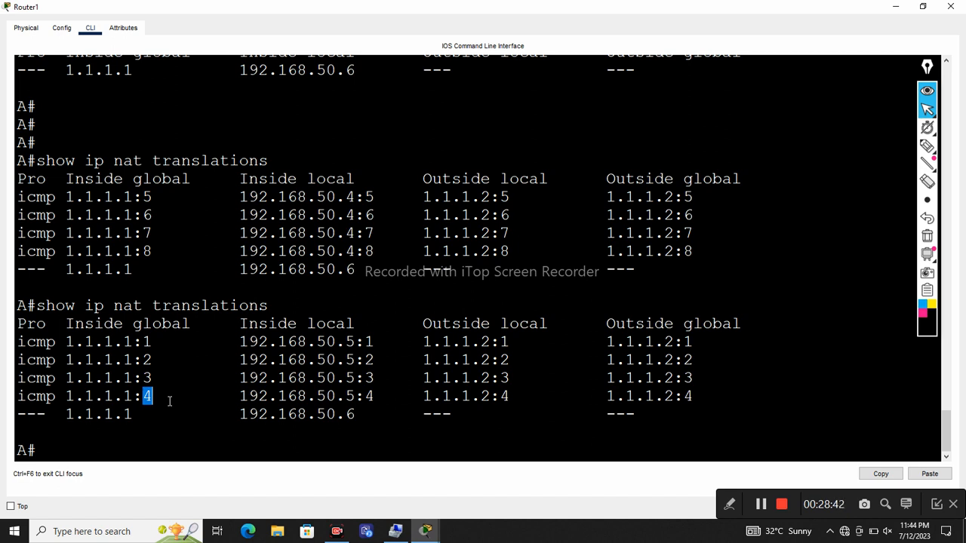
Enter global configuration mode on Router1 with conf t
left_click(202, 429)
key("Return")
key("Return")
key("Return")
type("conf t")
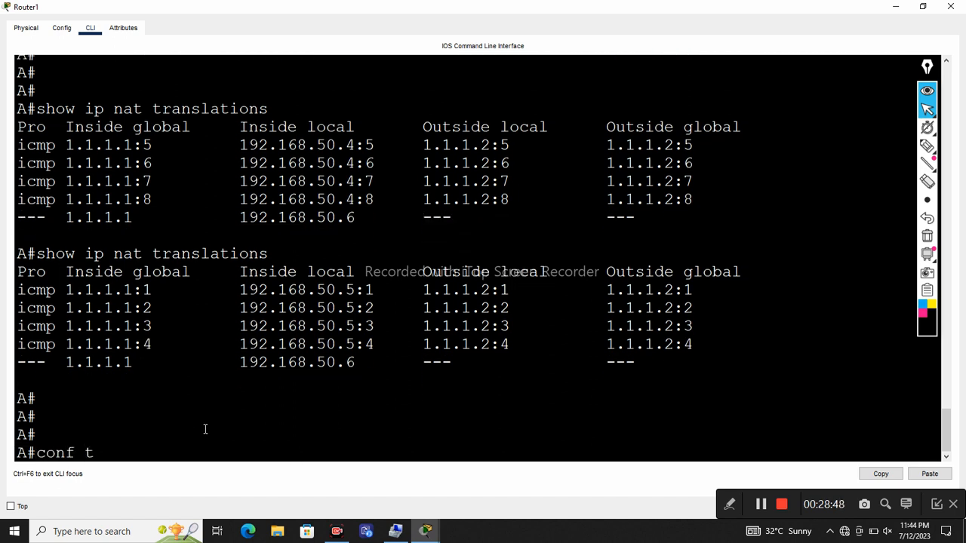
key("Return")
key("Return")
key("Return")
key("Return")
key("Return")
Remove the static NAT mapping of 192.168.50.4 to 1.1.1.1 using the no form of its command
key("Up")
key("Up")
key("Up")
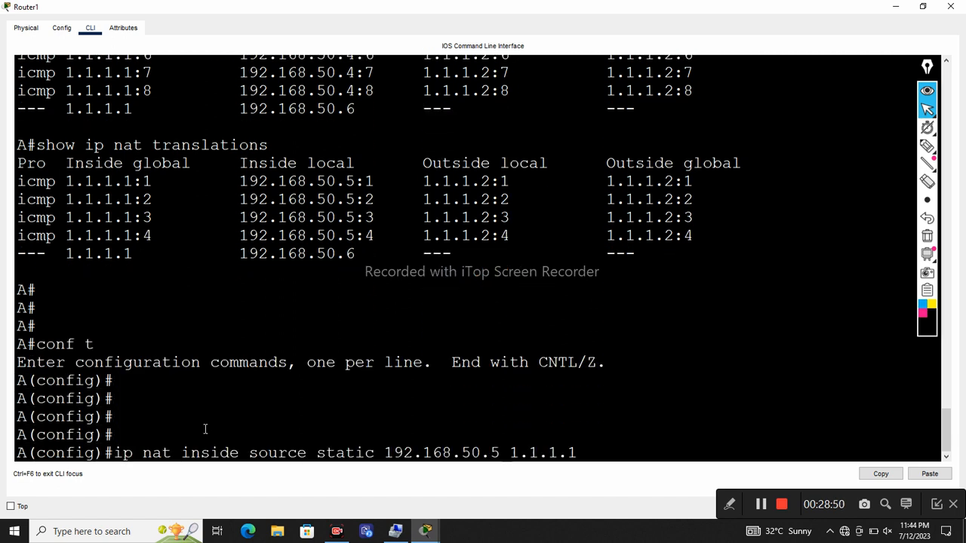
key("Up")
key("Up")
key("Home")
type("no")
key("Return")
Remove the static NAT mapping of 192.168.50.6 to 1.1.1.1
key("Up")
key("Up")
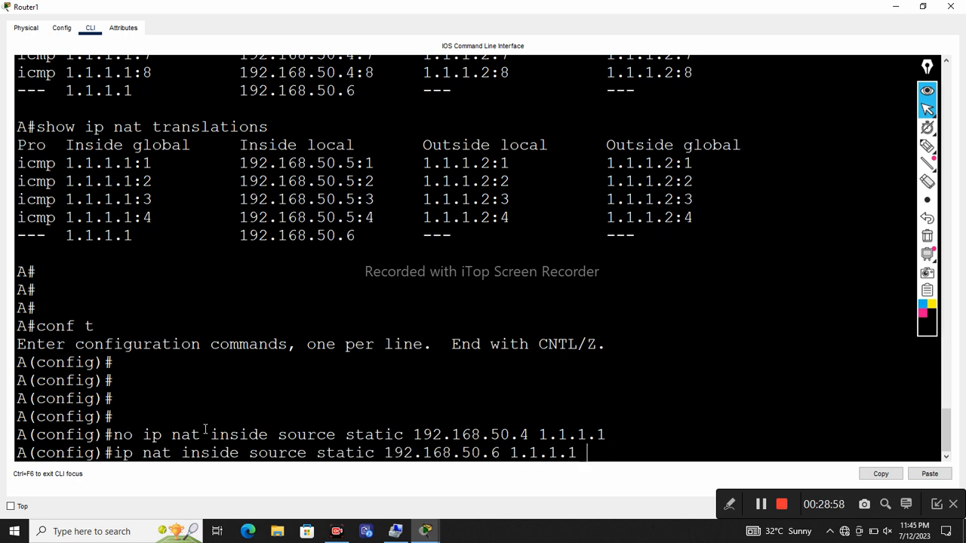
key("Home")
type("no")
key("Return")
Edit the recalled command and run no ip nat inside source static 192.168.50.5 1.1.1.1 to remove that mapping
key("Up")
key("Up")
key("Up")
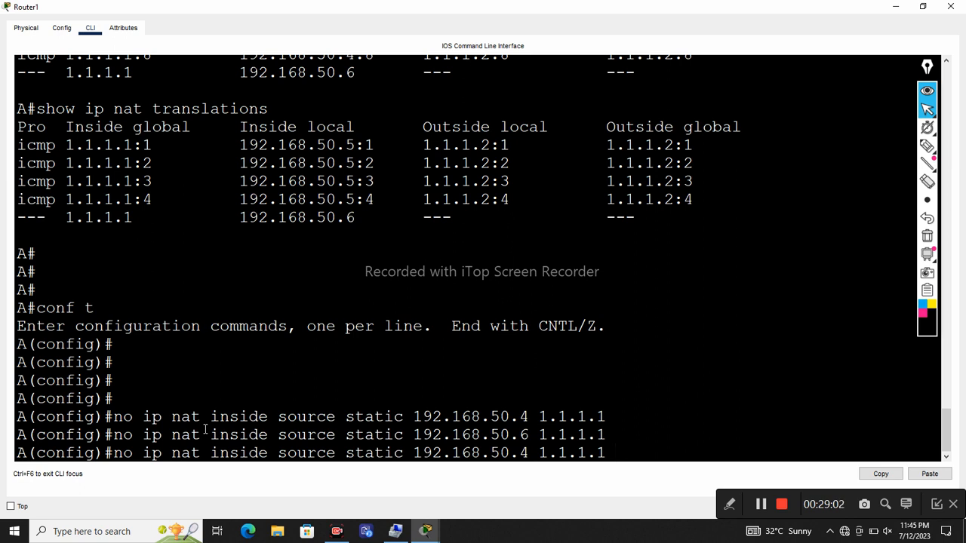
key("Down")
key("Down")
key("Left")
key("Left")
key("Left")
key("Left")
key("Left")
key("Left")
key("Left")
key("Left")
key("BackSpace")
type("3")
key("BackSpace")
type("5")
key("Home")
type("no")
key("BackSpace")
key("BackSpace")
key("BackSpace")
key("Return")
key("Return")
key("Return")
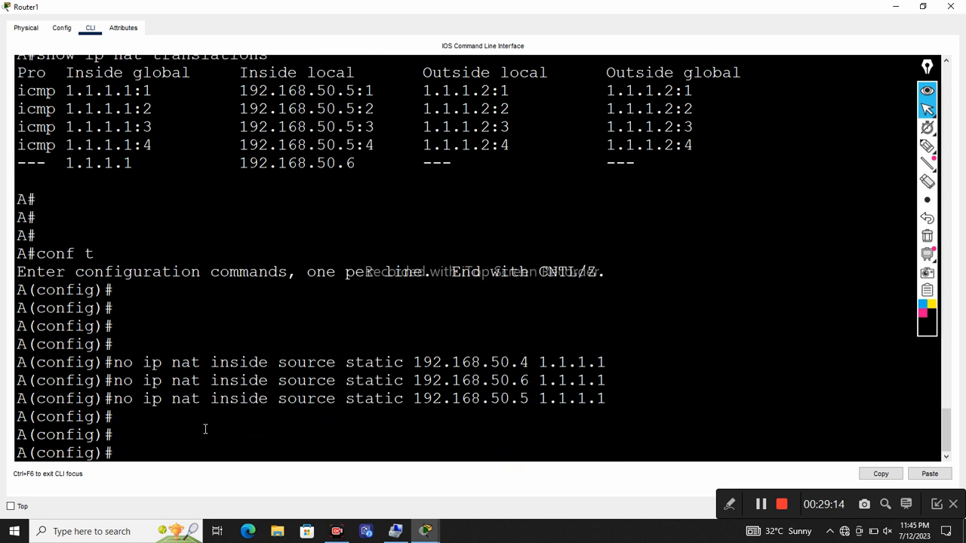
Check the NAT translation table from configuration mode with do sh ip nat tran
type("do sh ip nat tran")
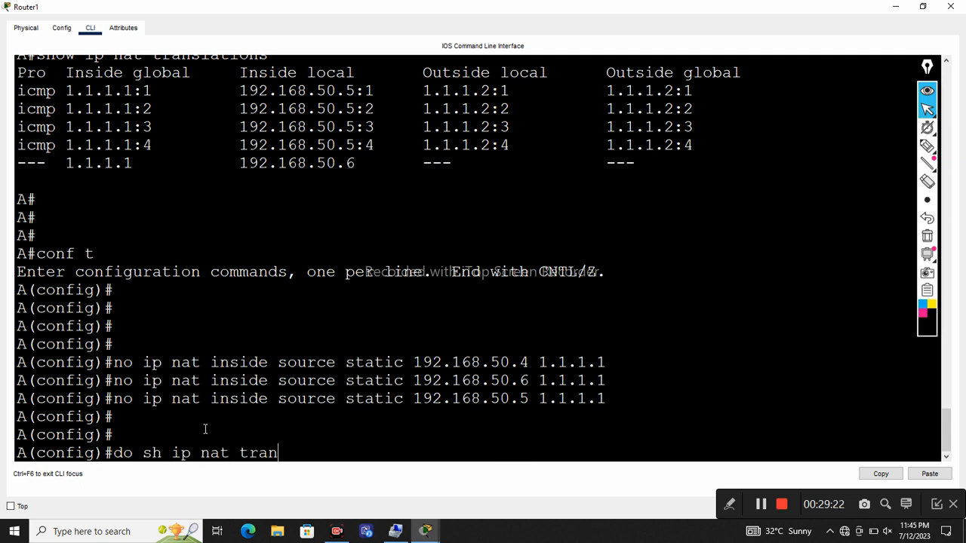
key("Return")
key("Return")
key("Return")
key("Return")
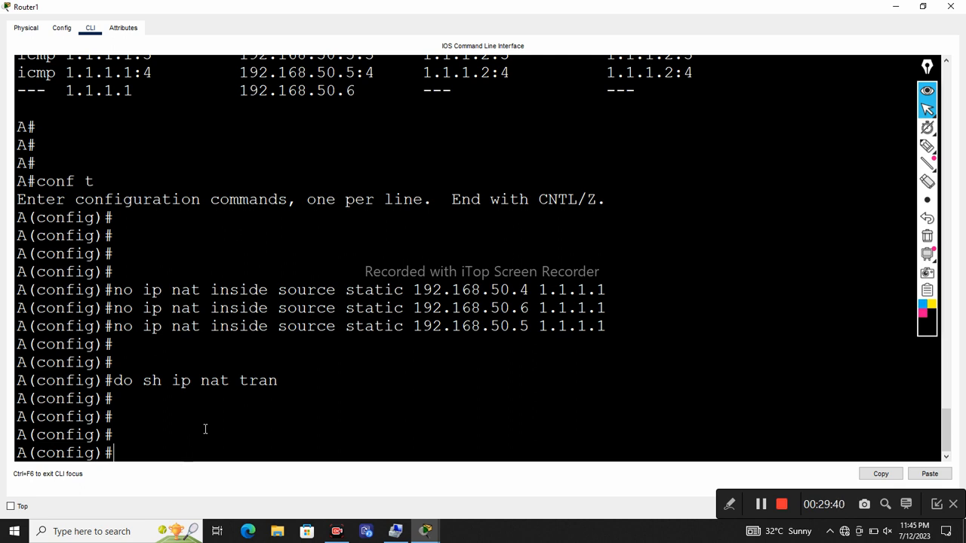
List the available ip nat options with the context help and clear the unfinished command
type("ip nat ?")
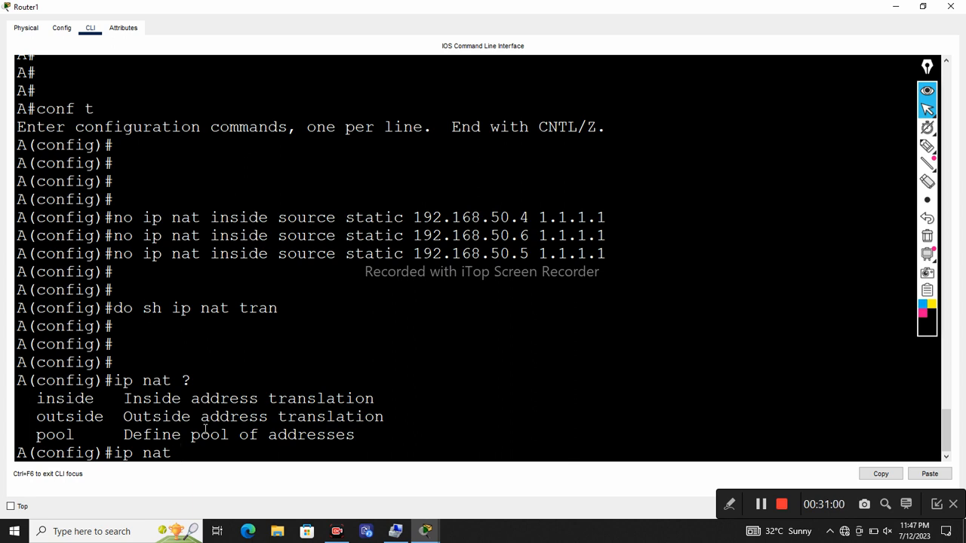
key("BackSpace")
key("BackSpace")
key("BackSpace")
key("BackSpace")
key("BackSpace")
key("BackSpace")
key("BackSpace")
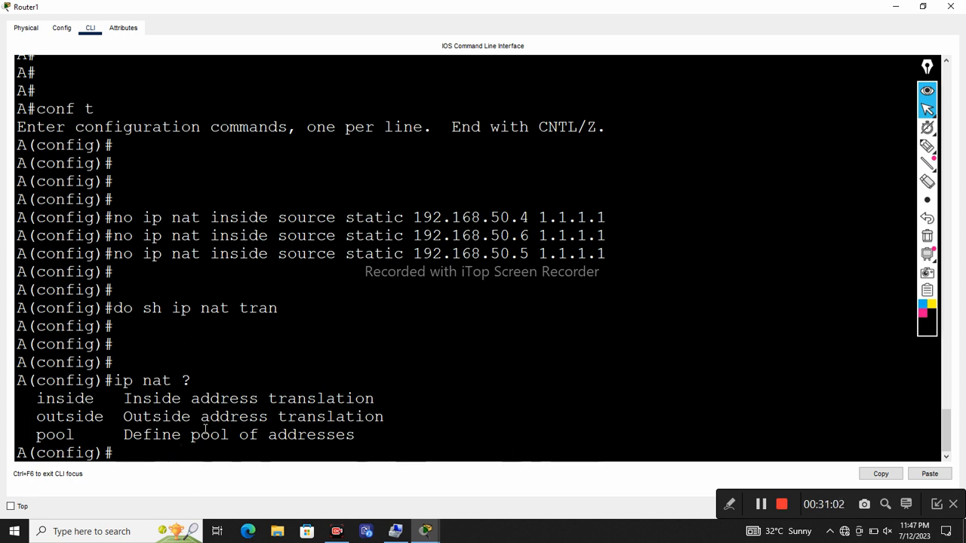
Create standard access list 5 permitting 192.168.50.4 with wildcard mask 0.0.0.3, consulting the context help for the permit options
type("acc")
key("Tab")
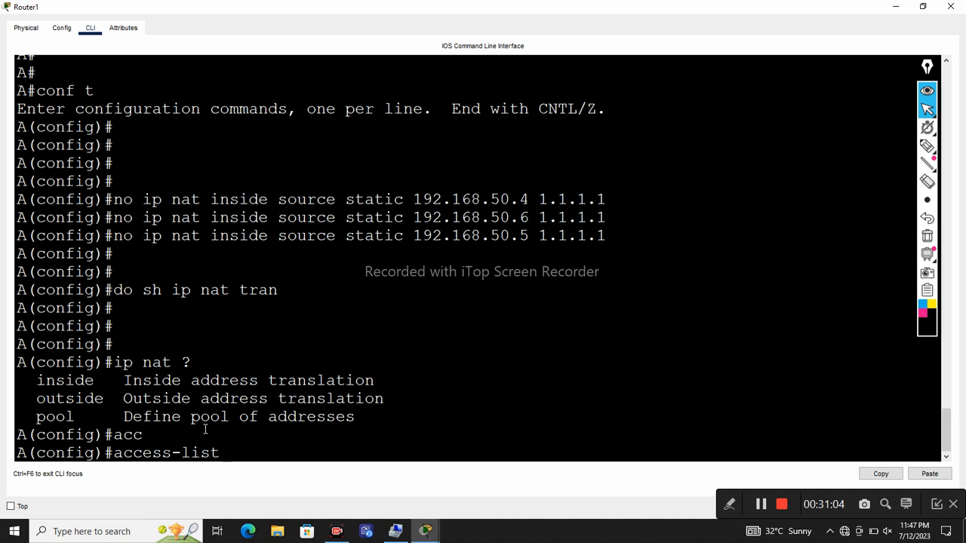
type("7")
key("BackSpace")
type("5 per")
key("Tab")
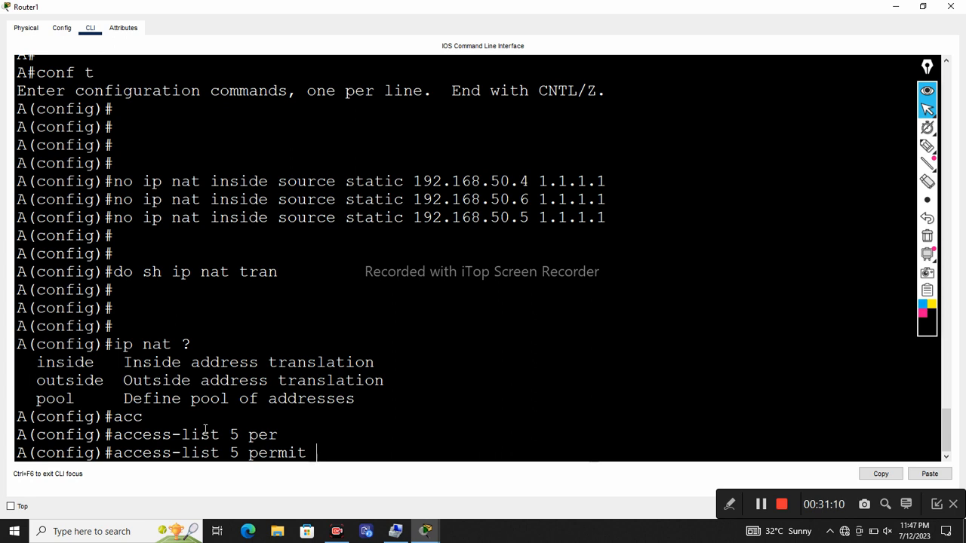
type("?")
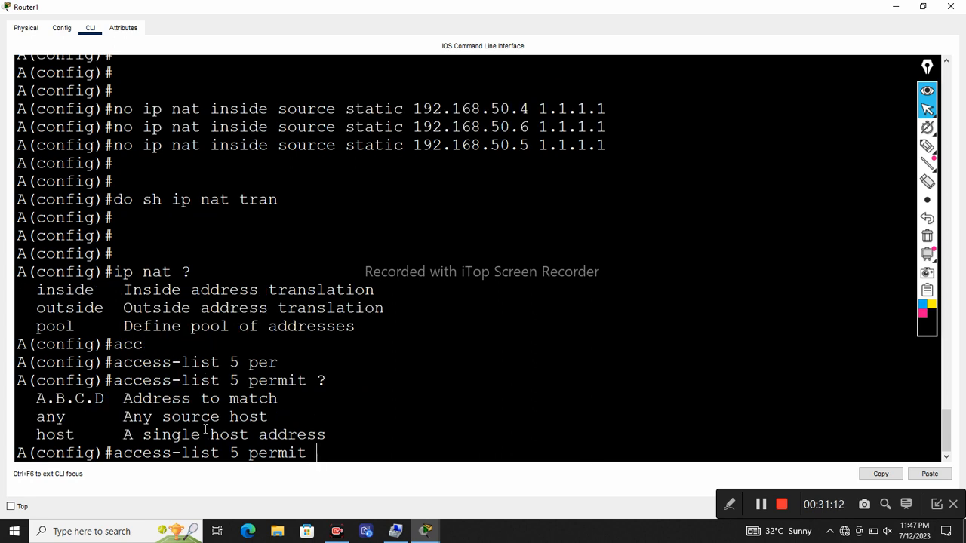
type("192.168.50.4 0")
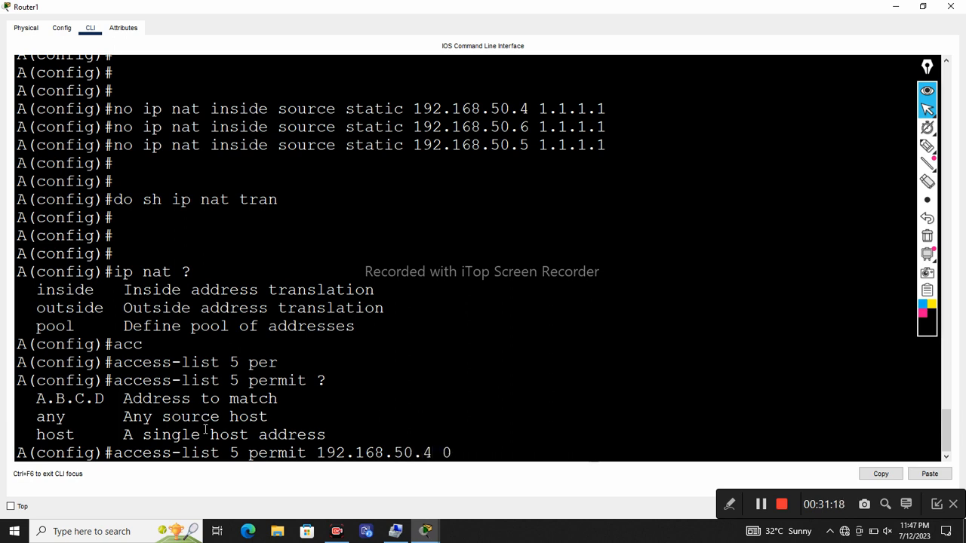
type(".0.0.3")
key("Return")
key("Return")
key("Return")
key("Return")
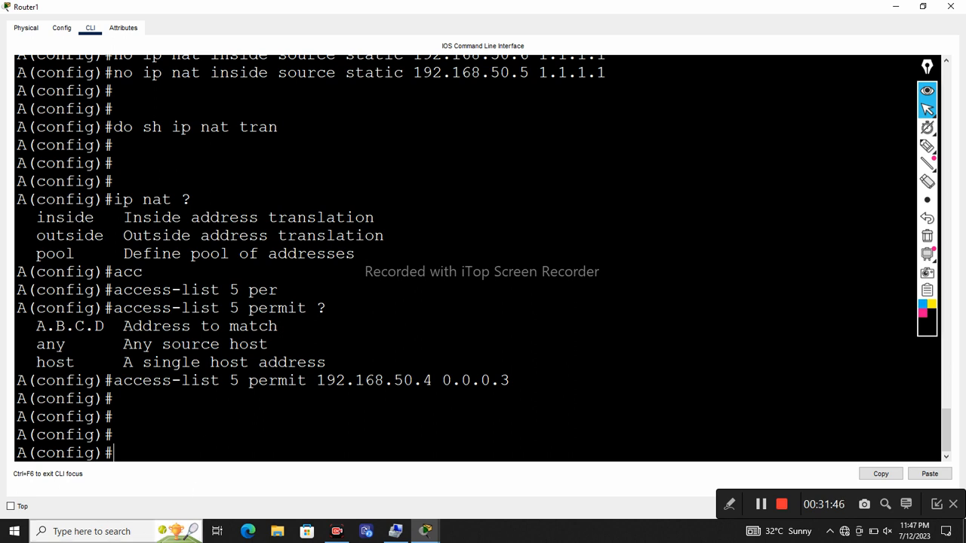
left_click(150, 532)
left_click(533, 524)
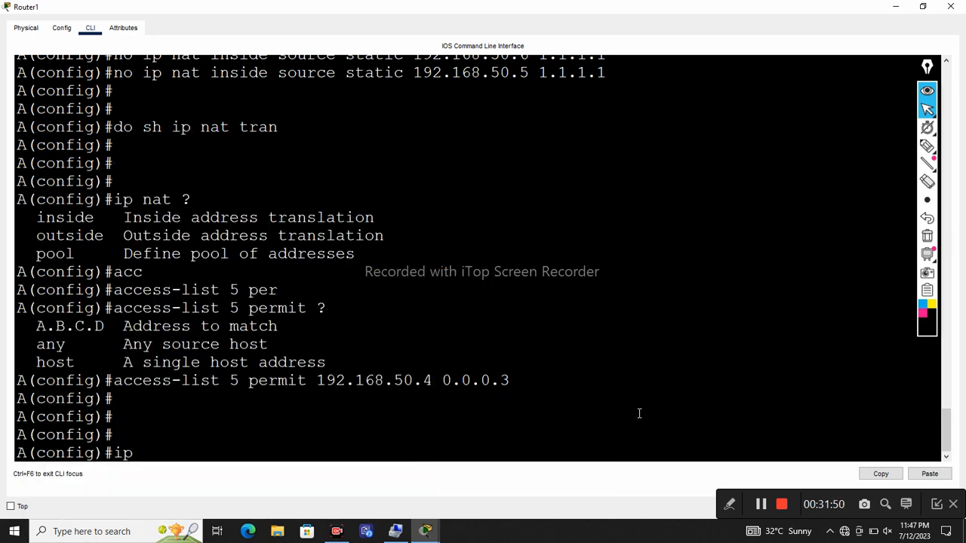
Begin an ip nat pool command with the pool name ccna-pool, consulting the context help for each parameter
type("na")
key("Tab")
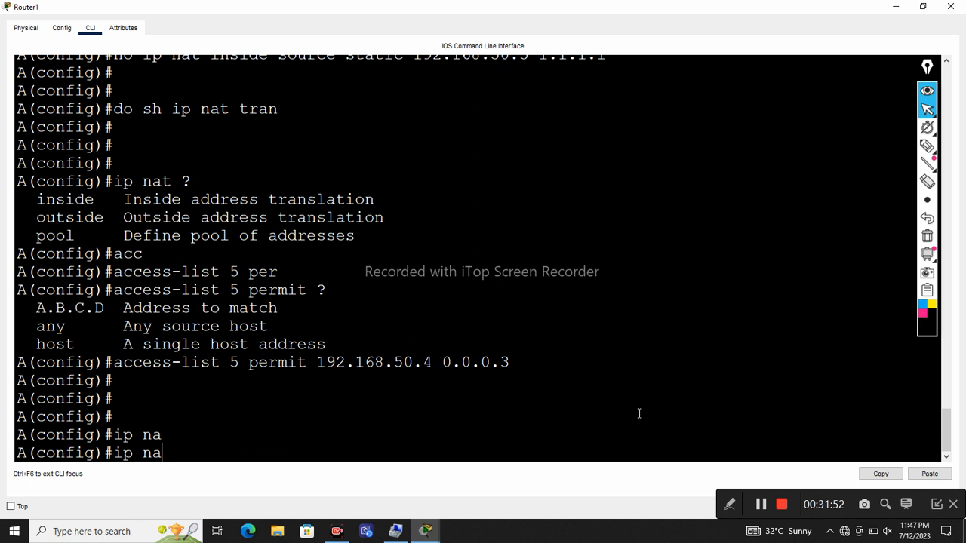
type("t")
key("Tab")
type("?poo")
key("Tab")
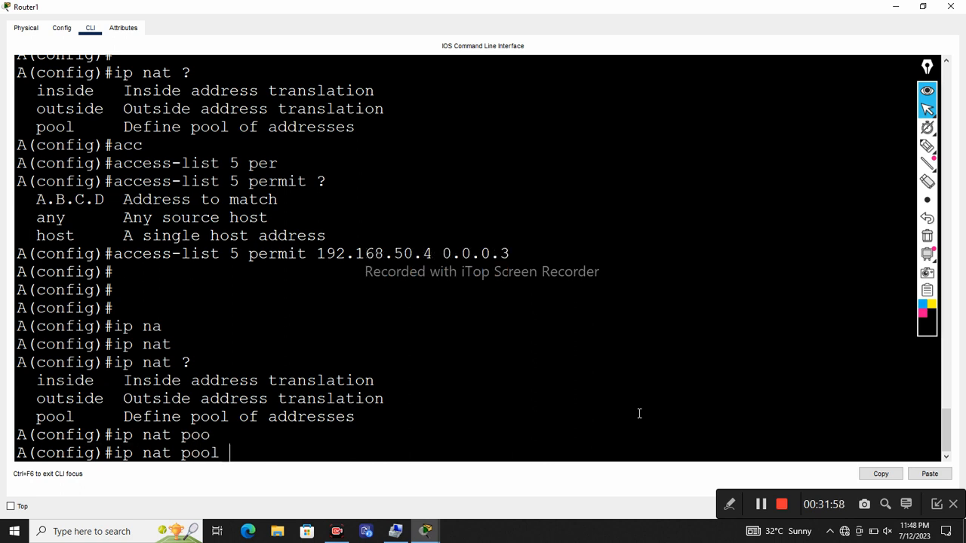
type("?")
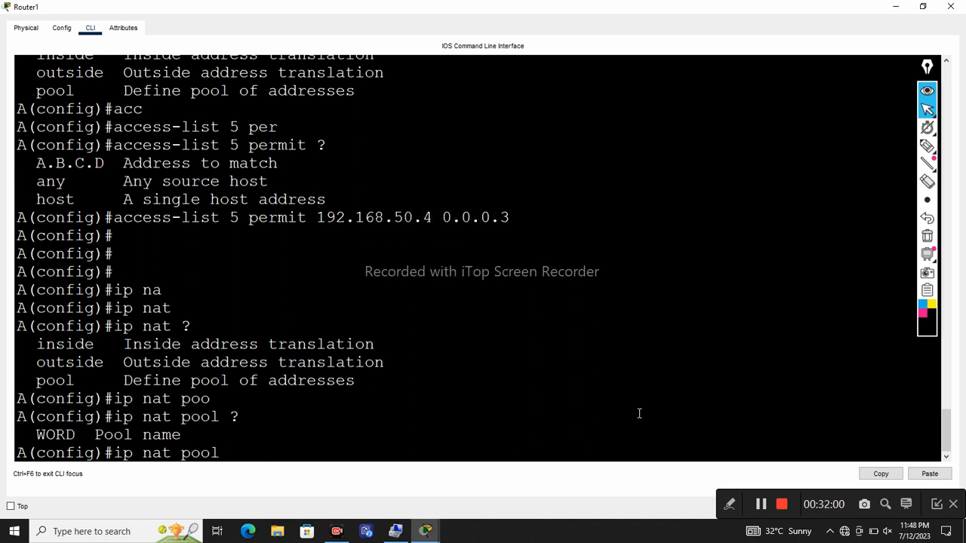
type("ccna-pool ?")
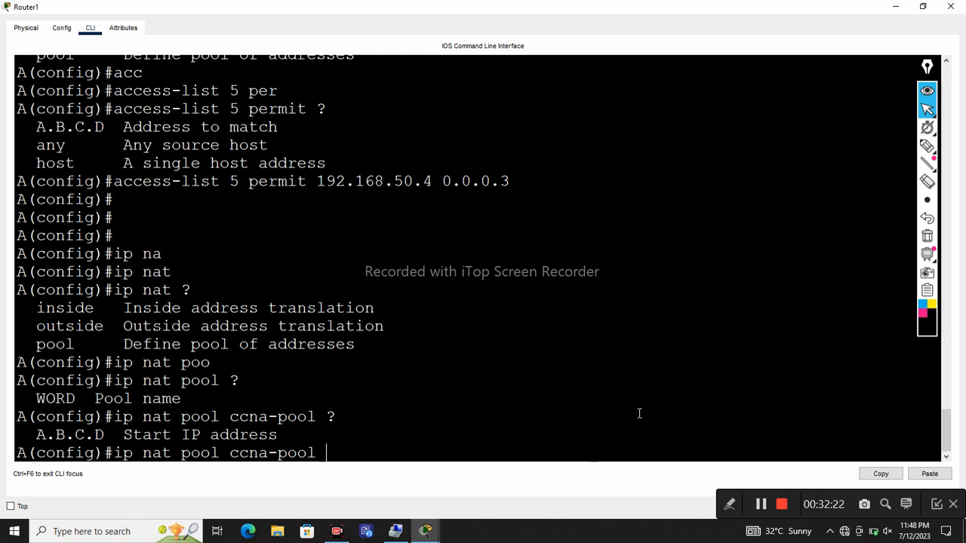
Enter 192.168.50.4 as the pool's start address and 192.168.50.7 as its end address, checking the context help
type("192.16860.")
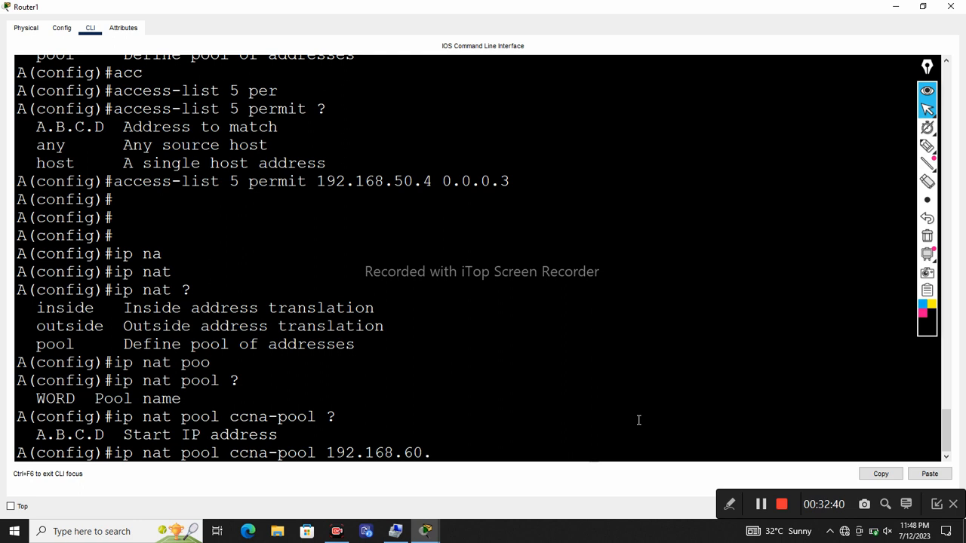
key("BackSpace")
key("BackSpace")
type("50.4 ?")
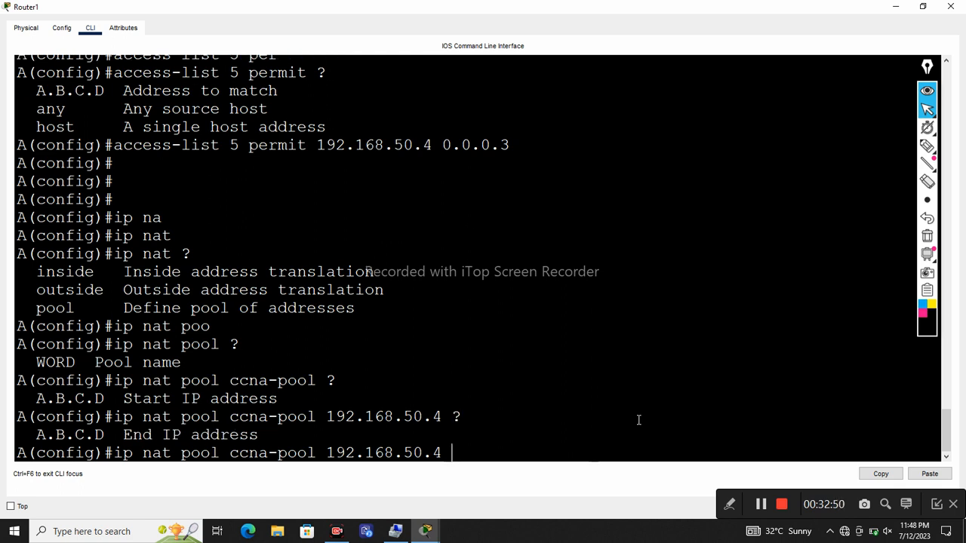
type("192.168")
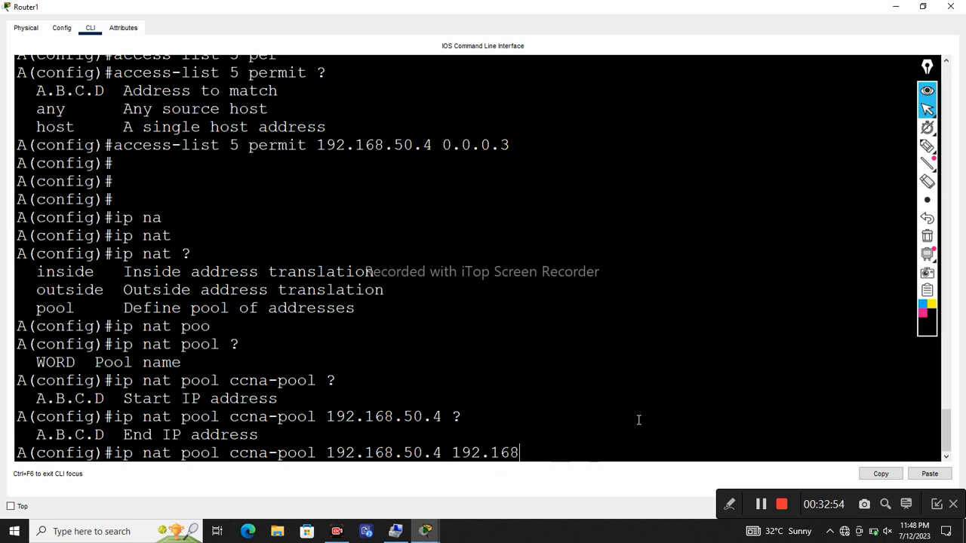
type(".50.7")
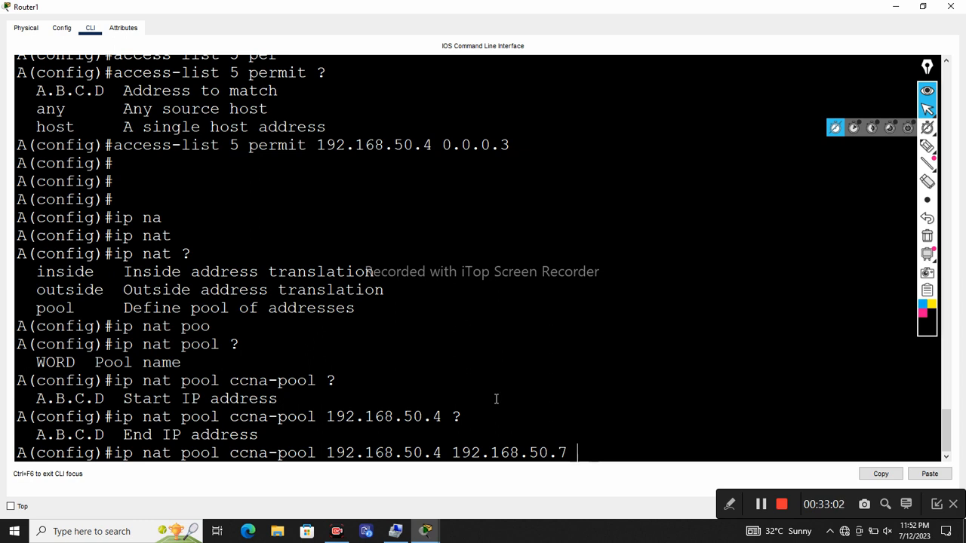
type("?")
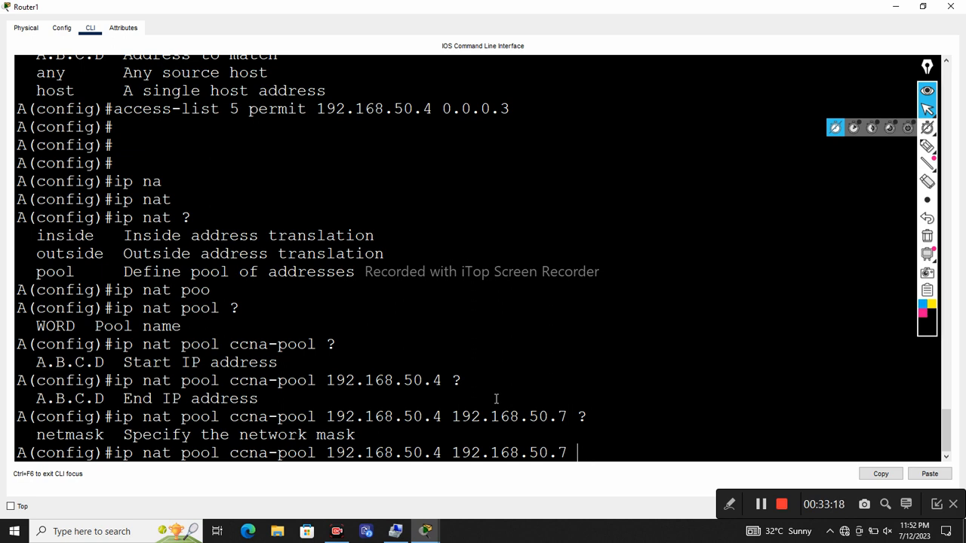
Add the netmask parameter with the value 255.255.255.0 to the unfinished pool command
type("net")
key("Tab")
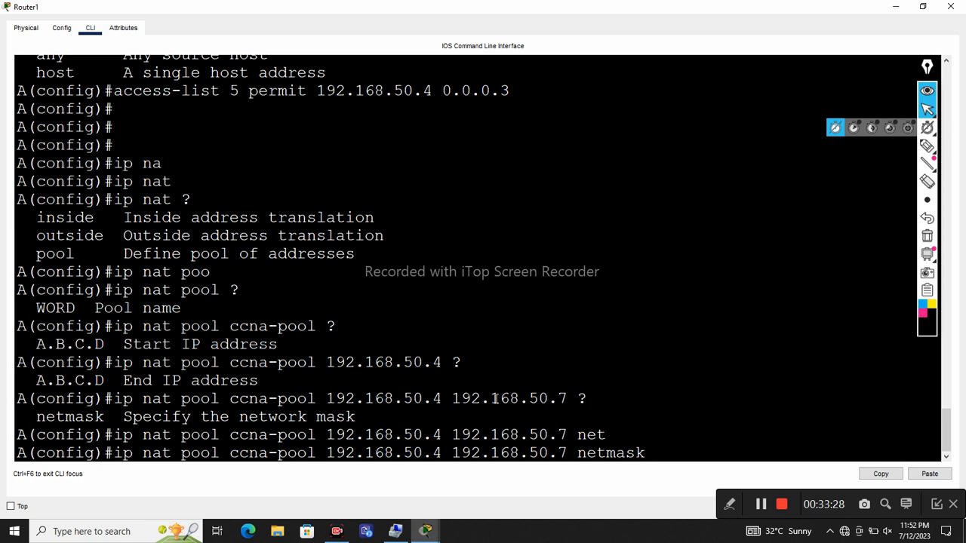
type("55.255.255.0")
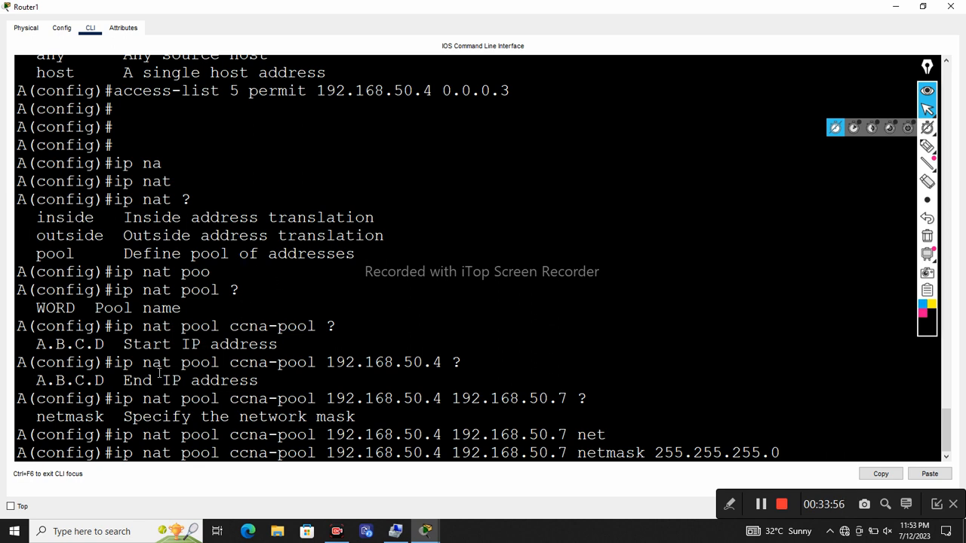
Compare the pool's addresses with access list 5, and replace the range in the unfinished command with 1.1.1.10 to 1.1.1.13
left_click_drag(316, 92, 526, 105)
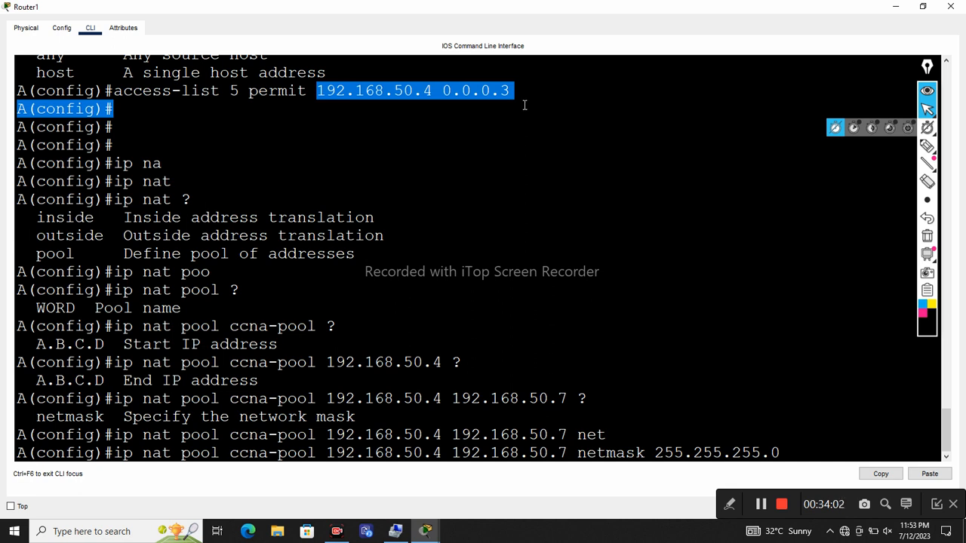
left_click_drag(115, 453, 173, 456)
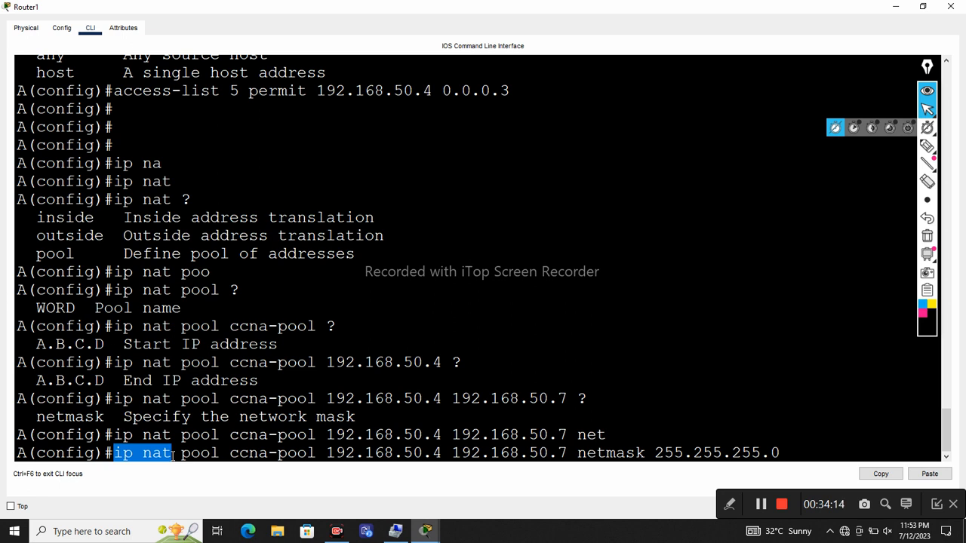
left_click_drag(182, 454, 221, 451)
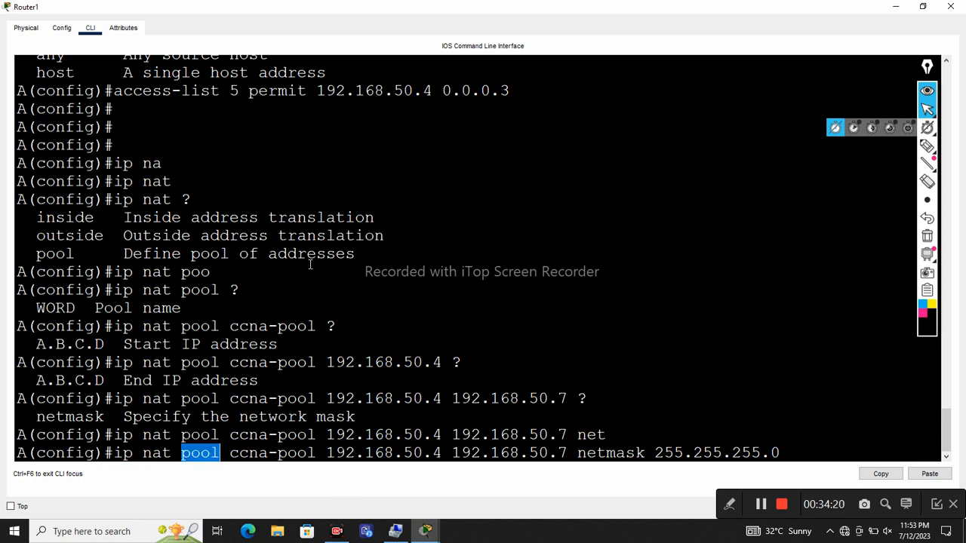
left_click_drag(308, 90, 414, 91)
left_click_drag(356, 453, 451, 453)
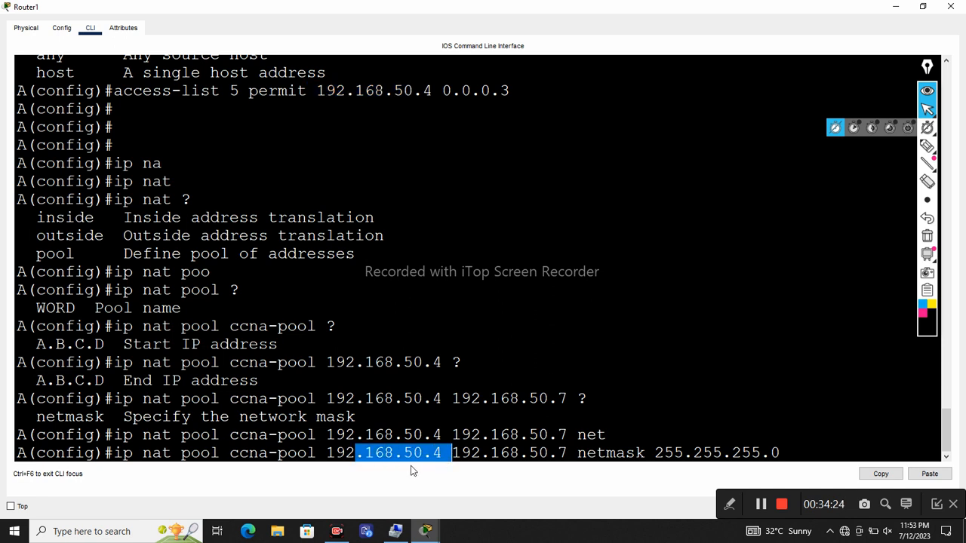
left_click(414, 471)
key("Left")
key("Left")
key("Left")
key("Left")
key("Left")
key("Left")
key("Left")
key("Left")
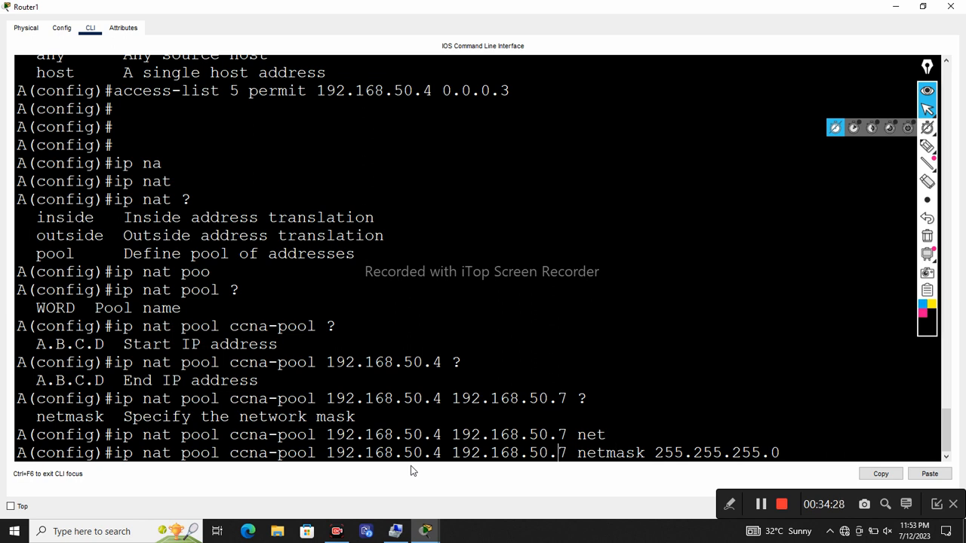
key("BackSpace")
key("BackSpace")
key("BackSpace")
key("BackSpace")
key("BackSpace")
key("BackSpace")
key("BackSpace")
key("BackSpace")
key("BackSpace")
key("BackSpace")
key("BackSpace")
key("BackSpace")
key("BackSpace")
key("BackSpace")
key("BackSpace")
key("BackSpace")
key("BackSpace")
key("BackSpace")
key("BackSpace")
key("BackSpace")
key("BackSpace")
key("BackSpace")
key("BackSpace")
key("BackSpace")
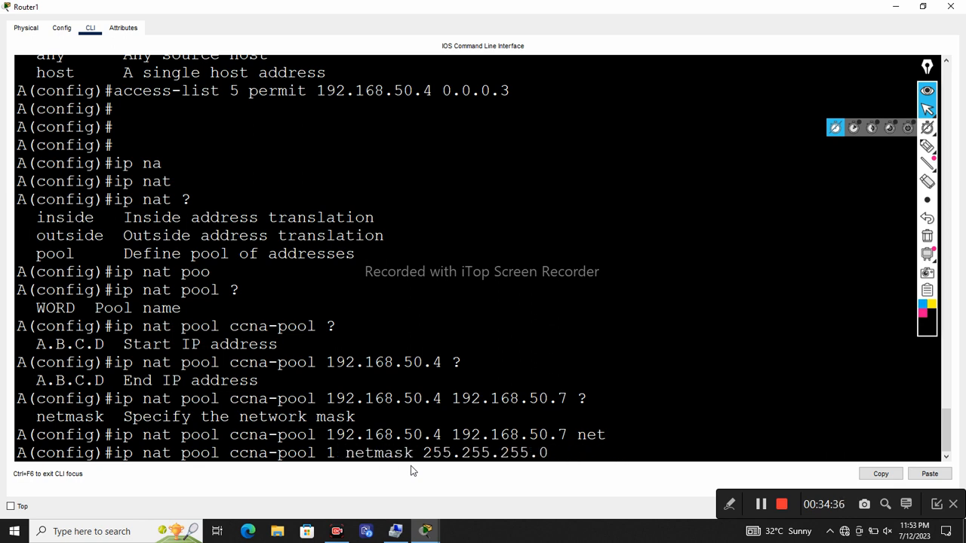
type(".1.1.")
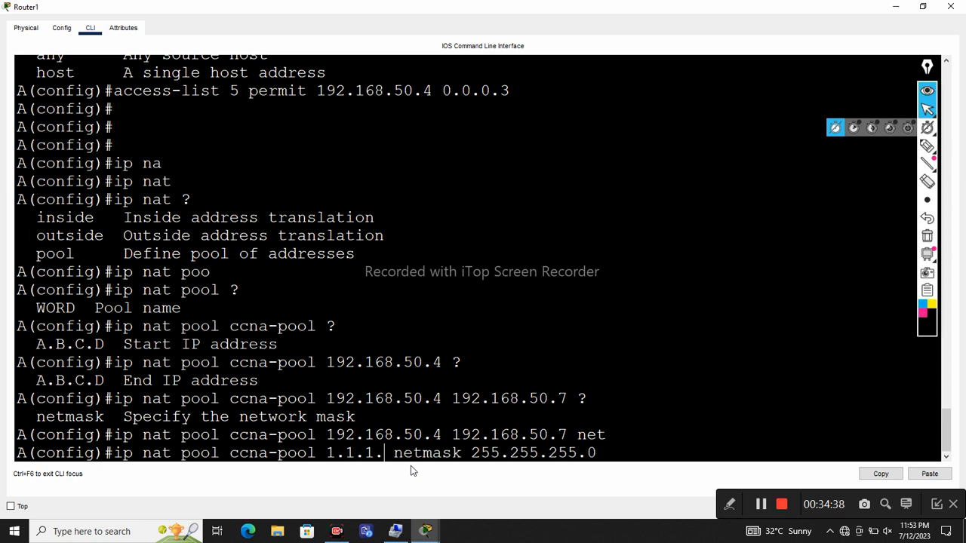
type("10 1.1.1.")
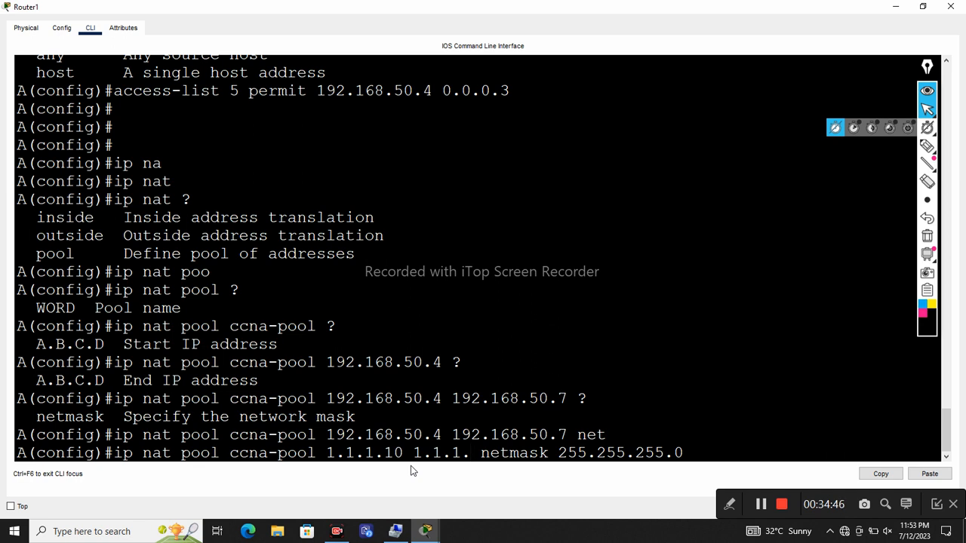
type("13")
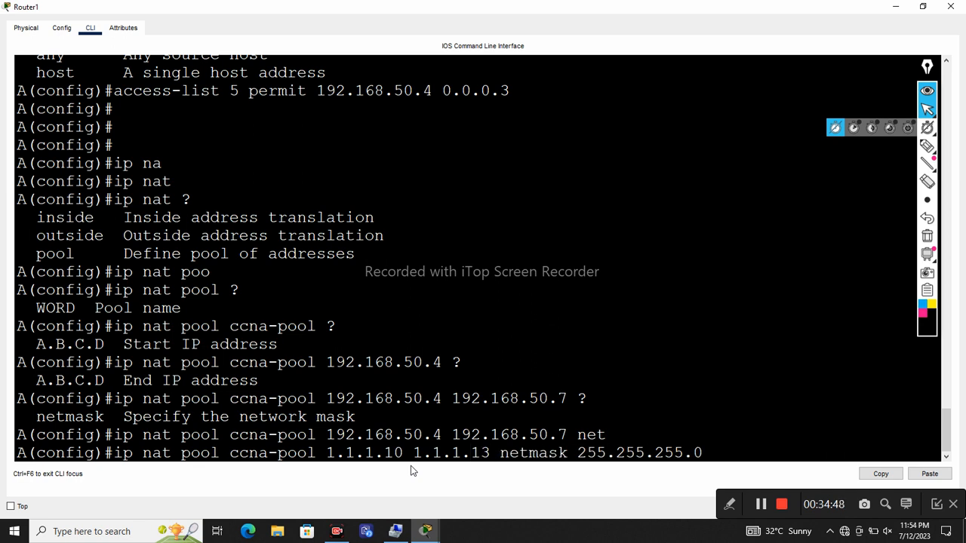
Change the netmask in the pool command to 255.0.0.0 and run the command to define ccna-pool
key("Right")
key("Right")
key("Right")
key("Right")
key("Right")
key("Right")
key("Right")
key("Right")
key("Right")
key("Right")
key("Right")
key("Right")
key("Right")
key("Right")
key("Right")
key("Right")
key("Right")
key("Right")
key("Right")
key("Right")
key("Left")
key("BackSpace")
key("BackSpace")
key("BackSpace")
type("0")
key("Left")
key("BackSpace")
key("BackSpace")
key("BackSpace")
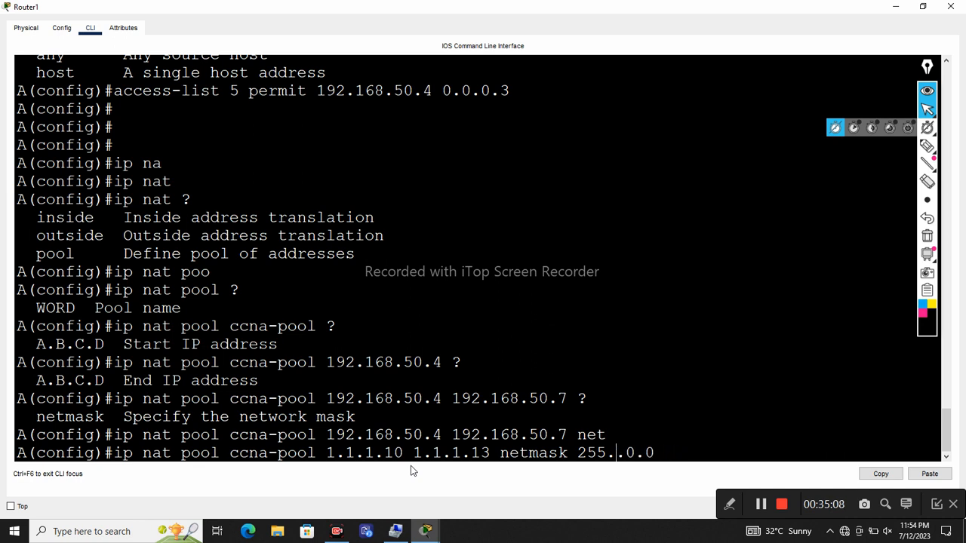
type("0")
key("Return")
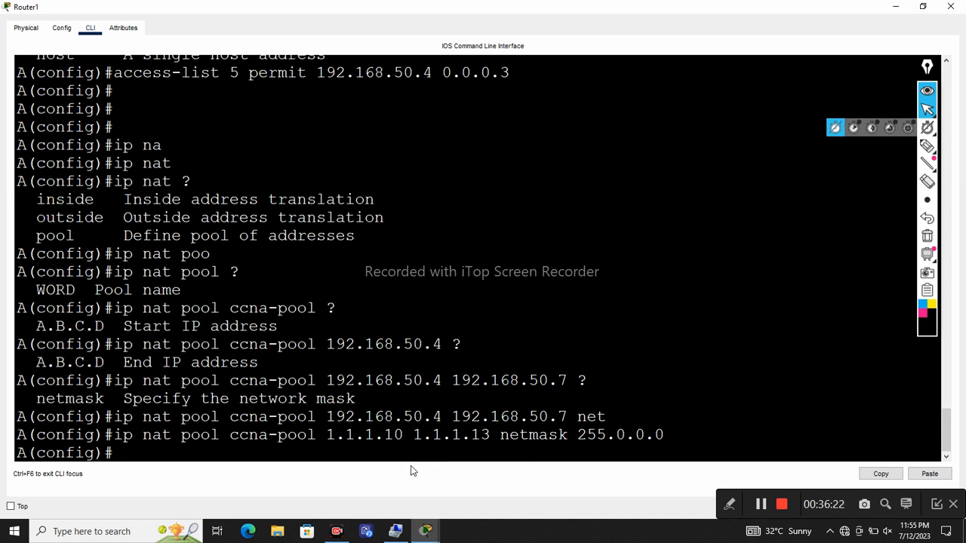
Begin a new ip nat command at a fresh configuration prompt
key("Return")
type("ip na")
key("Tab")
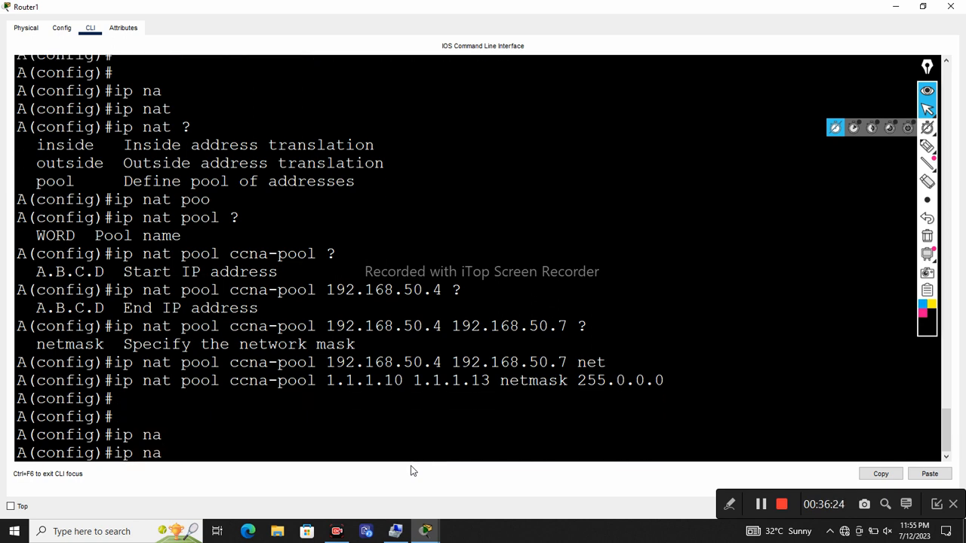
type("t")
key("Tab")
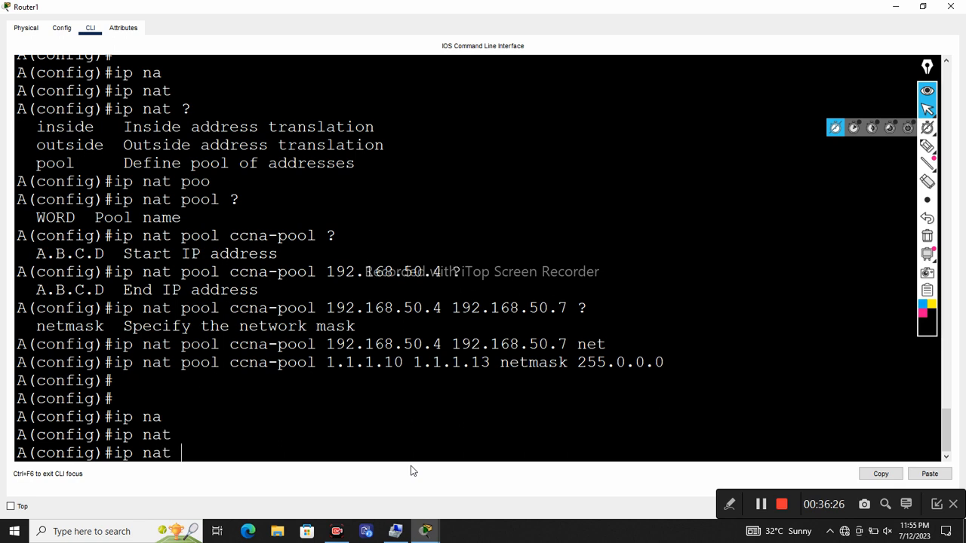
type("p")
key("Tab")
type("?")
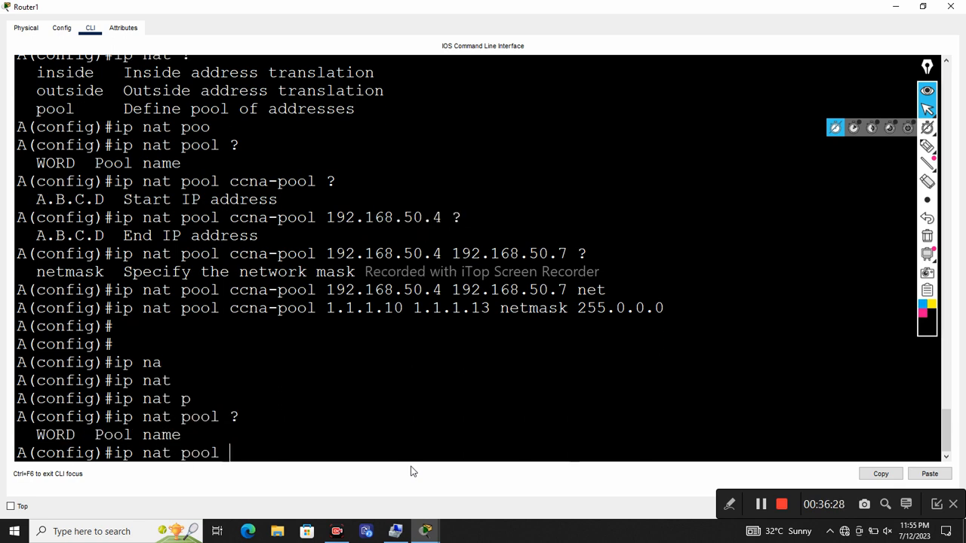
type("ccn")
key("Tab")
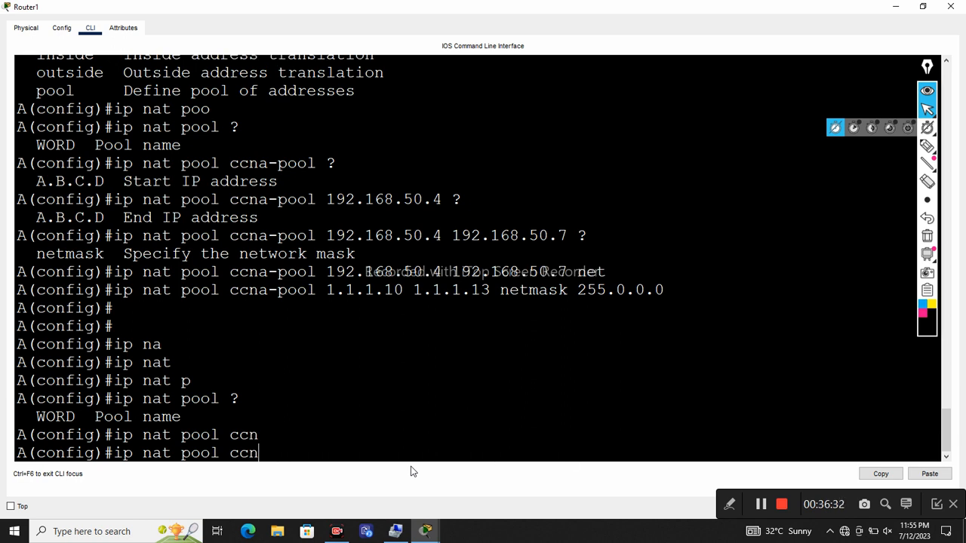
key("BackSpace")
key("BackSpace")
key("BackSpace")
key("BackSpace")
key("BackSpace")
key("BackSpace")
key("BackSpace")
key("BackSpace")
Extend the command to ip nat inside source, listing the available options with the context help
type("?")
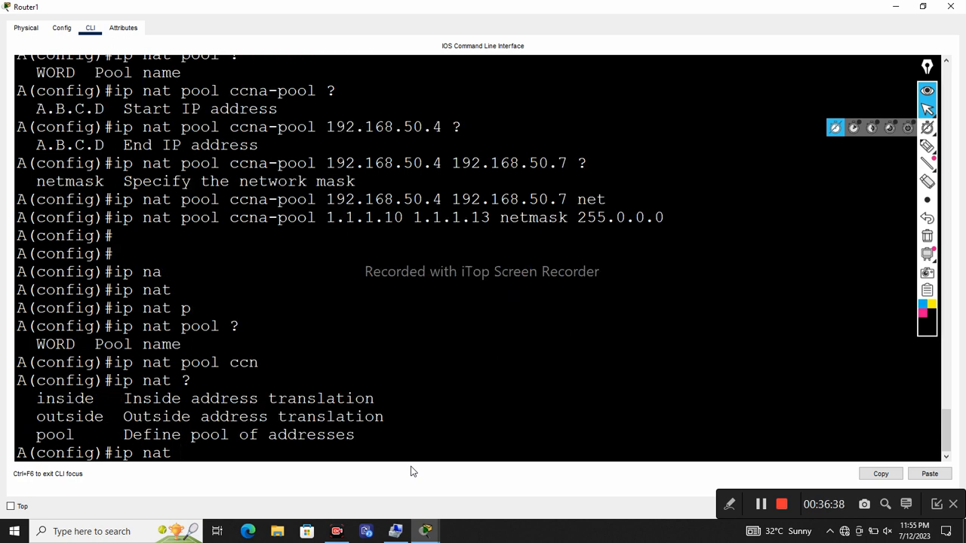
type("i")
key("Tab")
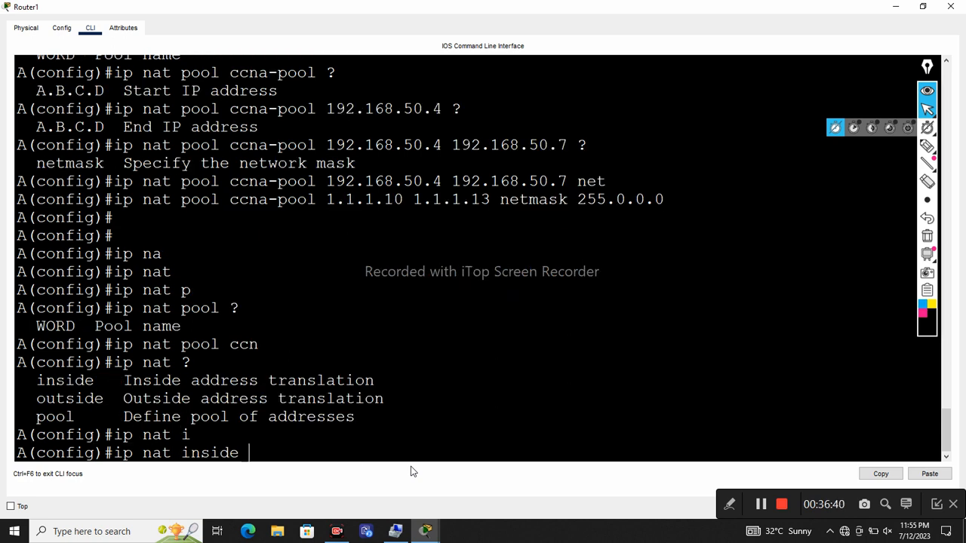
type("?")
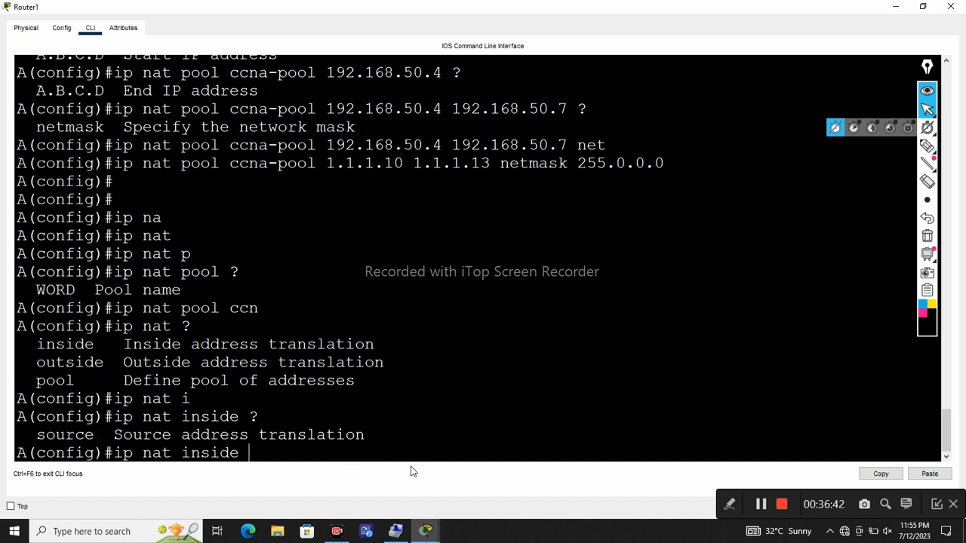
type("so")
key("Tab")
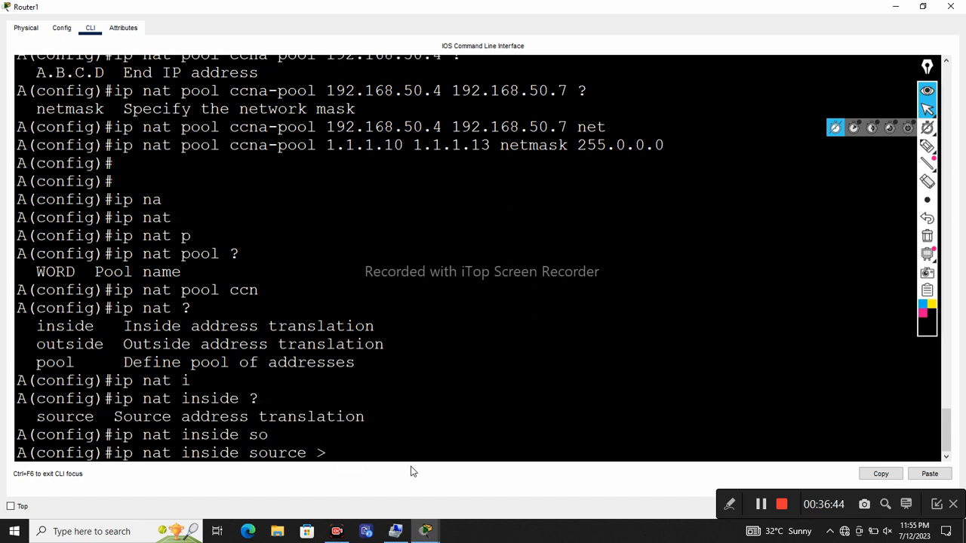
type("?")
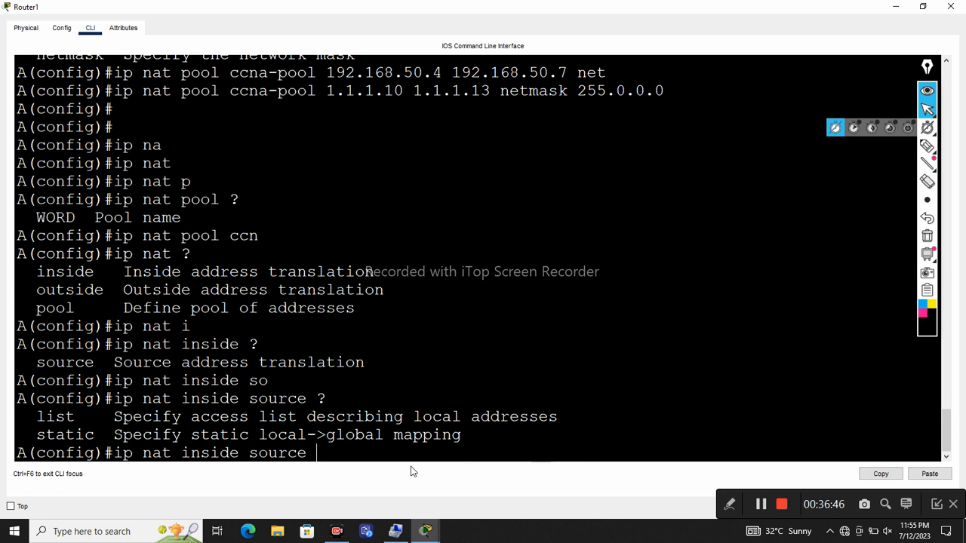
Extend the ip nat inside source command with list 5, checking the earlier configuration for the access list number and using context help for options
type("lis")
key("Tab")
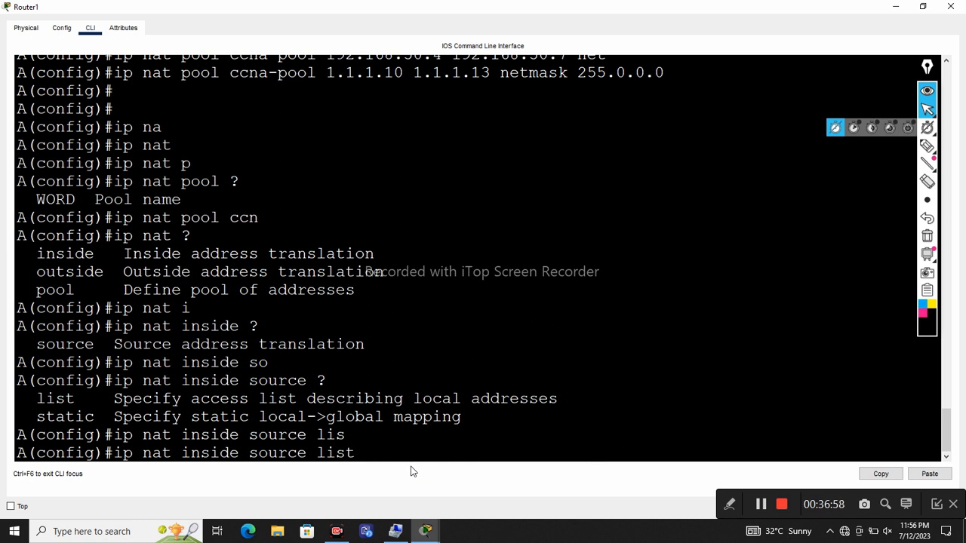
type("?")
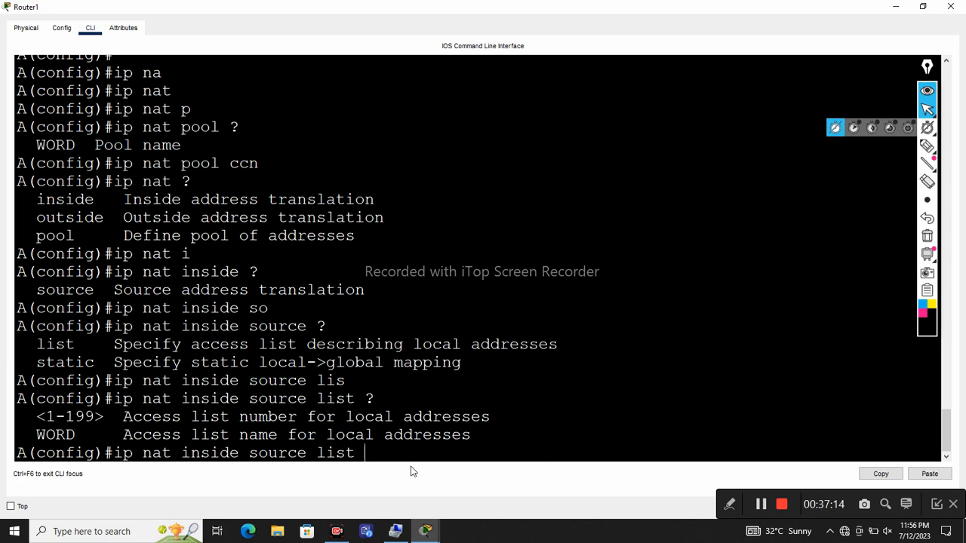
scroll(216, 303, "up", 5)
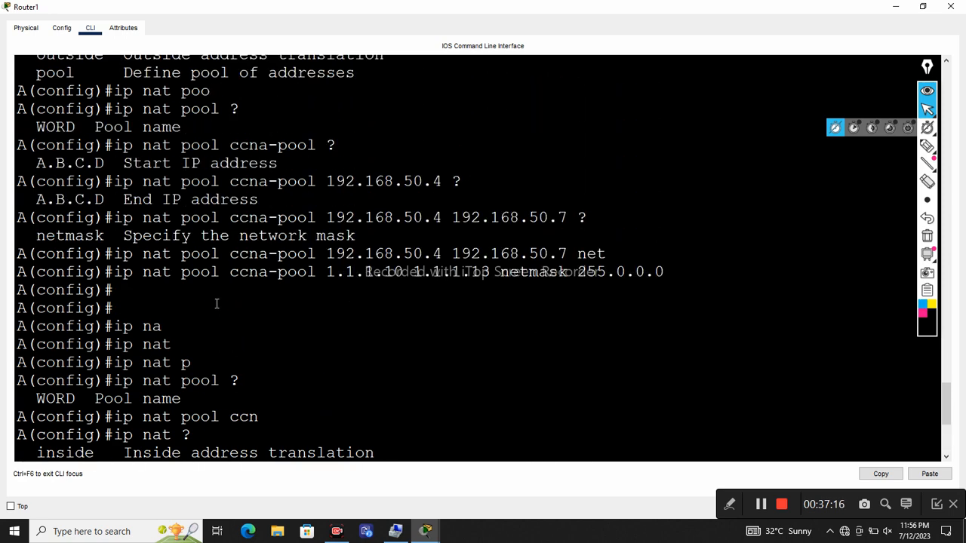
scroll(217, 303, "up", 4)
scroll(216, 303, "down", 4)
scroll(217, 303, "down", 5)
type("6")
key("BackSpace")
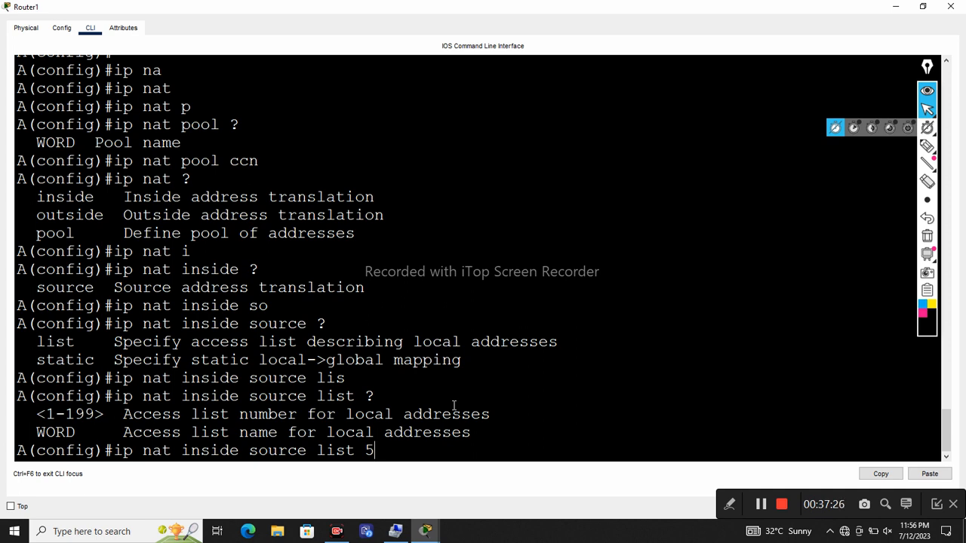
type("?")
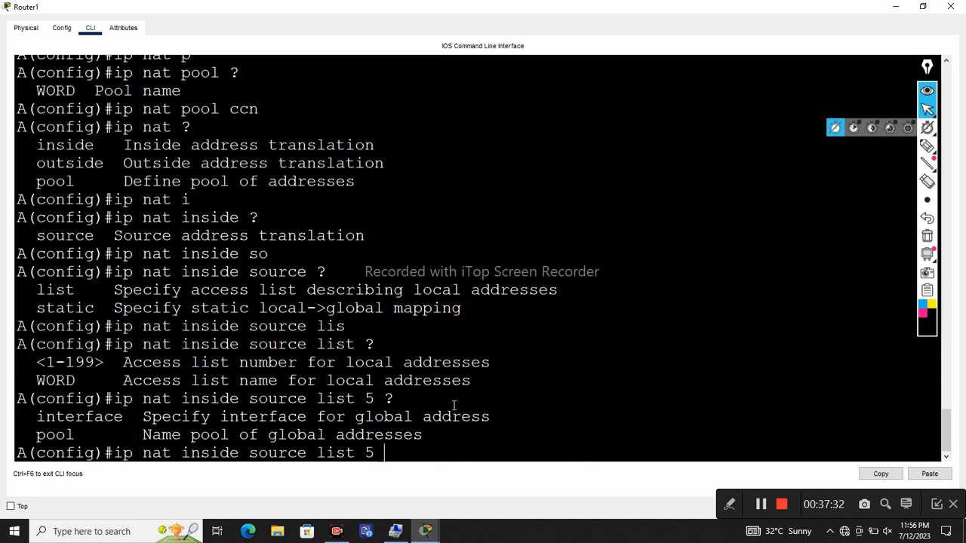
Complete the command with pool ccna-pool, check the pool name against its definition, and run it to bind access list 5 to the pool
type("ppo")
key("Tab")
type("?")
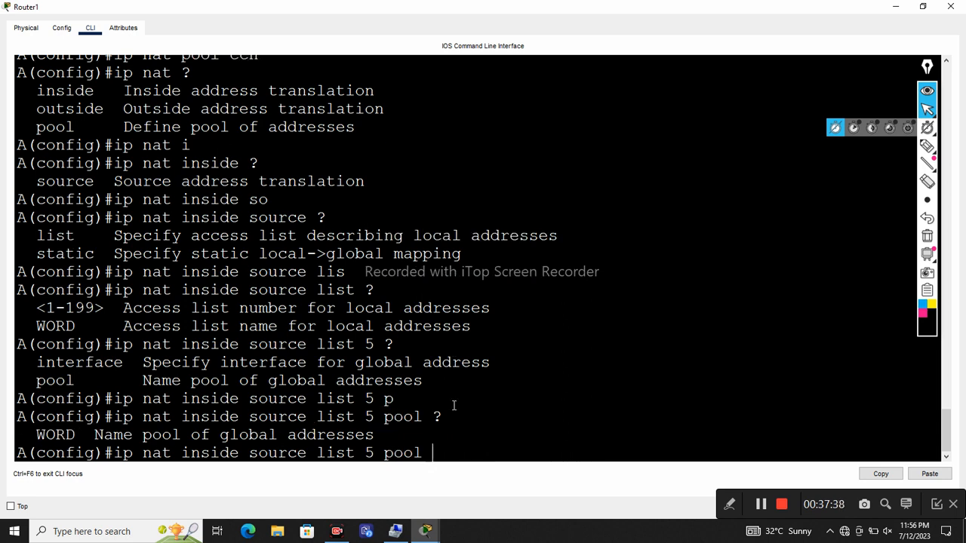
type("ccna-pool")
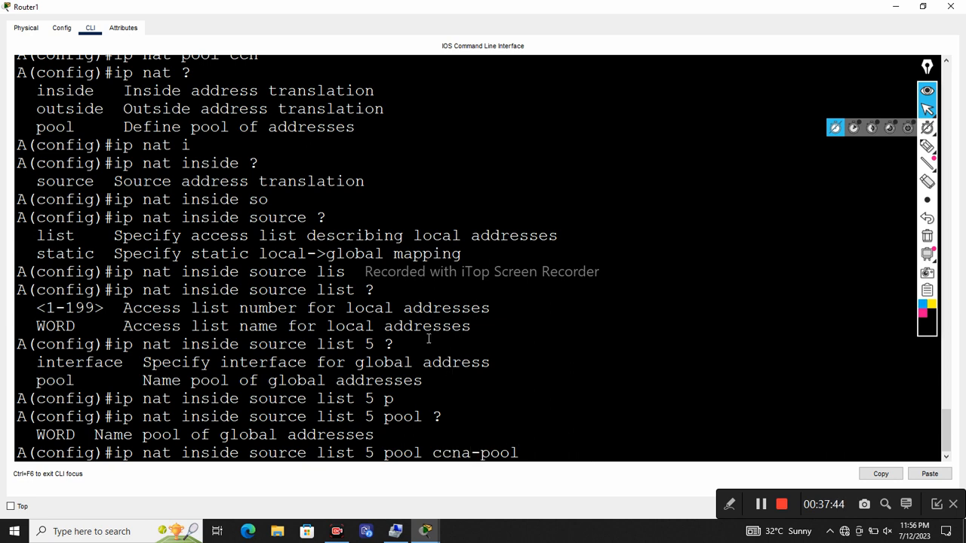
scroll(414, 319, "up", 5)
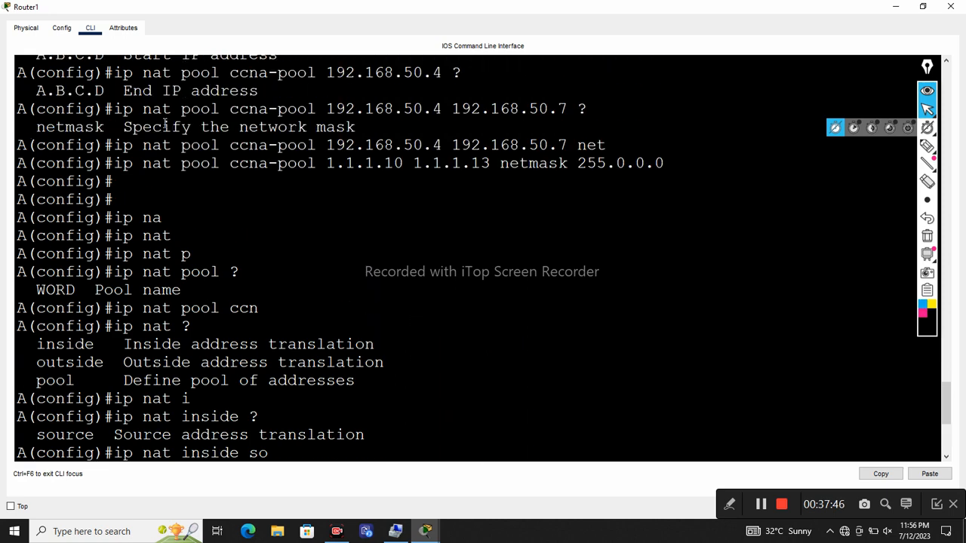
left_click_drag(230, 166, 316, 168)
scroll(287, 205, "down", 5)
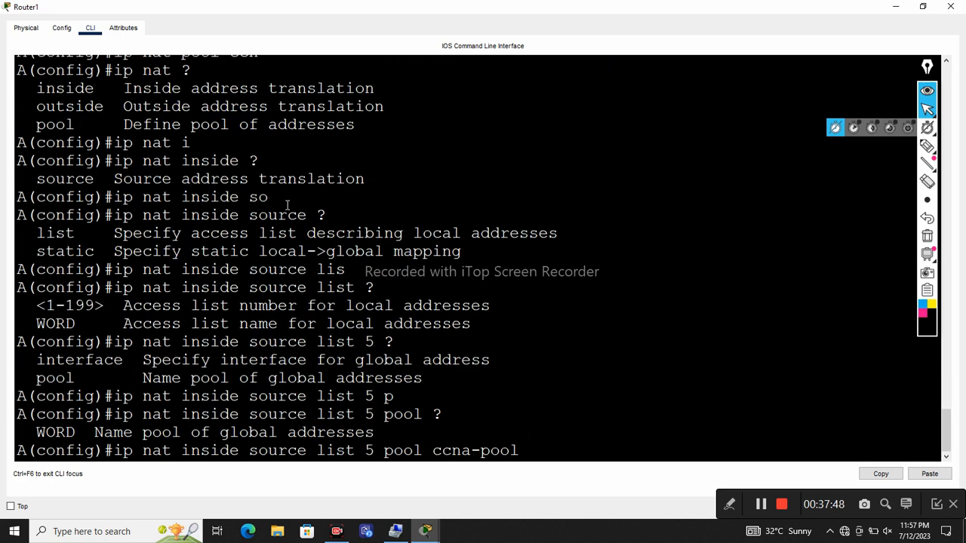
key("Return")
key("Return")
key("Return")
key("Return")
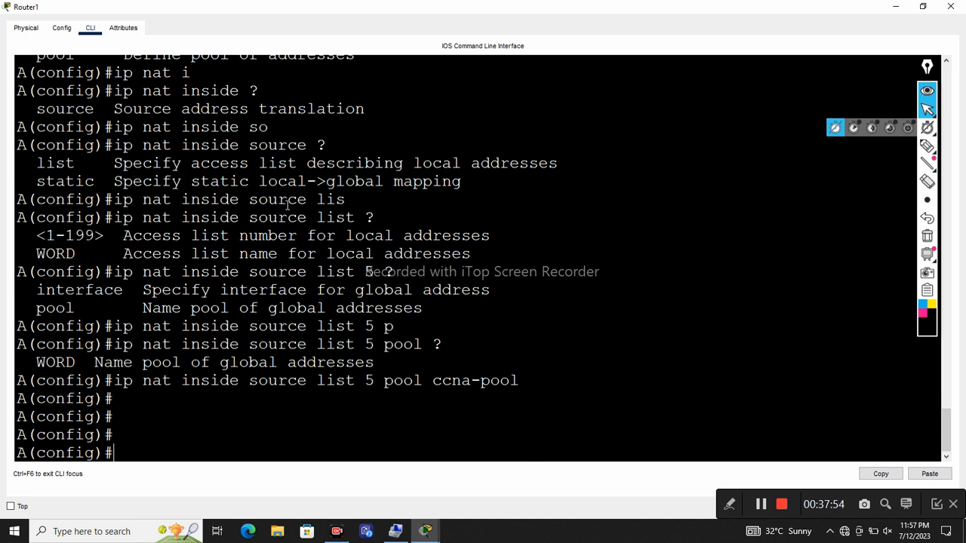
Display the NAT translations from configuration mode with do sh ip nat tran
type("do sh ac")
key("BackSpace")
key("BackSpace")
type("ip na")
key("Tab")
type("t tran")
key("Return")
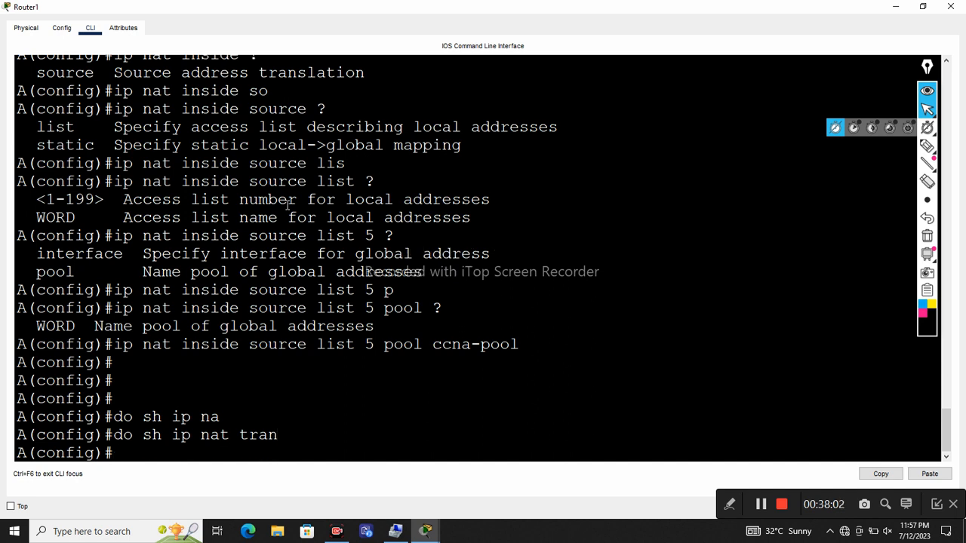
key("Return")
key("Return")
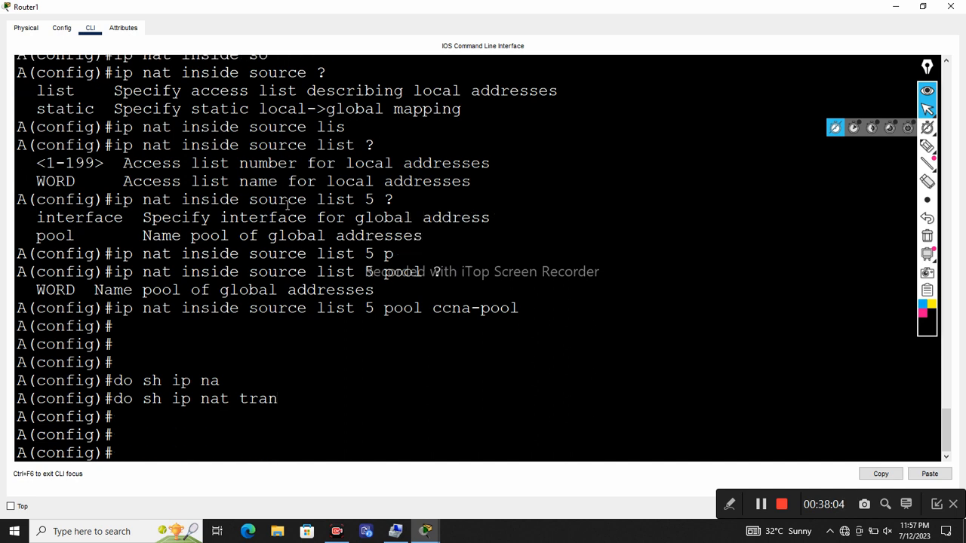
Leave configuration mode for the privileged prompt and add several blank prompt lines
key("ctrl+z")
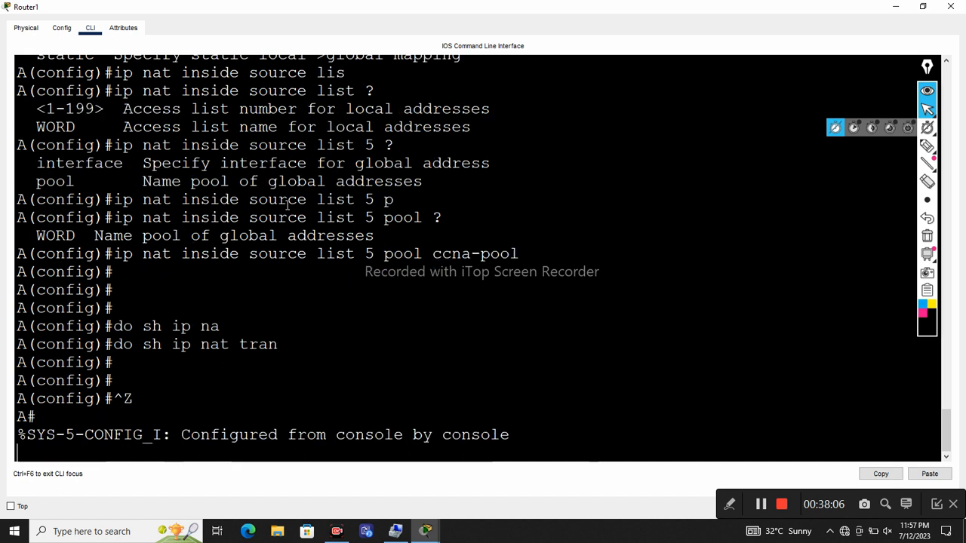
key("Return")
key("Return")
key("Return")
key("Return")
key("Return")
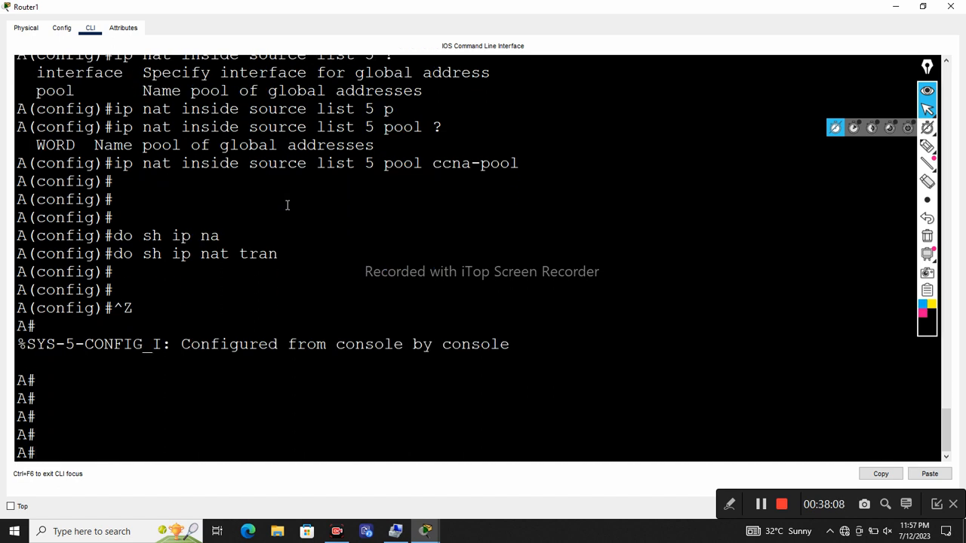
Switch to Router0's command line and fill the screen with blank prompts to push the old debug output out of view
left_click(425, 531)
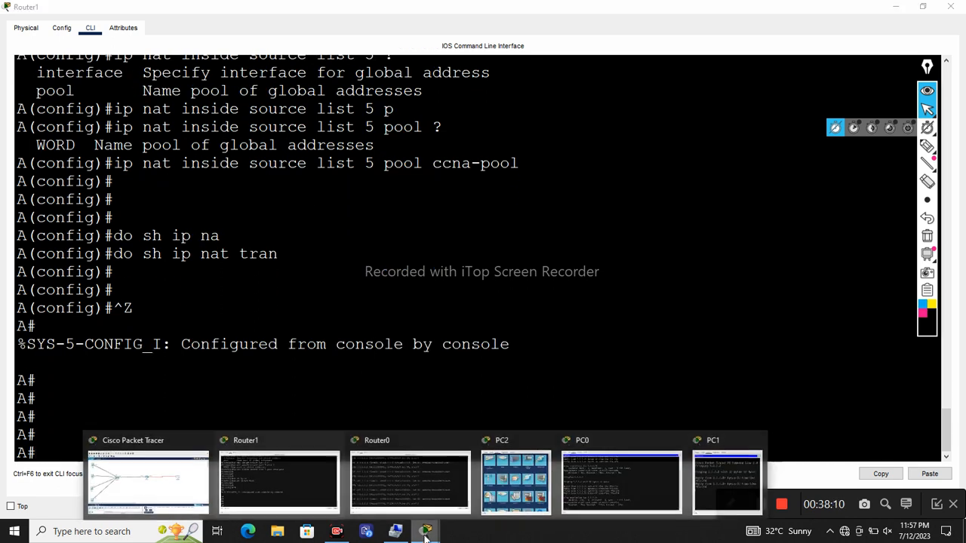
left_click(432, 492)
key("Return")
key("Return")
key("Return")
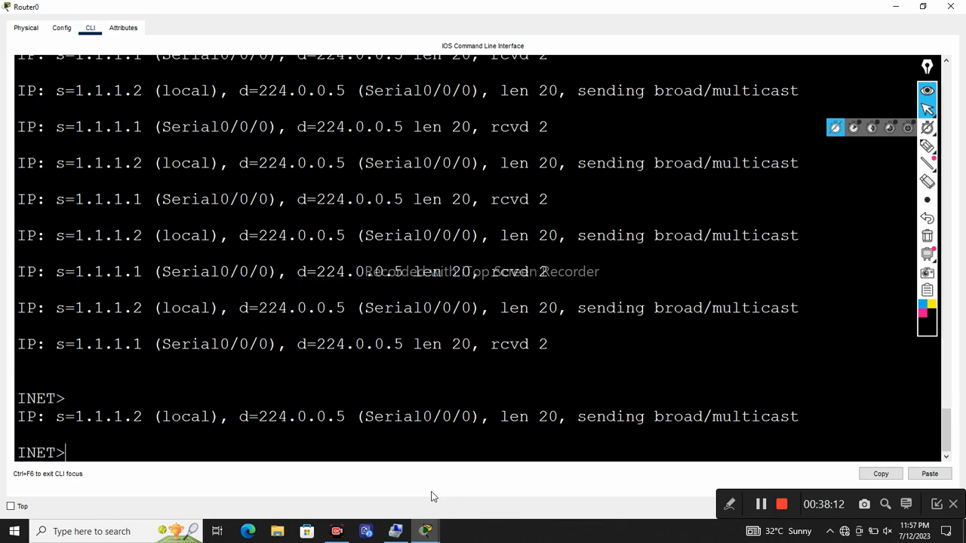
key("Return")
key("Return")
key("Return")
key("Return")
key("Return")
key("Return")
key("Return")
key("Return")
key("Return")
key("Return")
key("Return")
key("Return")
key("Return")
key("Return")
key("Return")
key("Return")
key("Return")
key("Return")
key("Return")
key("Return")
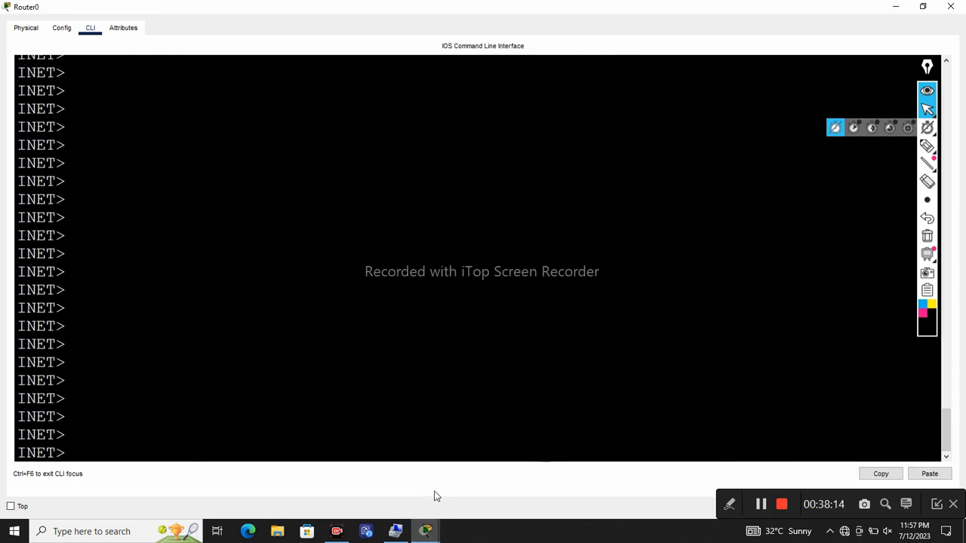
Repeat the ping to 1.1.1.2 from PC1's command prompt in a maximized window
left_click(425, 531)
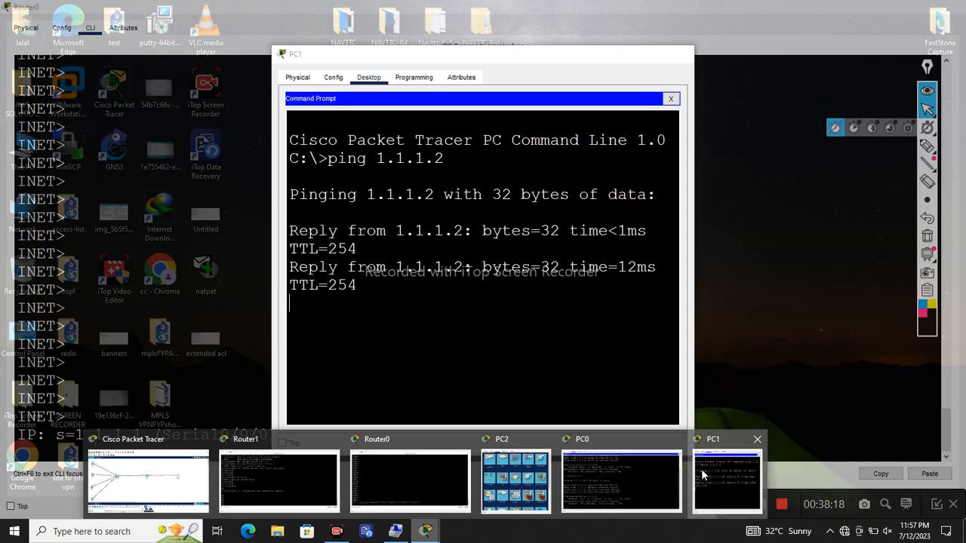
left_click(702, 474)
left_click(652, 54)
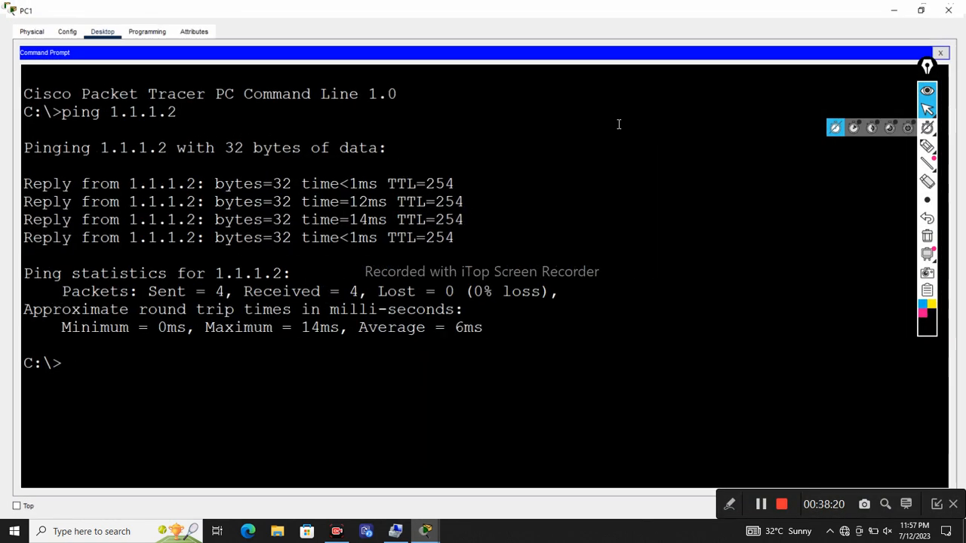
key("Up")
key("Return")
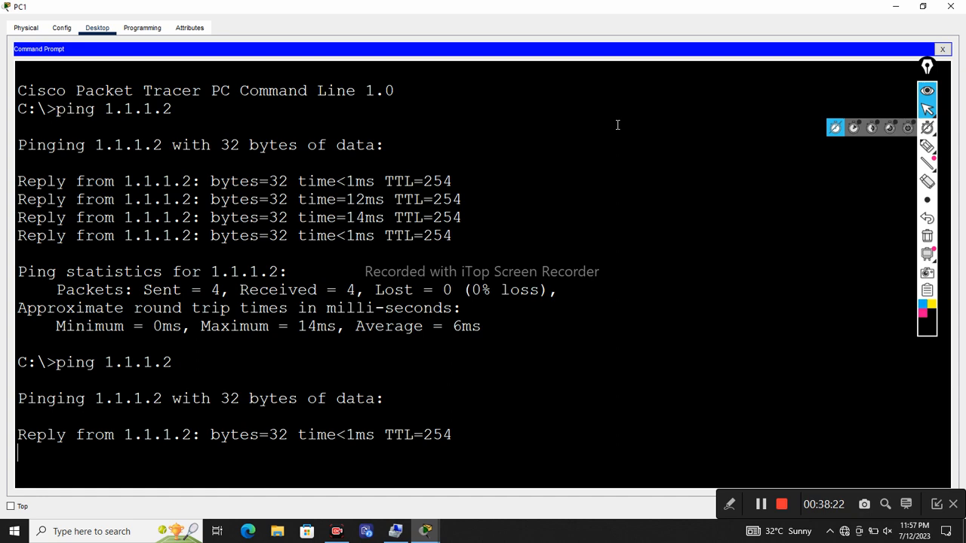
Examine the source and destination addresses of PC1's ping packets in Router0's debug output
mouse_move(424, 531)
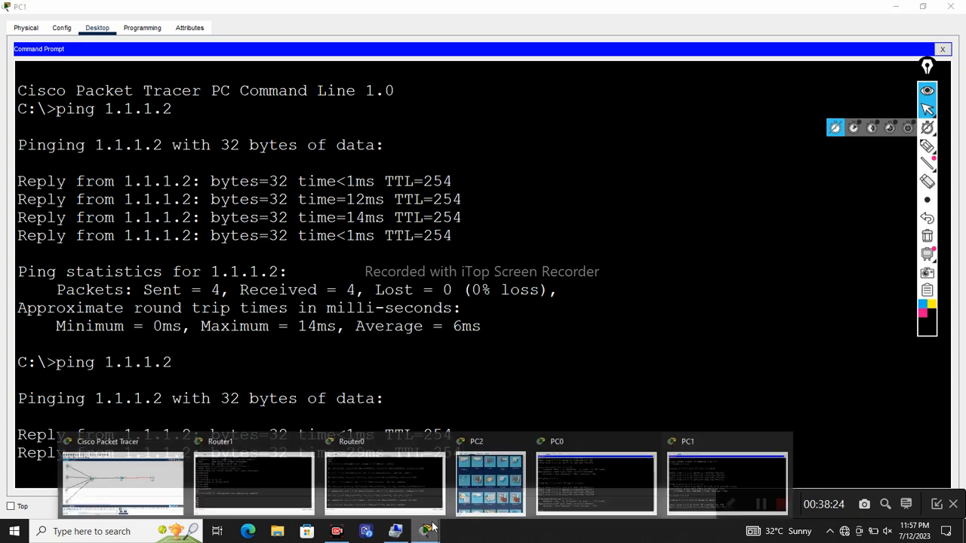
left_click(403, 482)
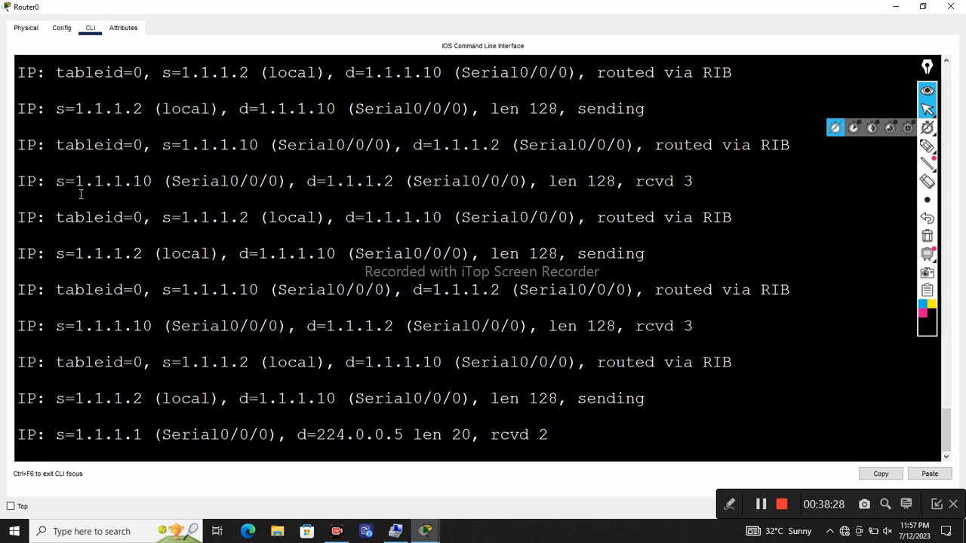
left_click_drag(75, 181, 161, 175)
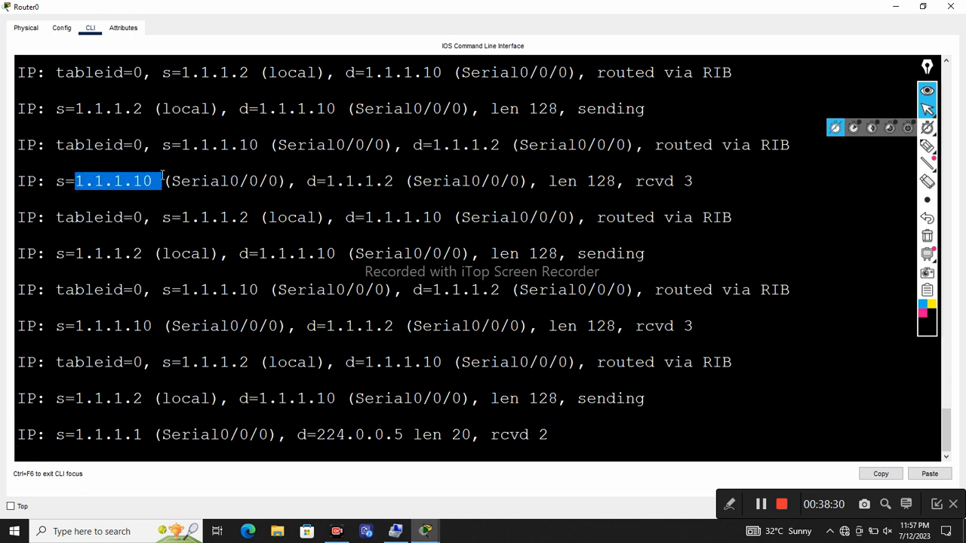
left_click_drag(317, 181, 417, 188)
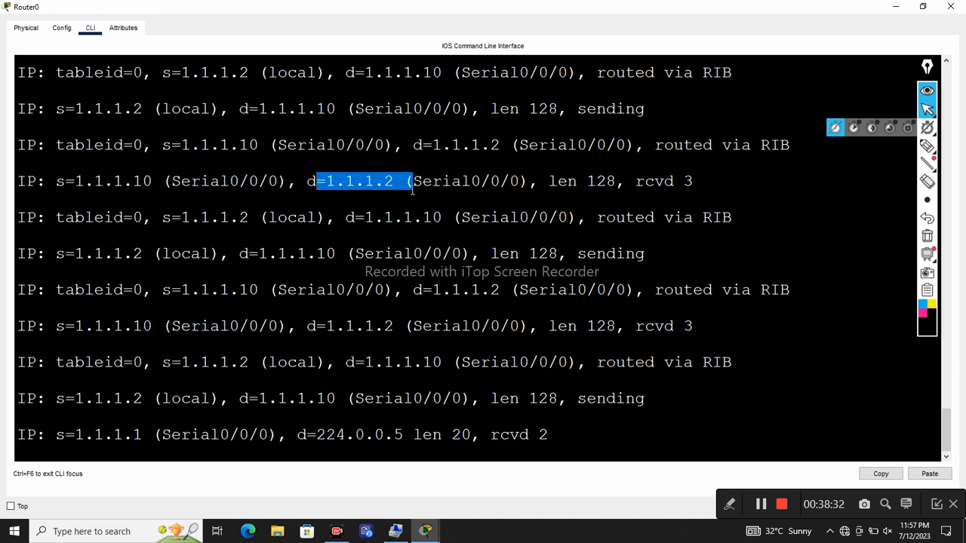
left_click_drag(75, 220, 161, 220)
left_click_drag(267, 220, 335, 220)
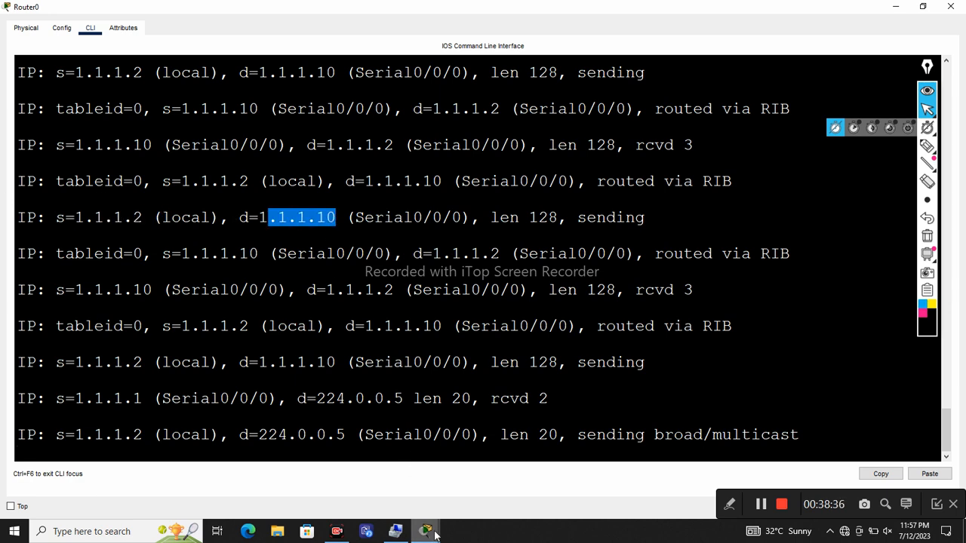
Display the NAT translations on Router1 with sh ip nat translations and examine the first entry
mouse_move(434, 534)
left_click(262, 476)
type("sh ip nat tra")
key("Tab")
key("Return")
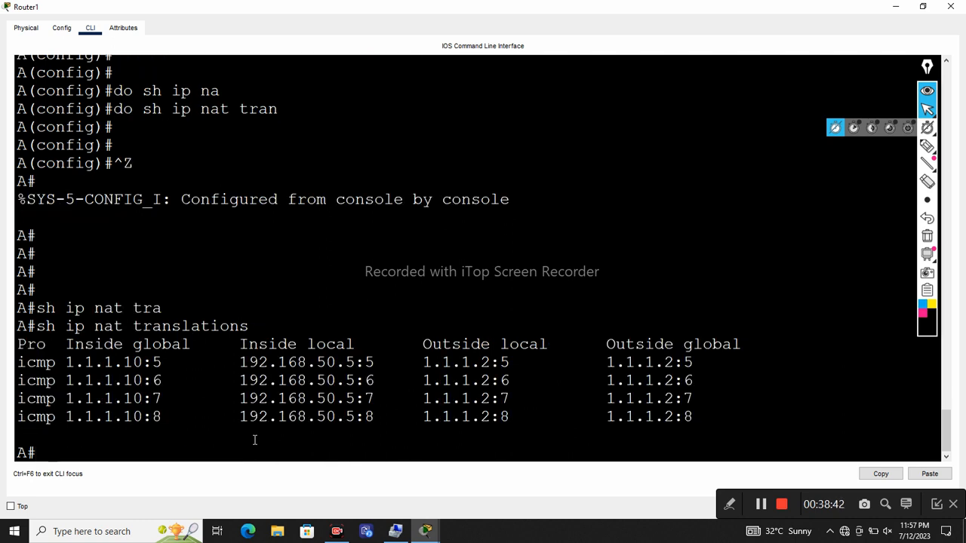
left_click_drag(58, 363, 858, 367)
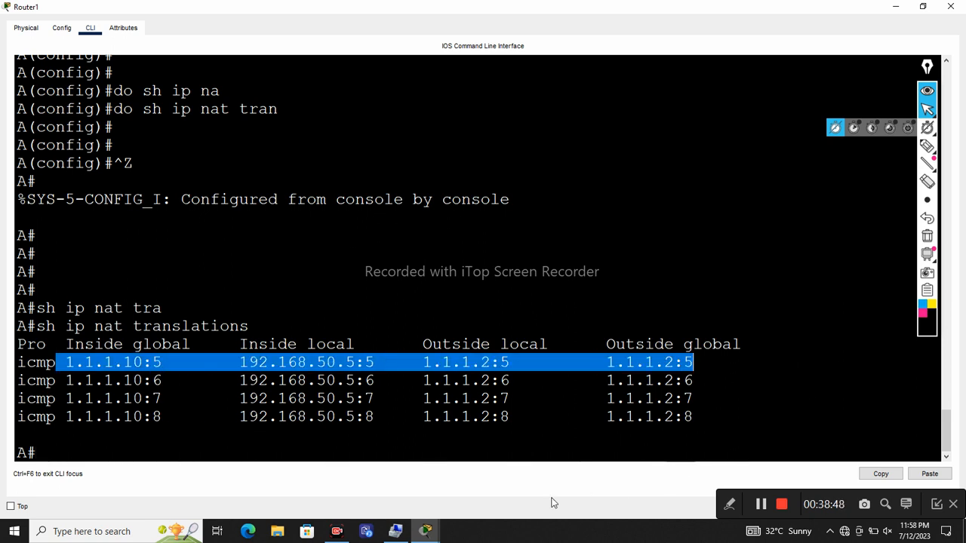
Repeat the ping to 1.1.1.2 from PC0's command prompt
left_click(425, 531)
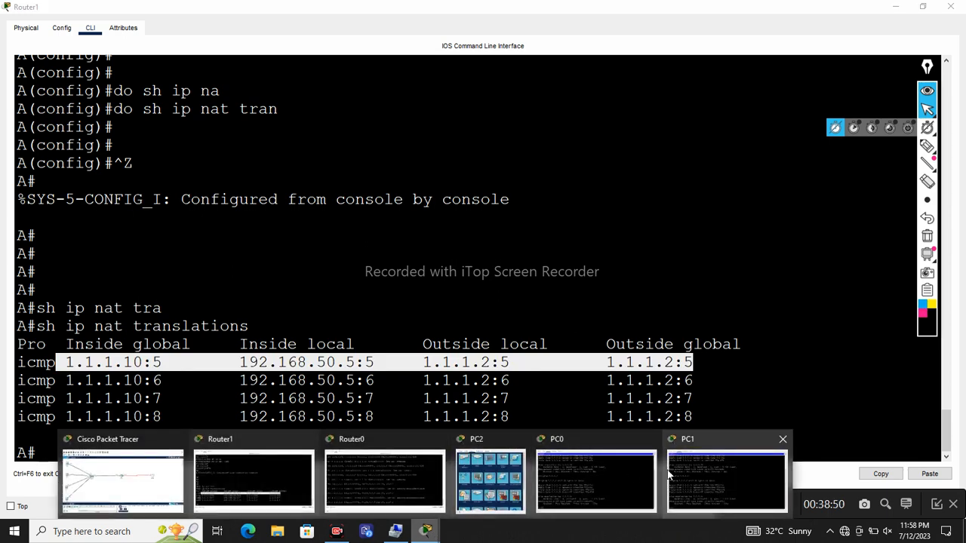
left_click(600, 475)
key("Return")
key("Return")
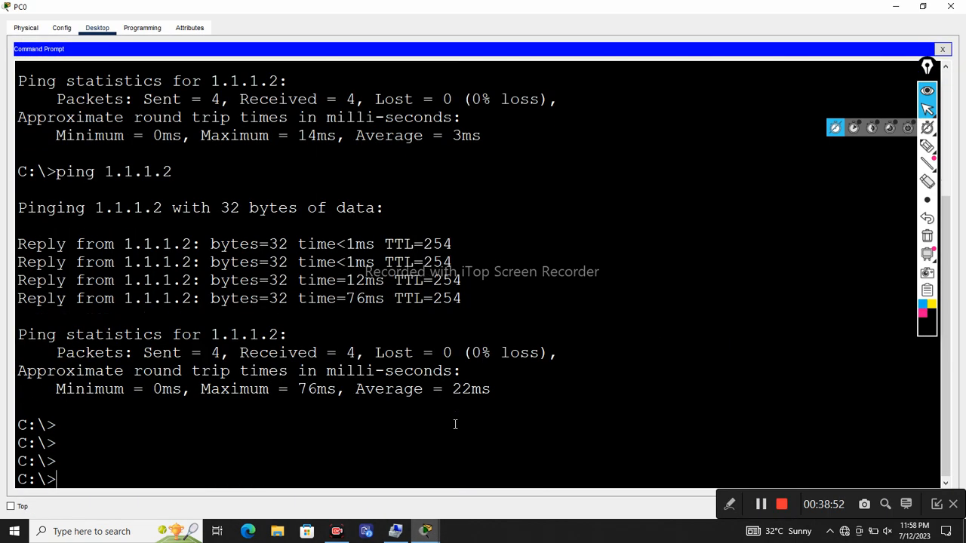
key("Up")
key("Return")
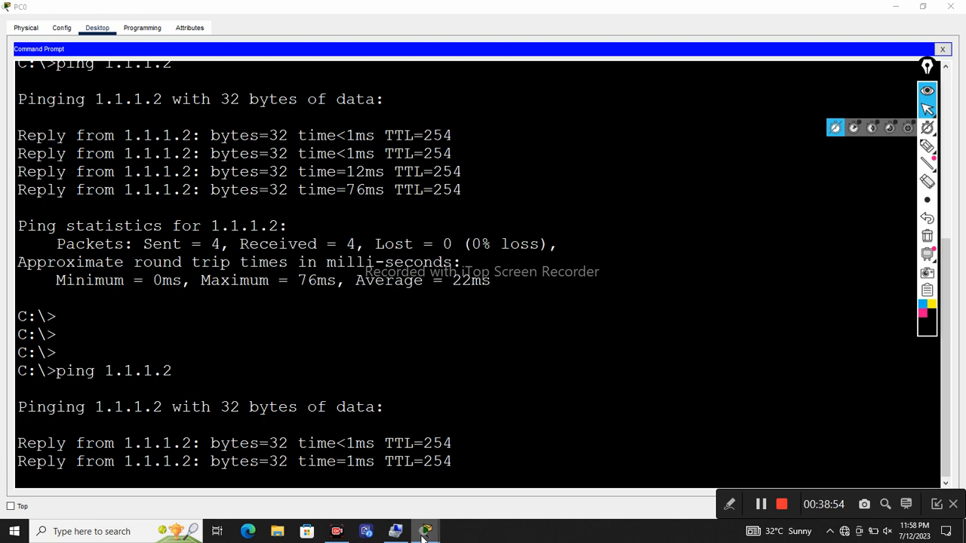
Check the translated source address of PC0's ping packets in Router0's debug output
left_click(425, 531)
left_click(402, 473)
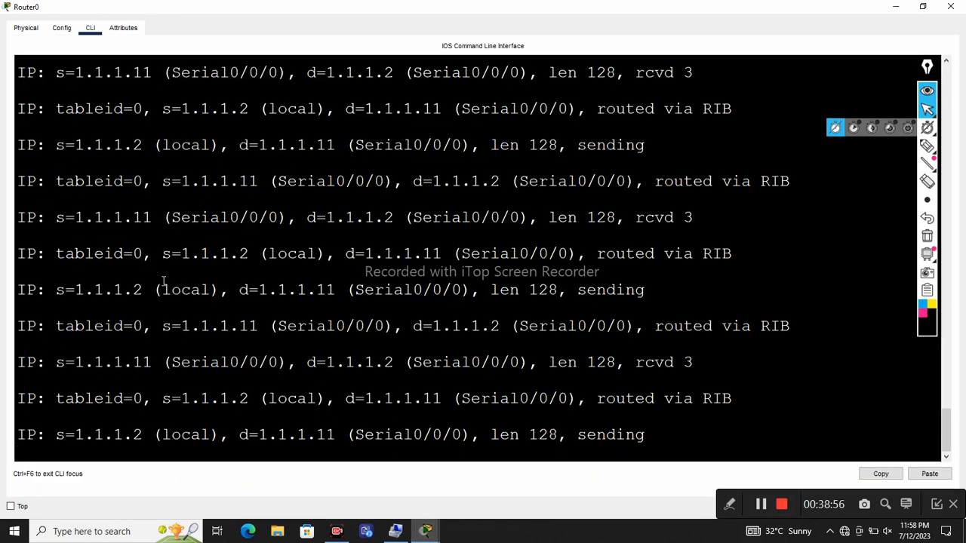
left_click_drag(76, 218, 148, 216)
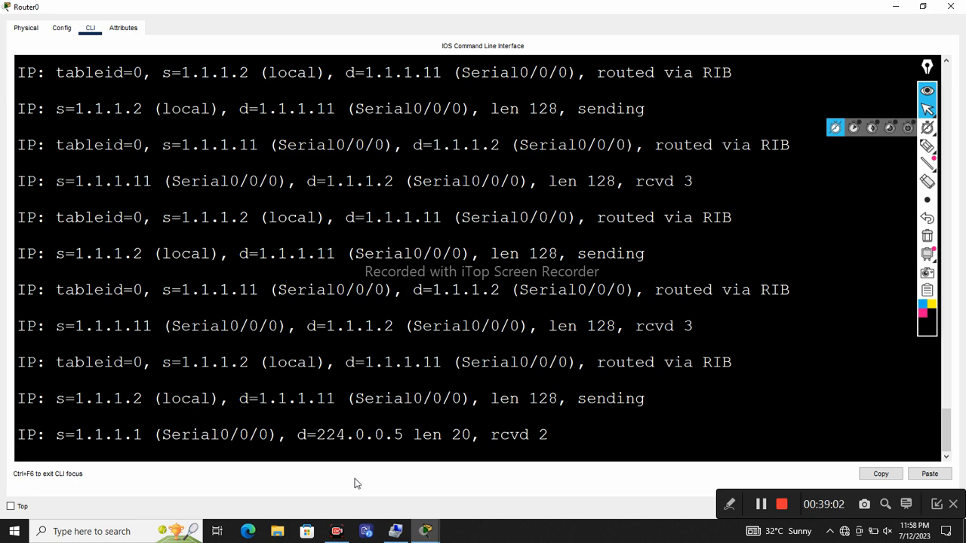
Display Router1's NAT translation table again to compare the entries for both PCs
left_click(426, 532)
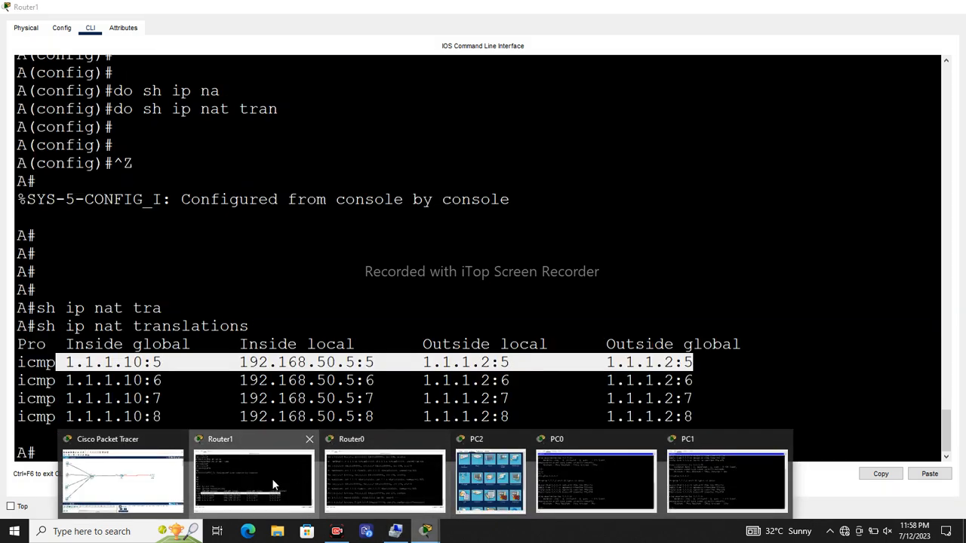
left_click(287, 483)
left_click(337, 445)
key("Up")
key("Return")
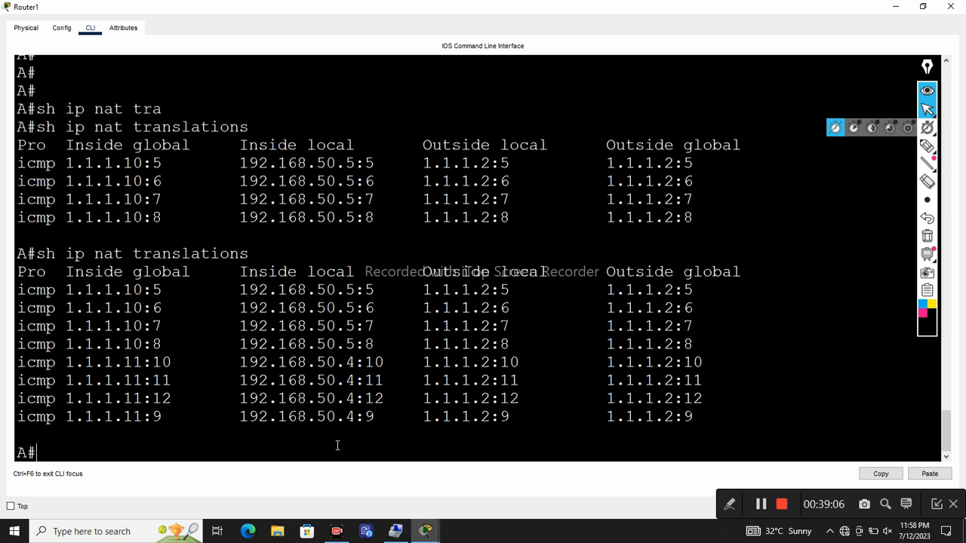